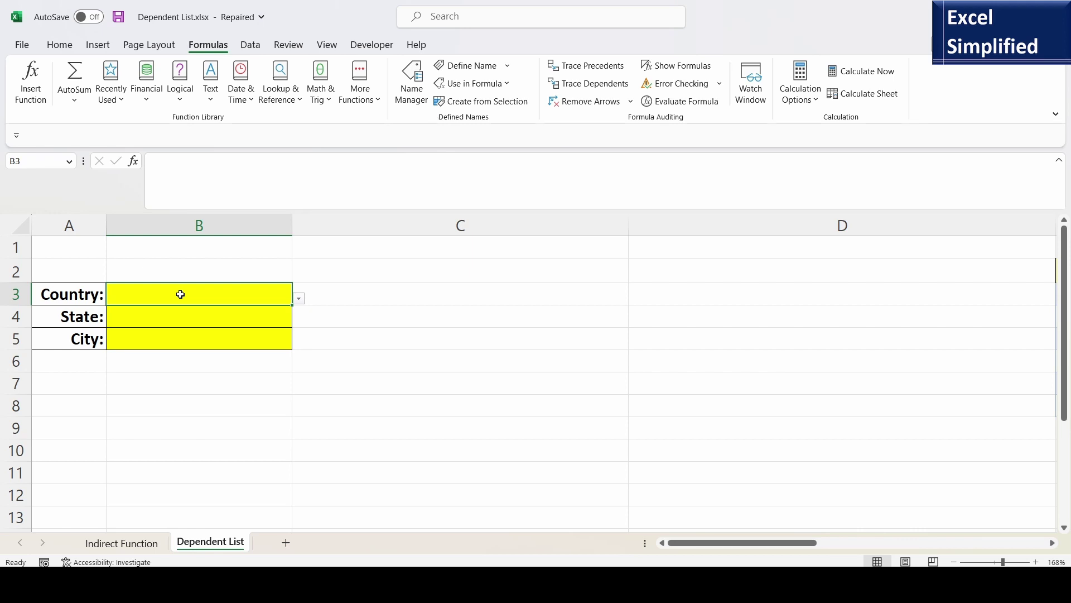
left_click(154, 318)
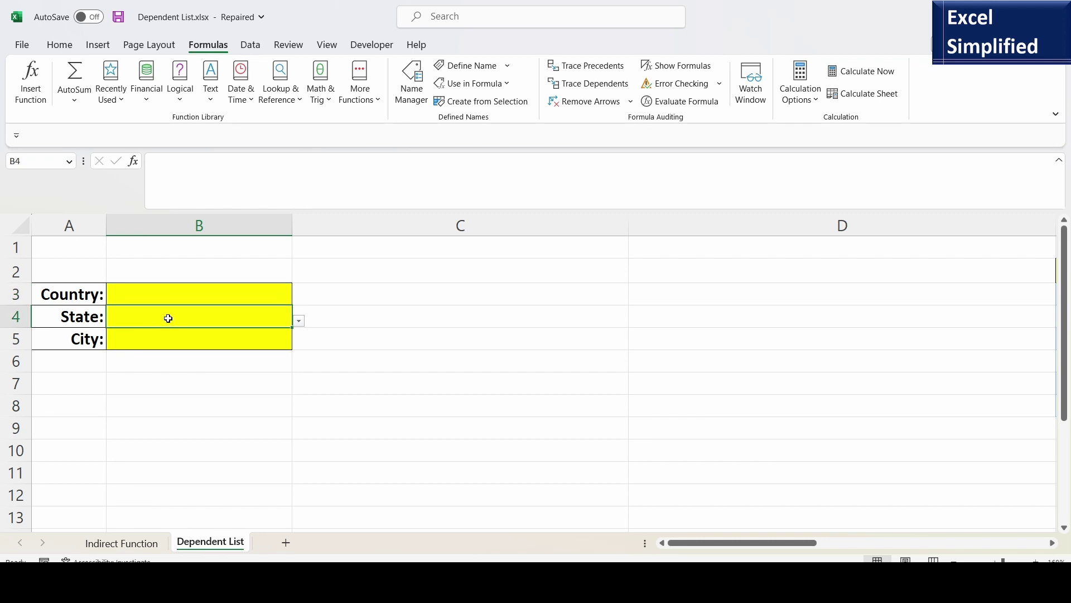
left_click(159, 294)
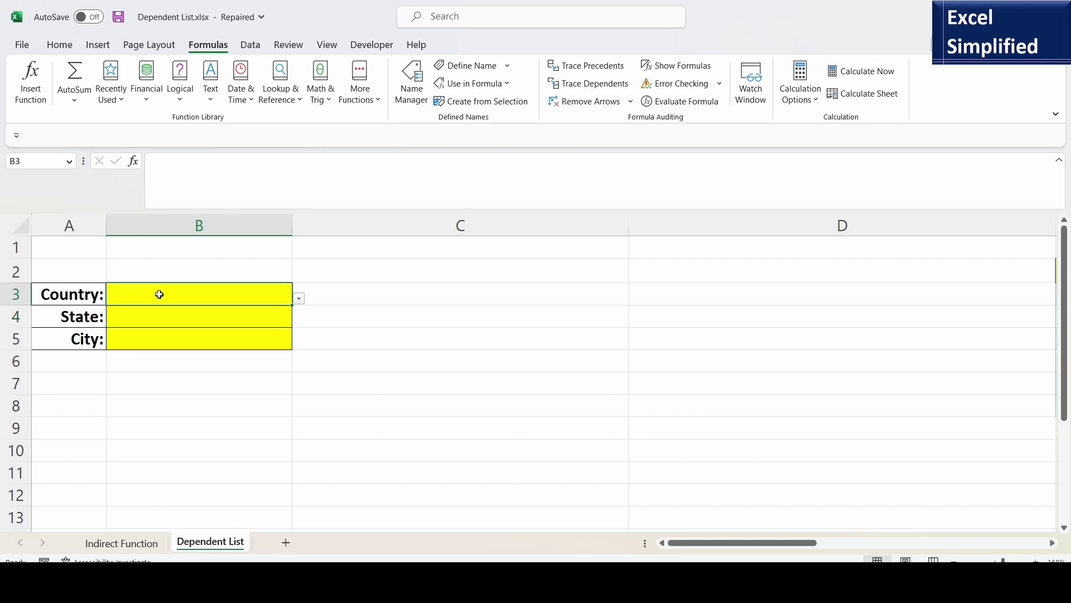
left_click(157, 339)
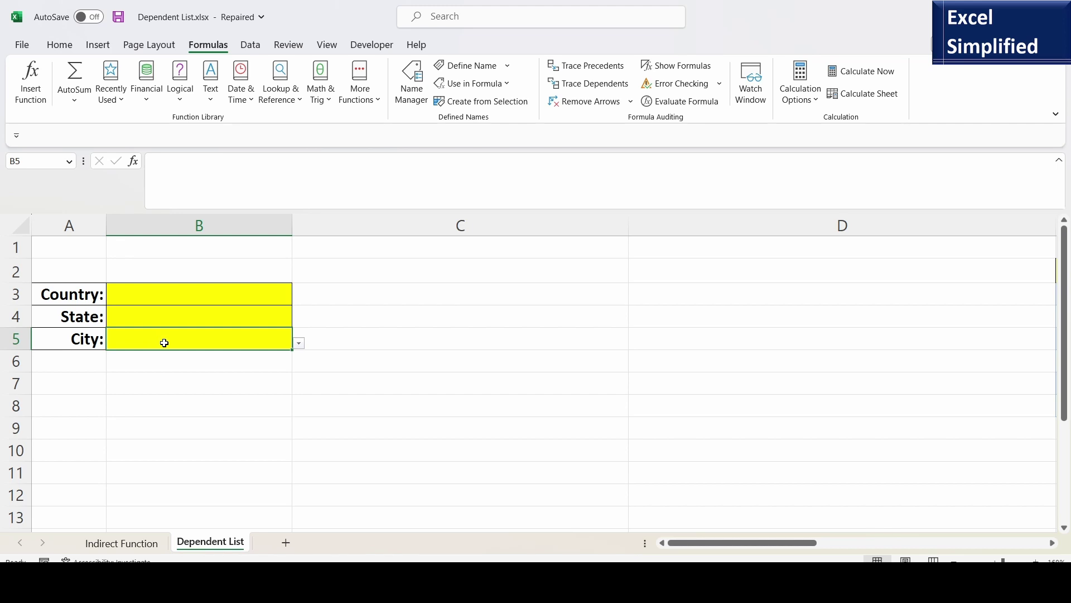
left_click(149, 316)
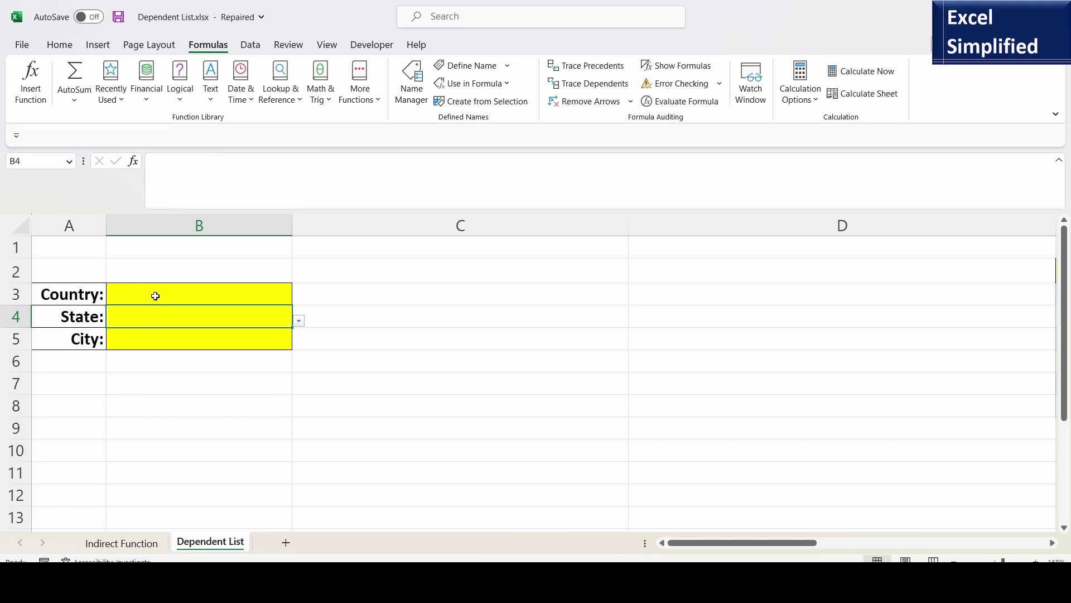
left_click(155, 295)
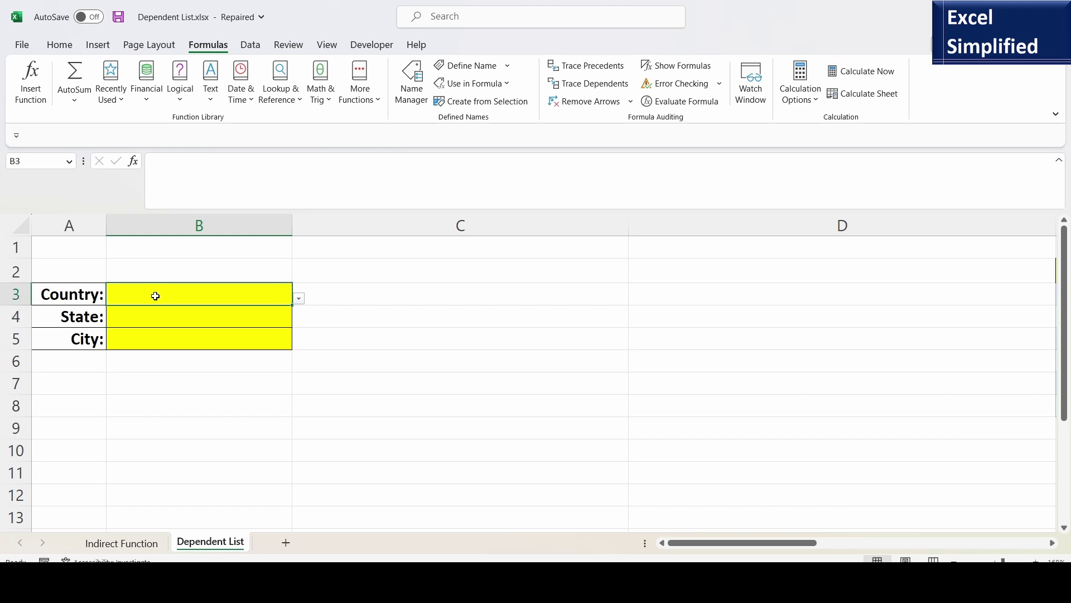
left_click(143, 342)
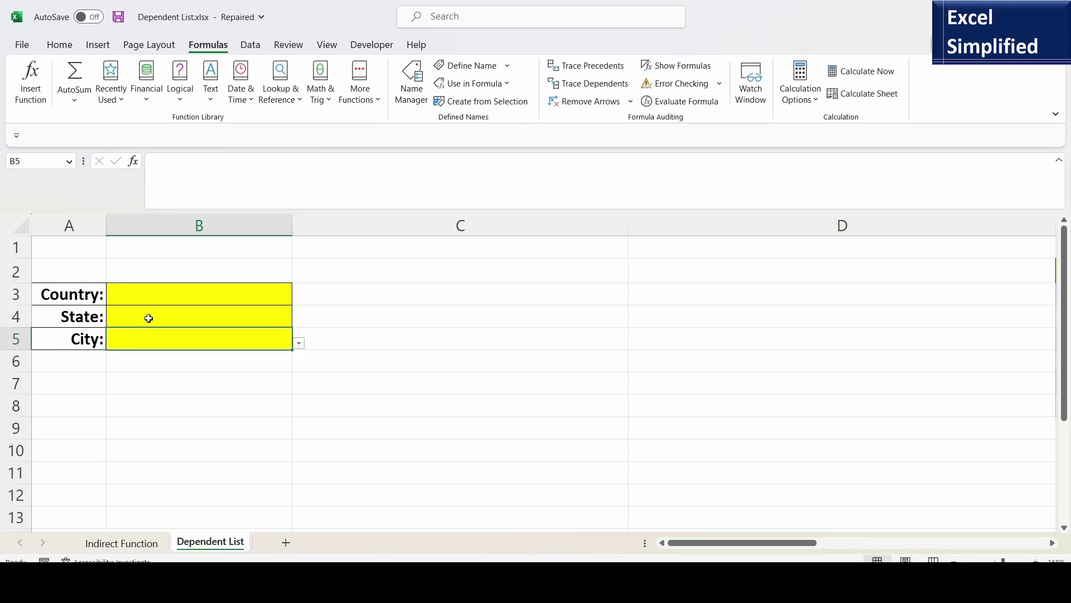
left_click(153, 318)
- Choose India as the country in B3 and Kerala as the state in B4 from their dropdown lists
left_click(229, 289)
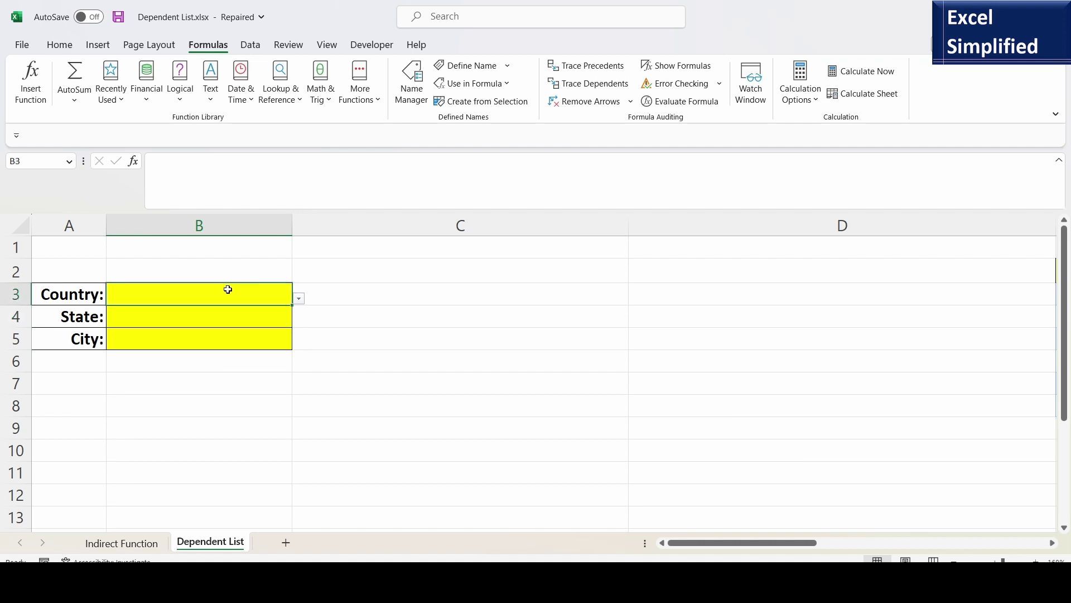
left_click(298, 299)
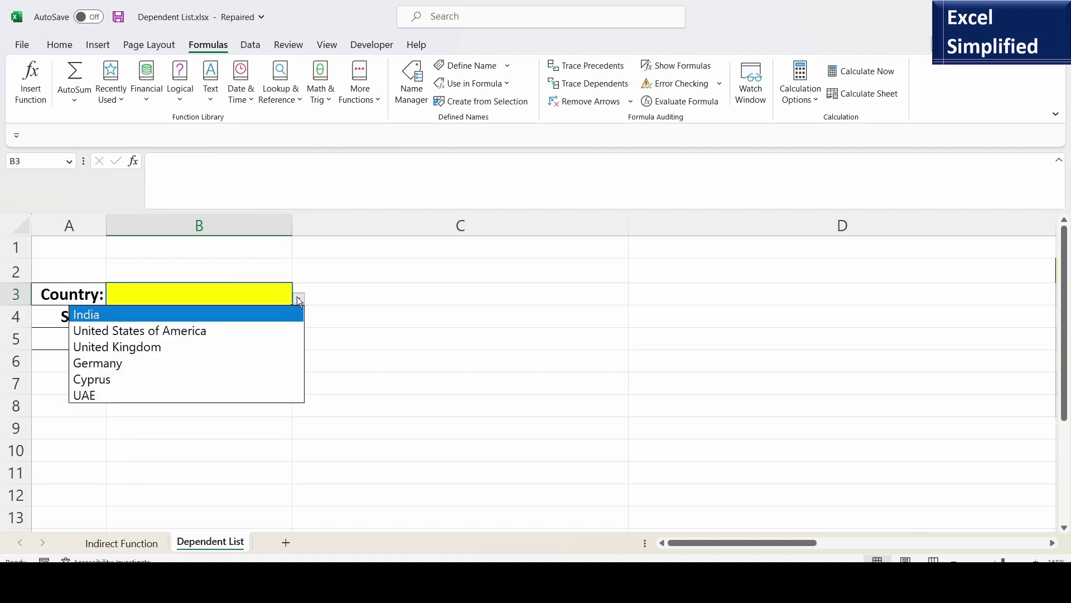
left_click(198, 316)
left_click(250, 318)
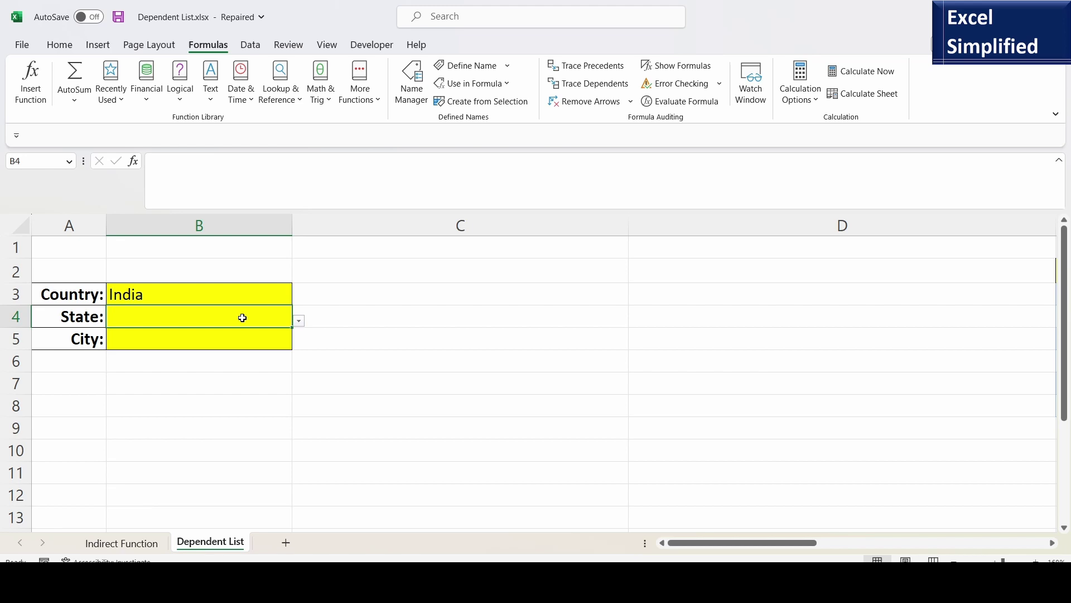
left_click(299, 323)
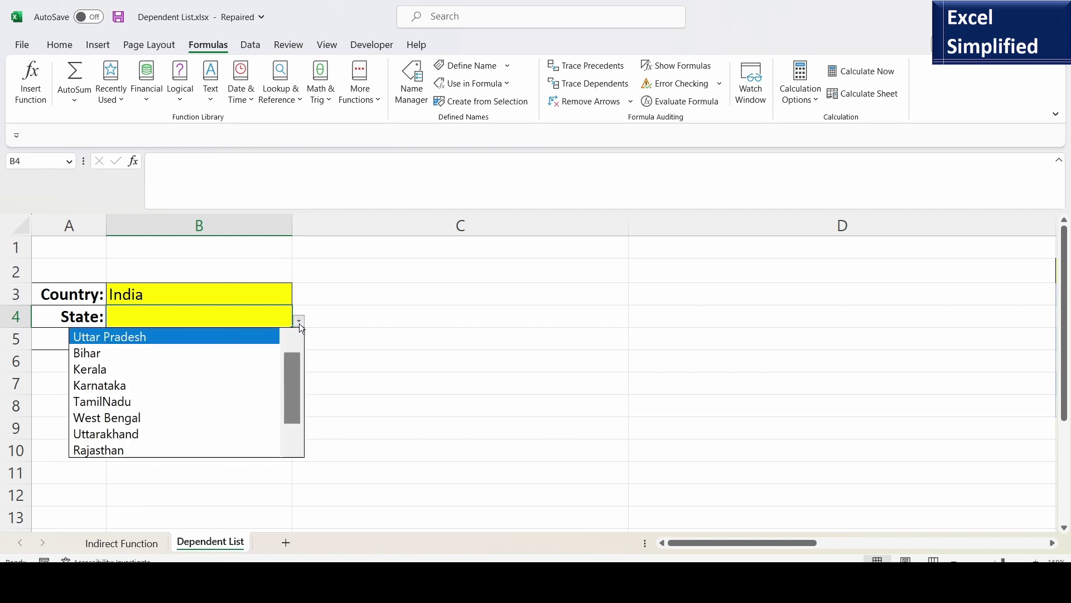
left_click(146, 368)
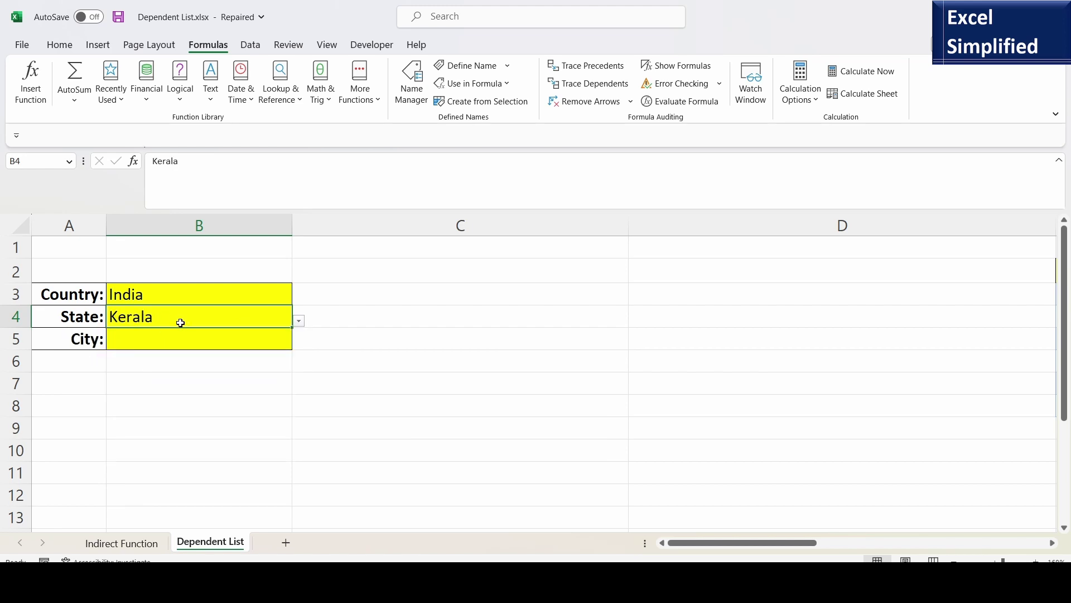
- Choose Trivandrum as the city in B5 from the list for Kerala
left_click(187, 343)
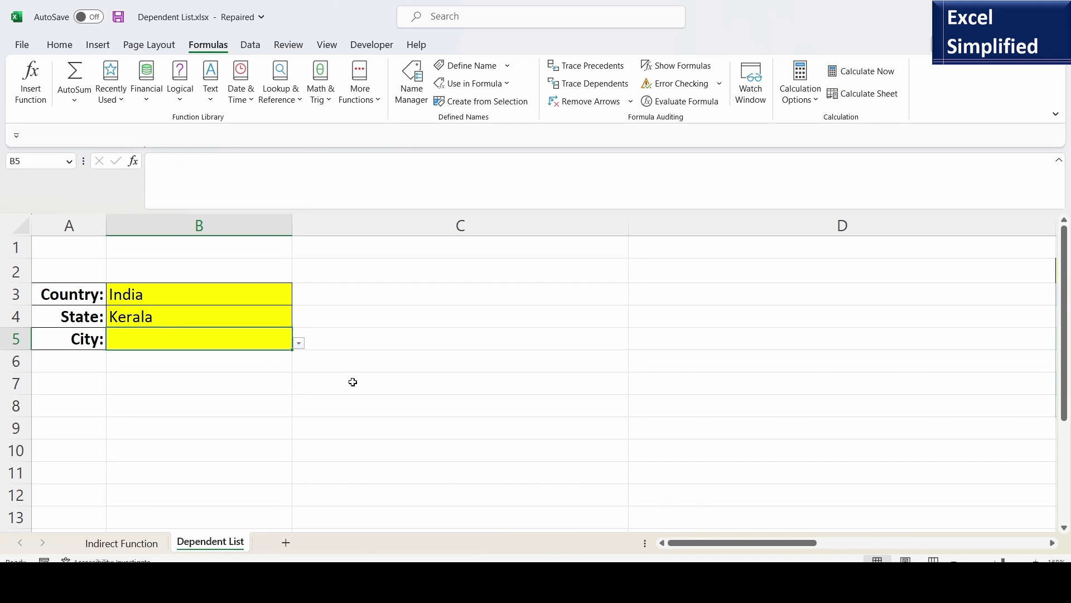
left_click(300, 343)
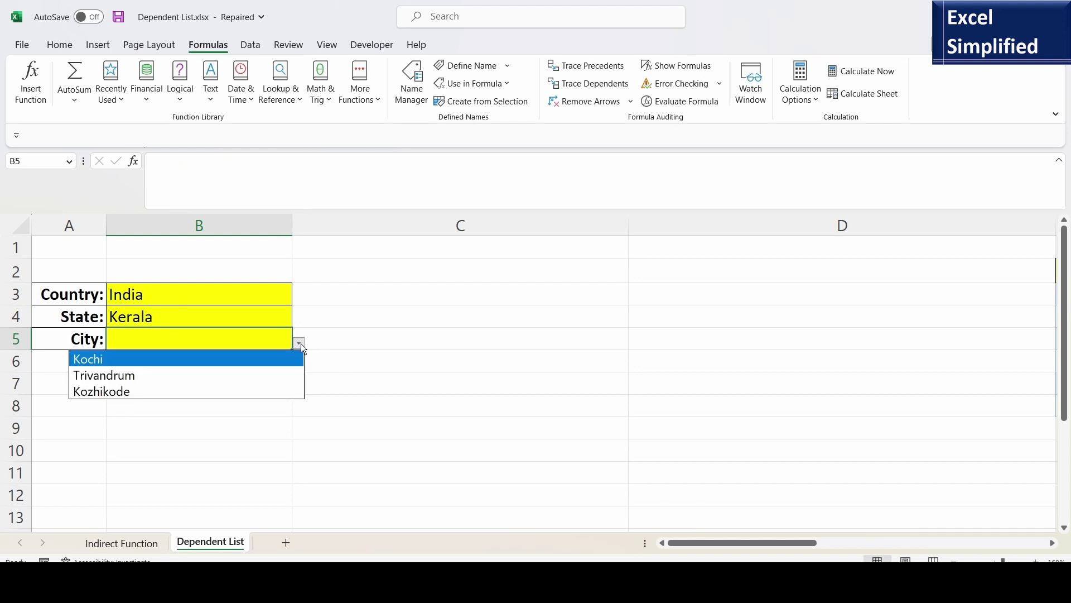
left_click(132, 378)
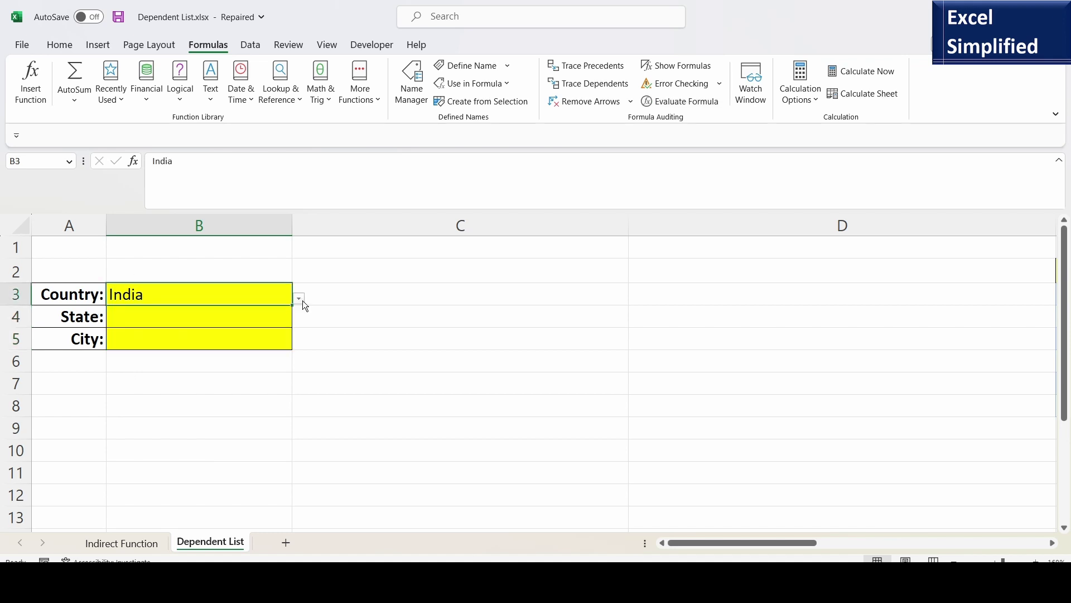
- Change the country in B3 to United States of America and choose New Jersey as the state in B4
left_click(302, 301)
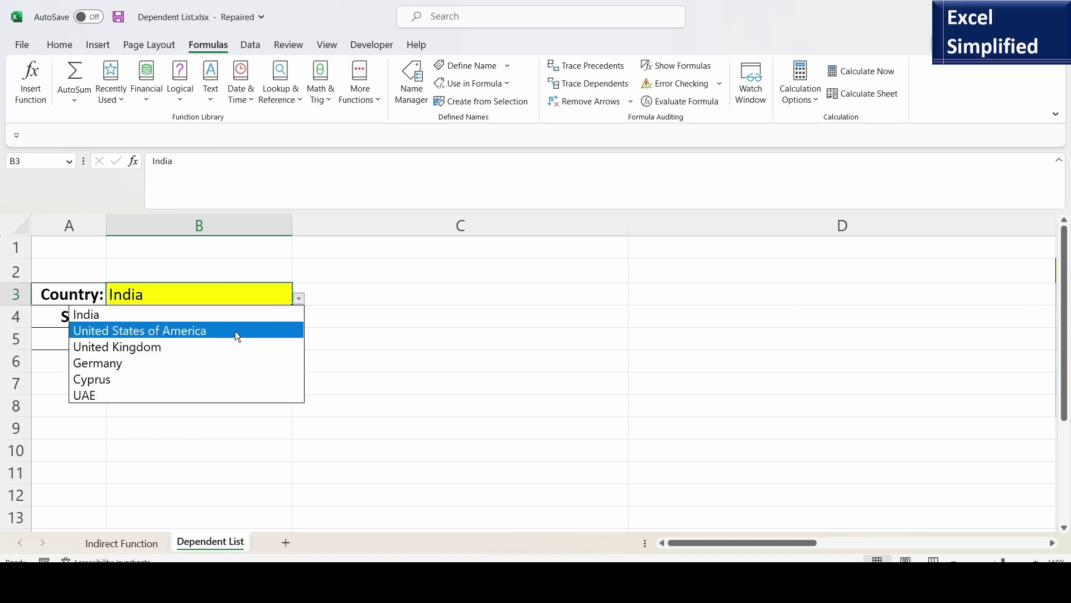
left_click(235, 331)
left_click(189, 320)
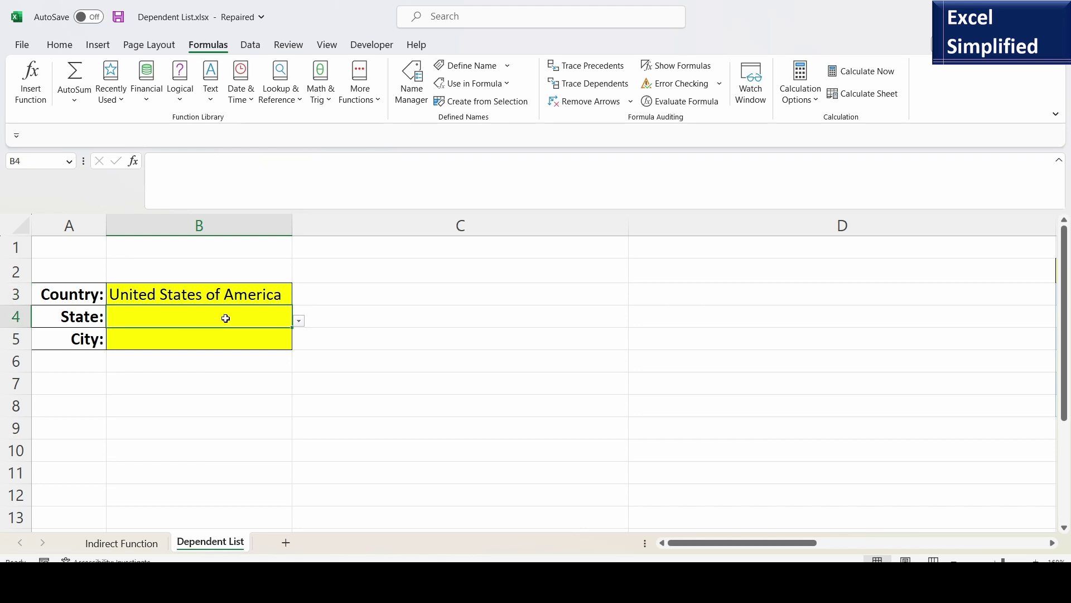
left_click(303, 320)
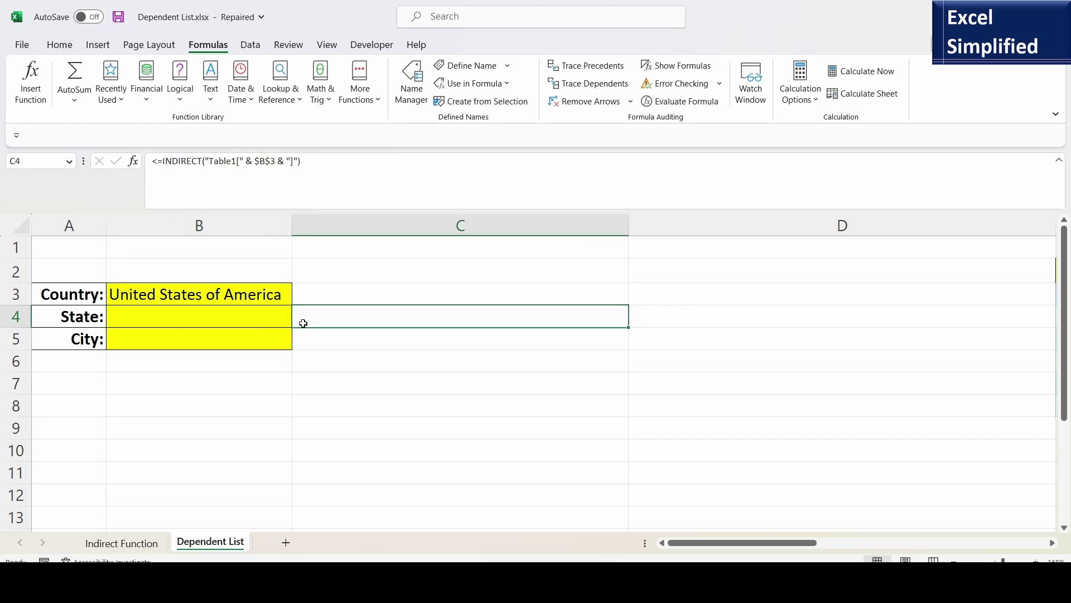
left_click(282, 323)
left_click(299, 321)
left_click(226, 352)
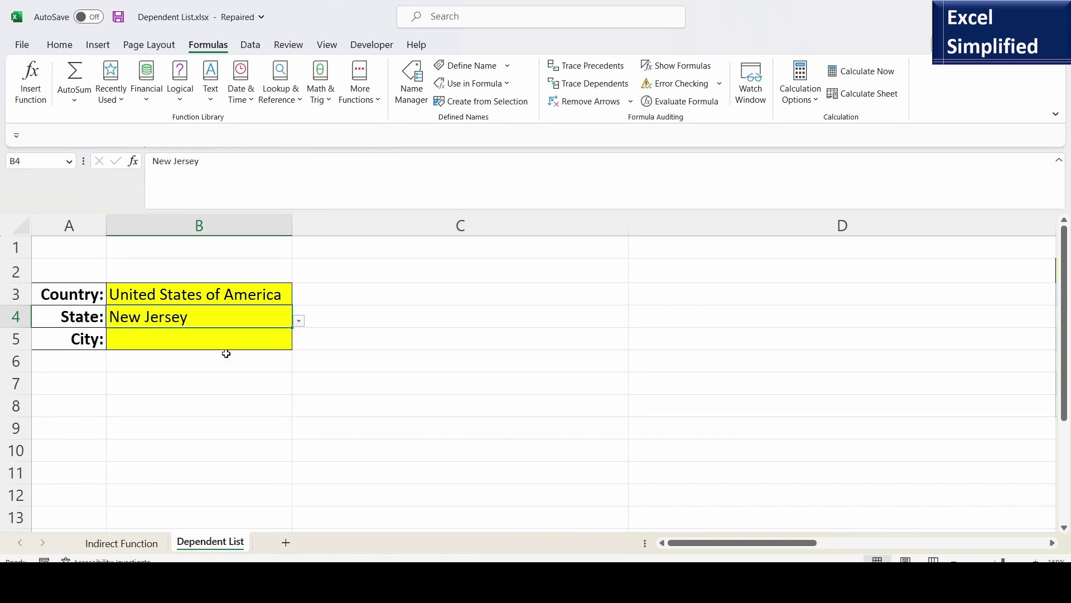
- Choose Newark as the city in B5 from the list for New Jersey
left_click(164, 337)
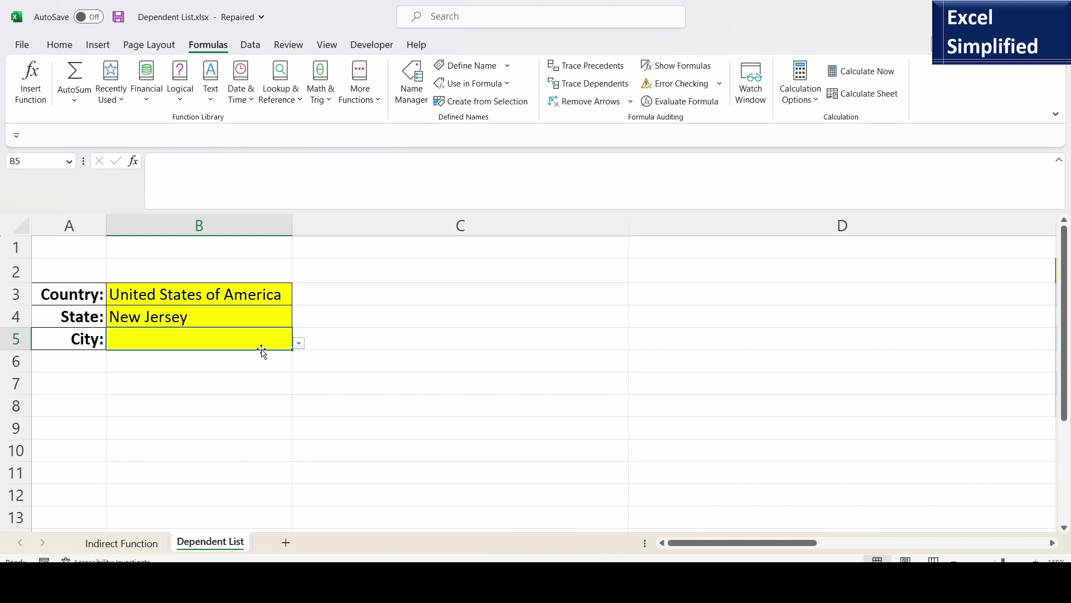
left_click(300, 346)
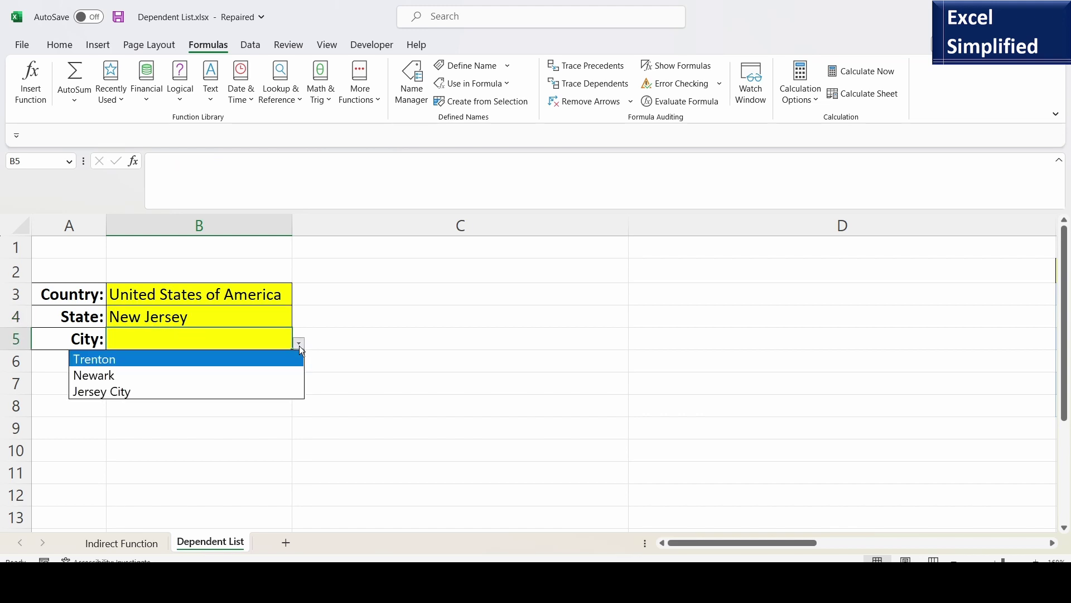
left_click(180, 369)
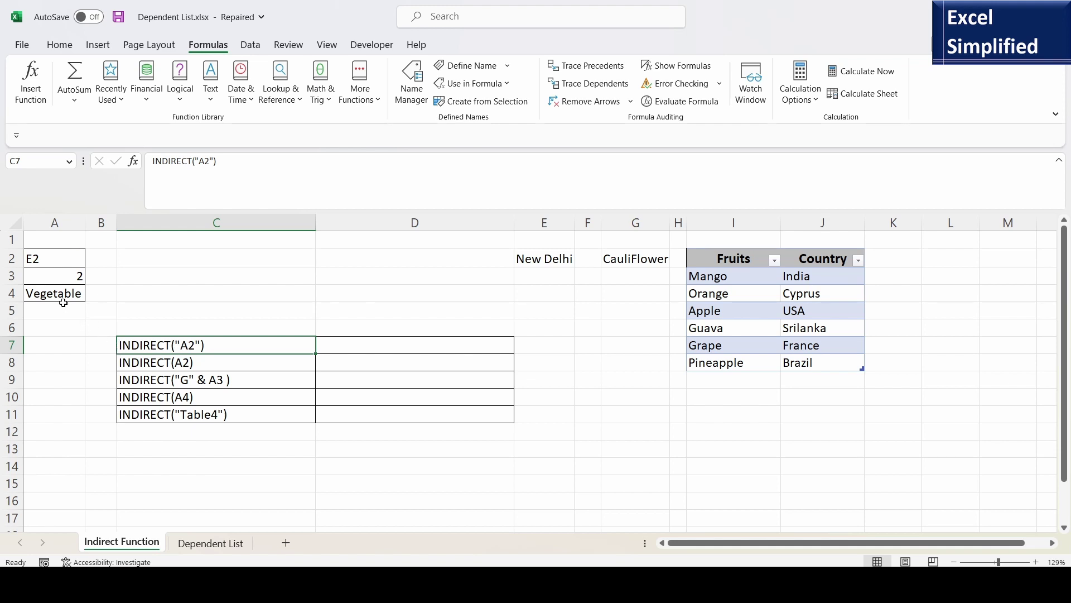
- On the Indirect Function sheet, enter the formula =INDIRECT("A2") in D7, reusing the text of C7
left_click_drag(160, 345, 164, 414)
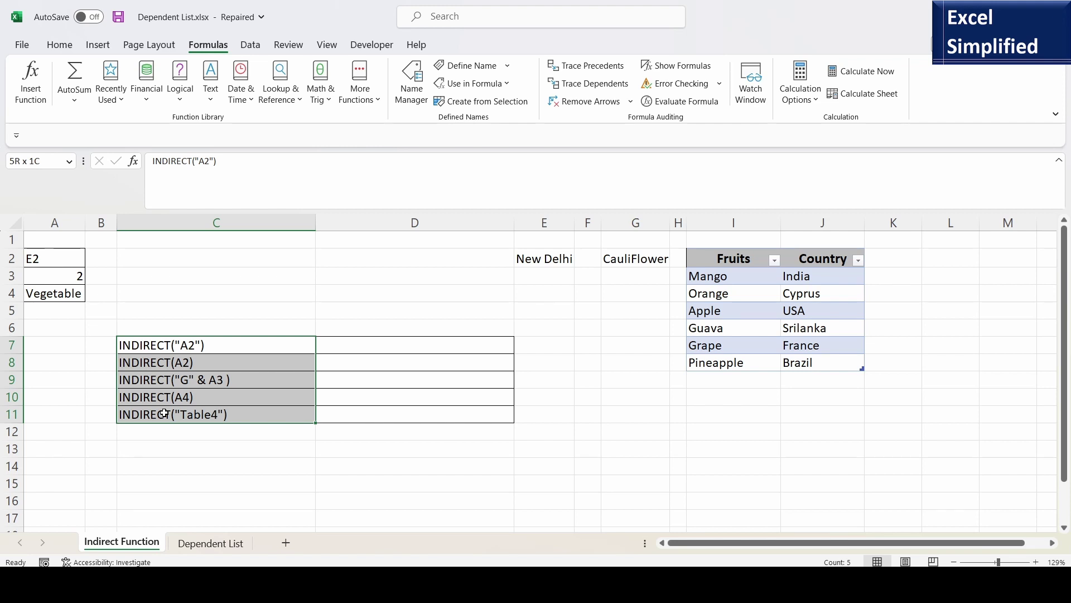
left_click(229, 345)
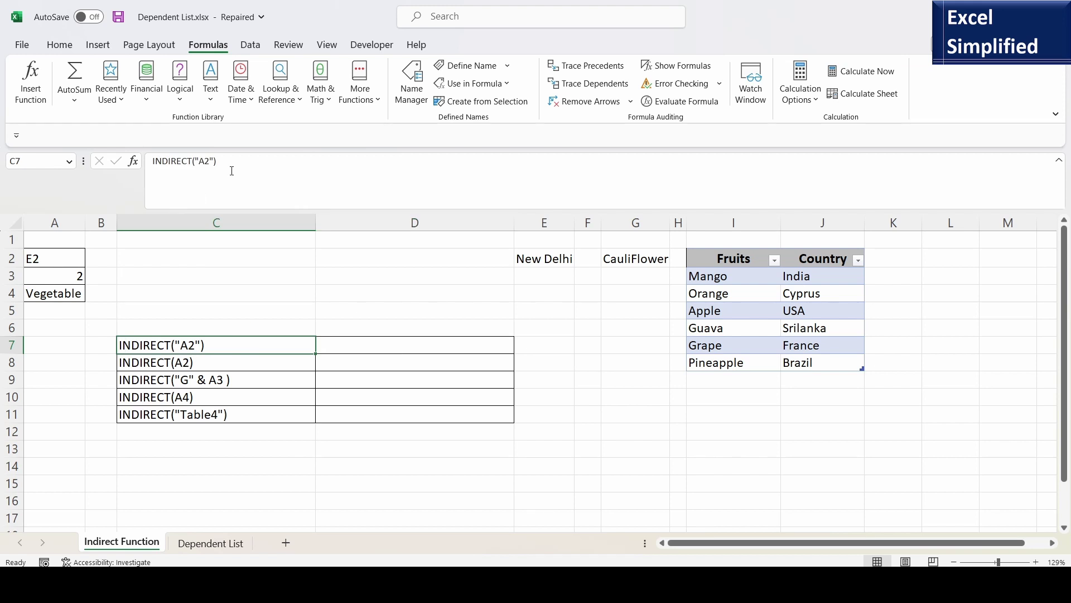
left_click_drag(234, 161, 142, 161)
key("ctrl+c")
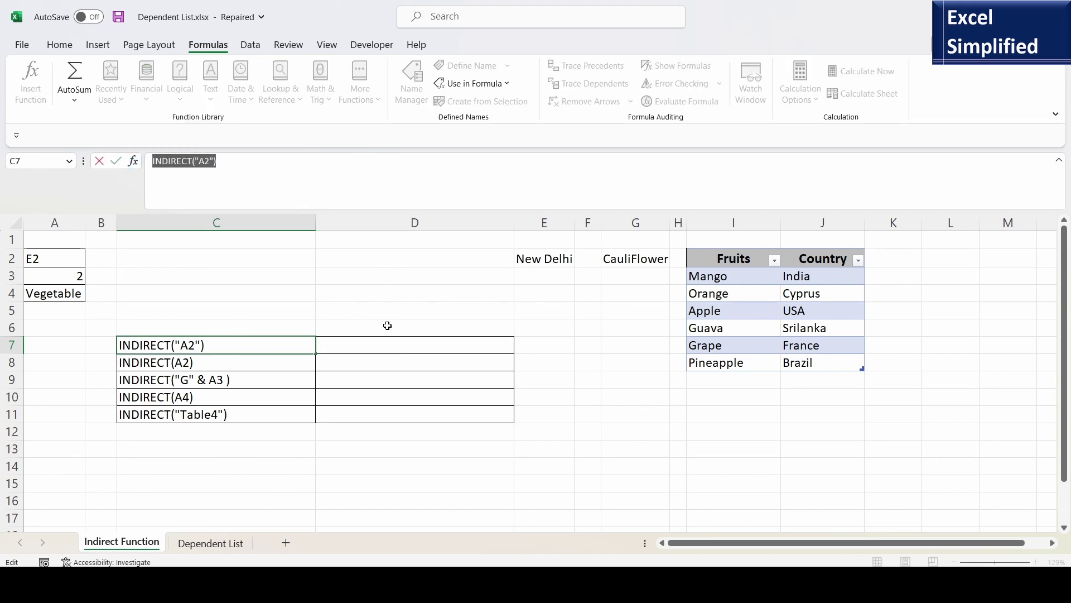
left_click(376, 347)
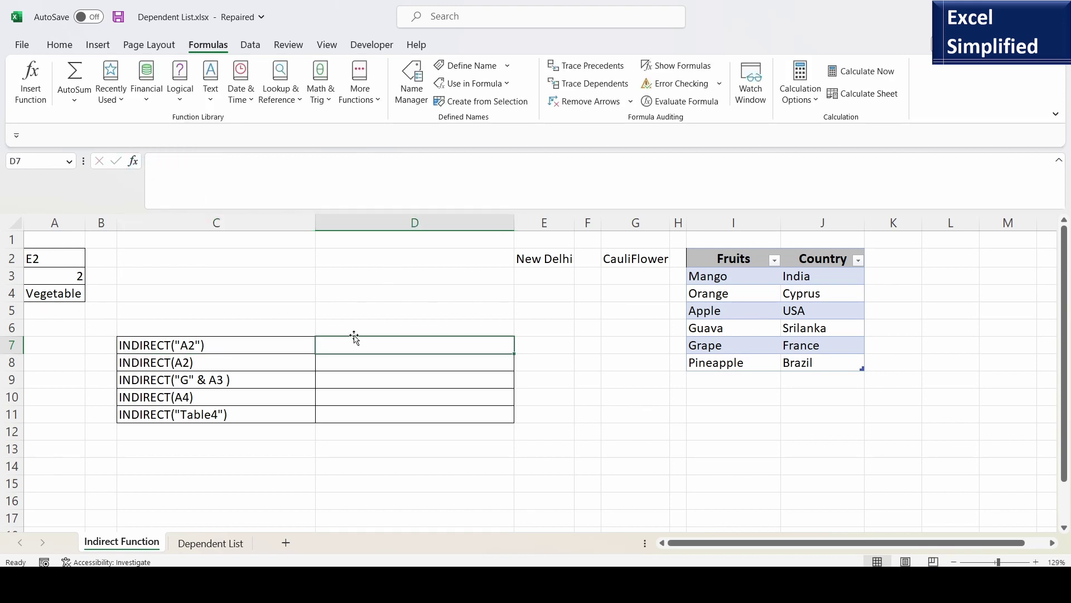
type("=")
key("ctrl+v")
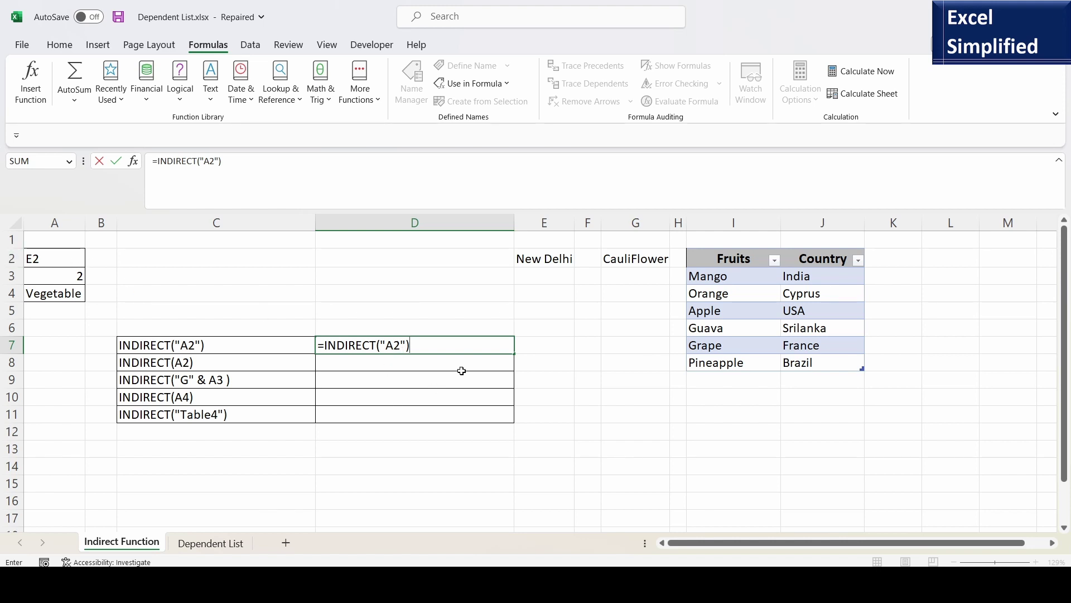
key("Return")
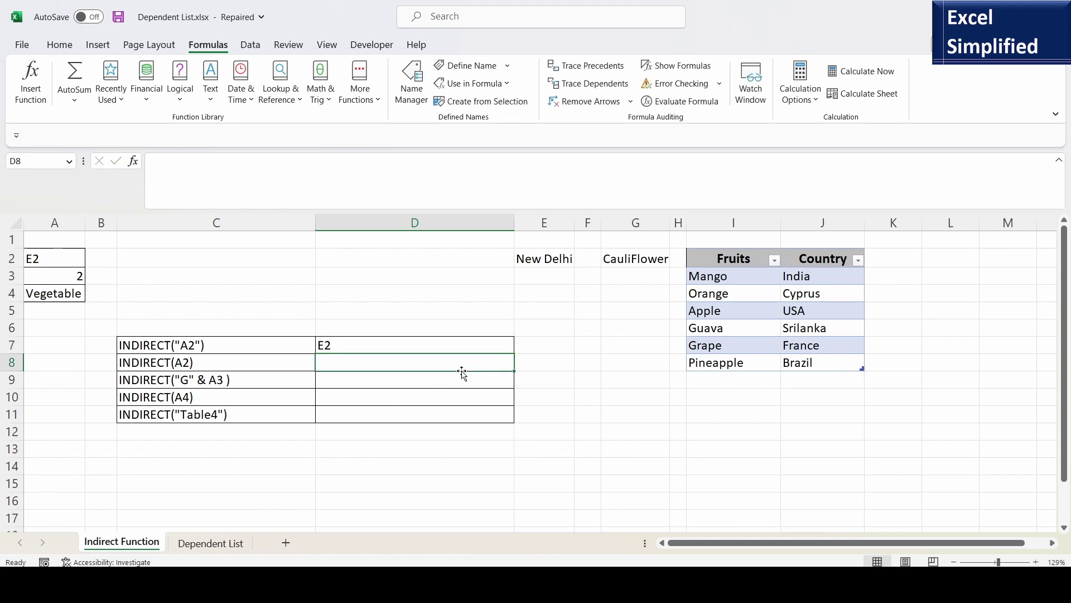
- Review the INDIRECT formula in D7 and compare its result with the contents of cell A2
left_click(402, 346)
double_click(402, 343)
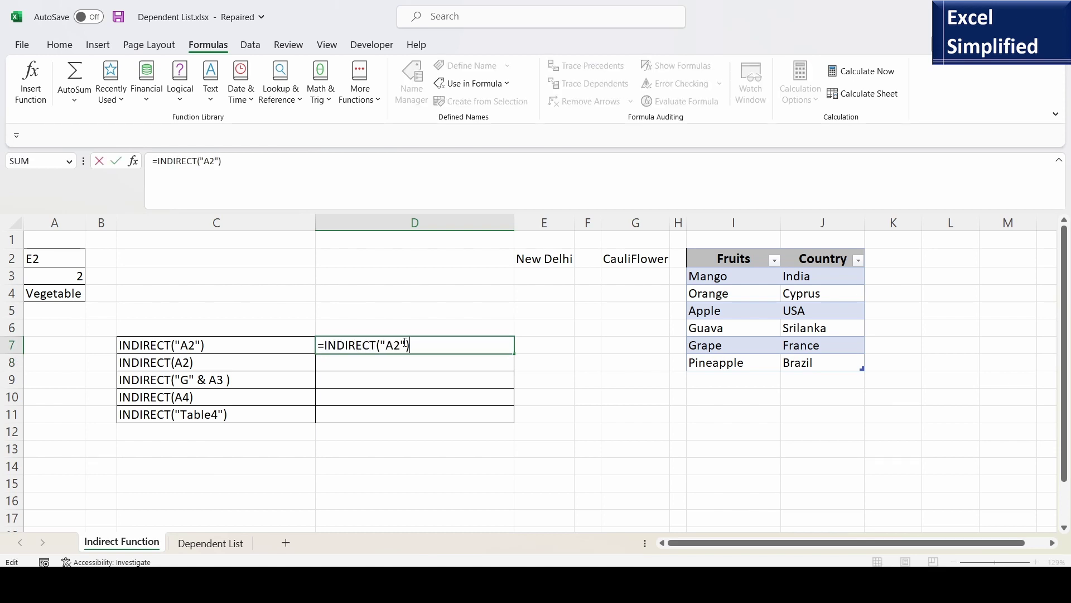
key("Return")
left_click(363, 348)
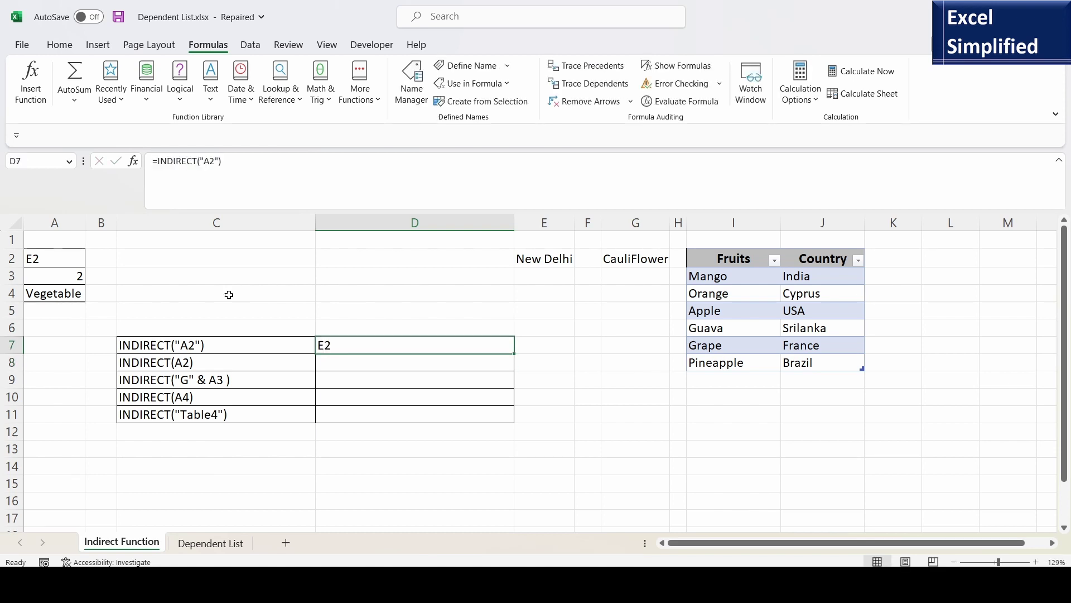
left_click(56, 260)
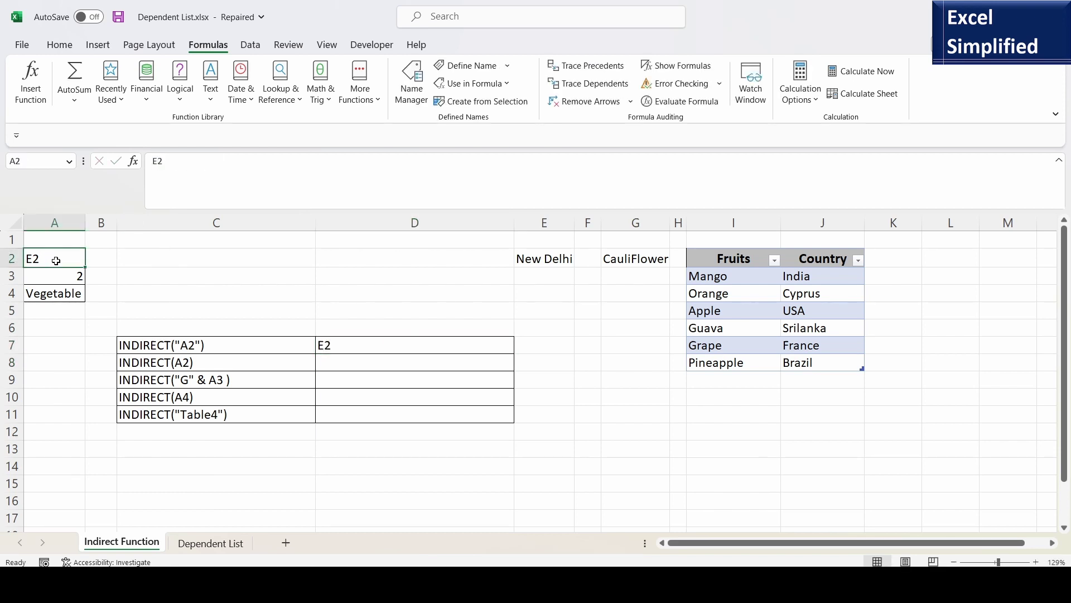
left_click(200, 346)
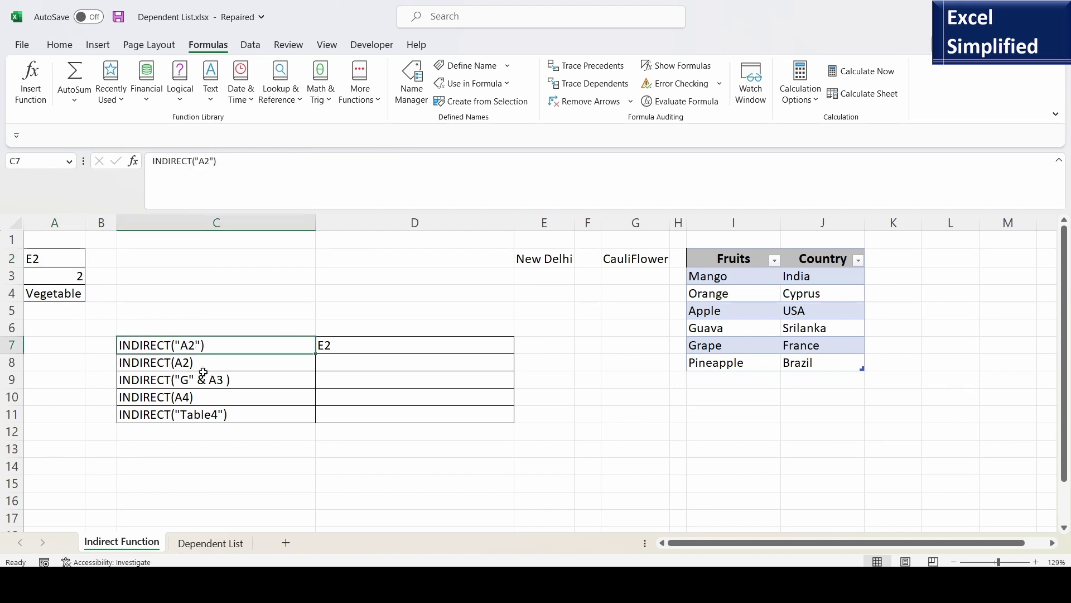
- Enter the formula =INDIRECT(A2) in D8, reusing the text of C8
left_click(189, 364)
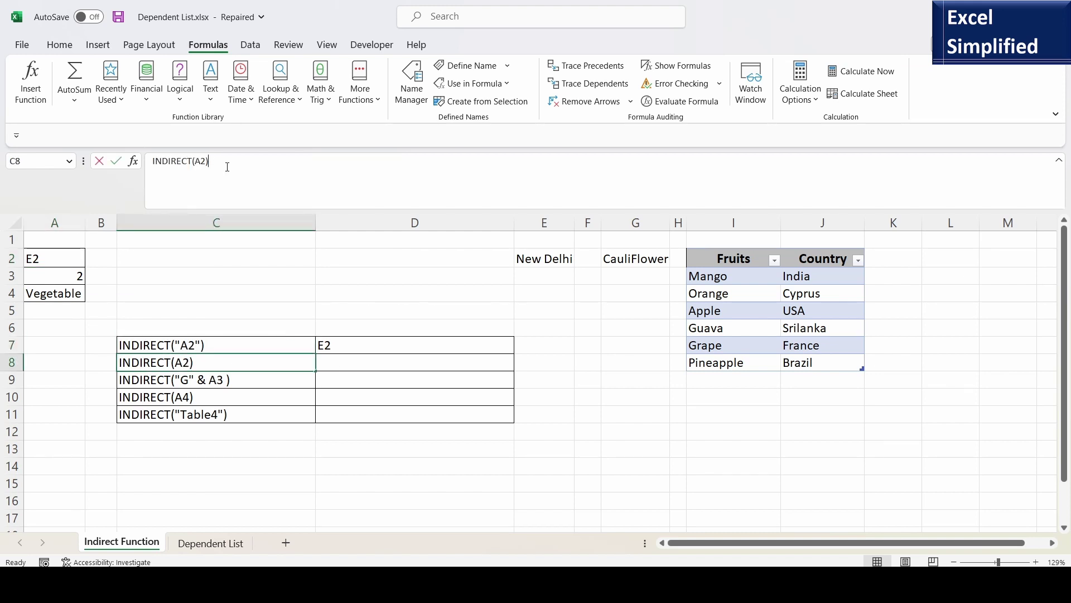
left_click_drag(228, 163, 126, 179)
key("ctrl+c")
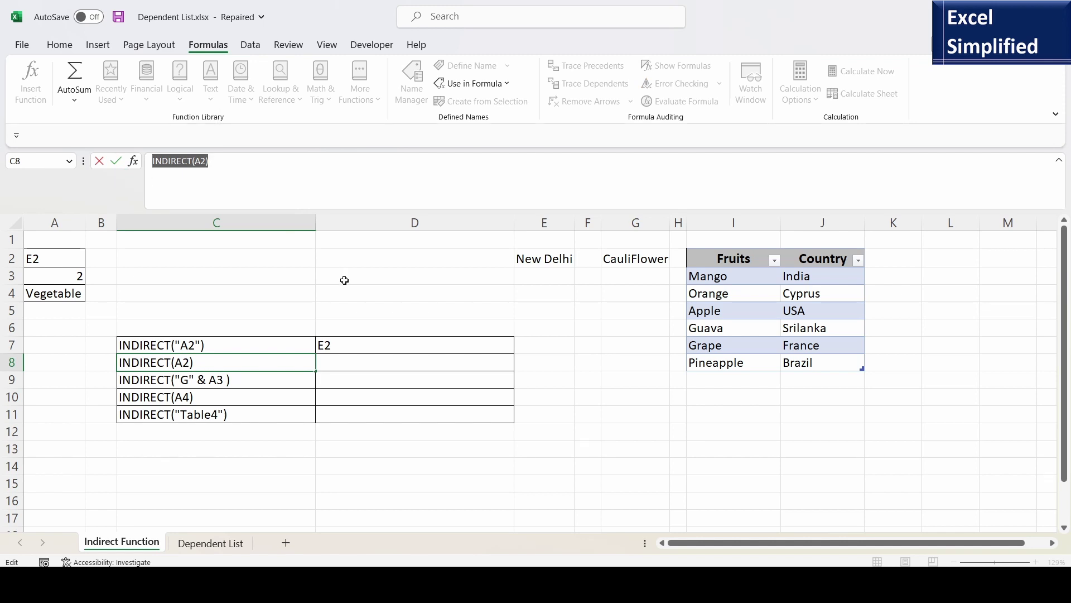
left_click(359, 363)
type("=")
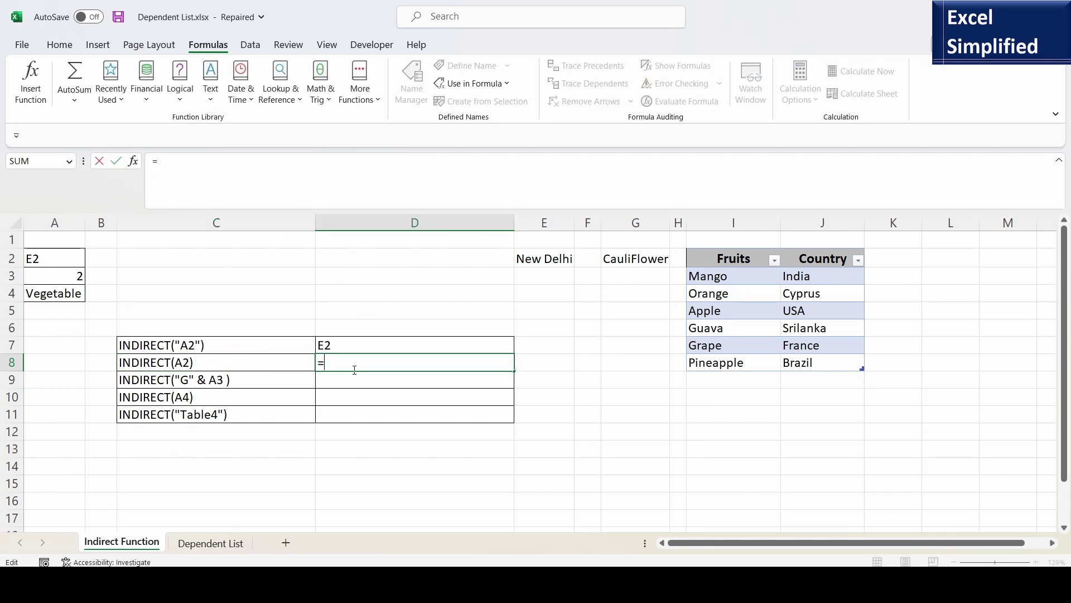
key("ctrl+v")
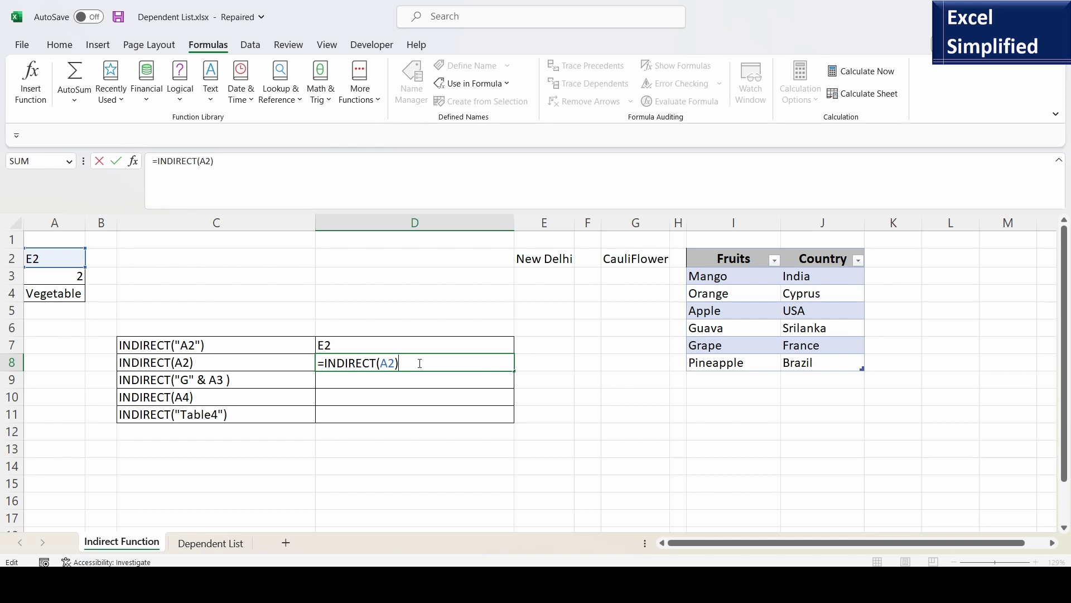
key("ctrl+Return")
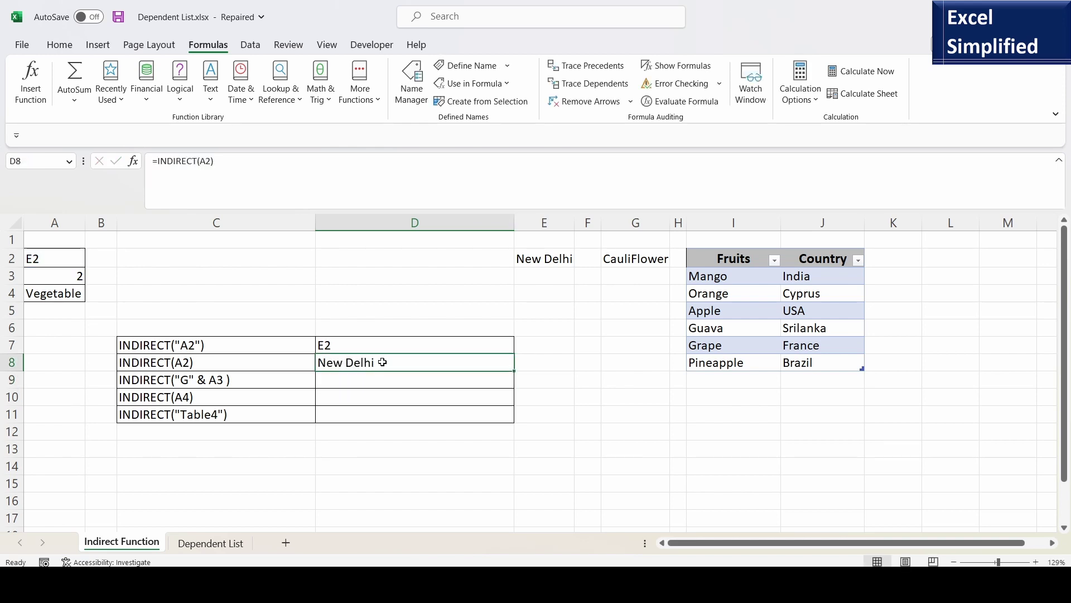
- Evaluate the INDIRECT formula in D8 stage by stage, stepping into and out of its A2 reference, through to its final result
key("F2")
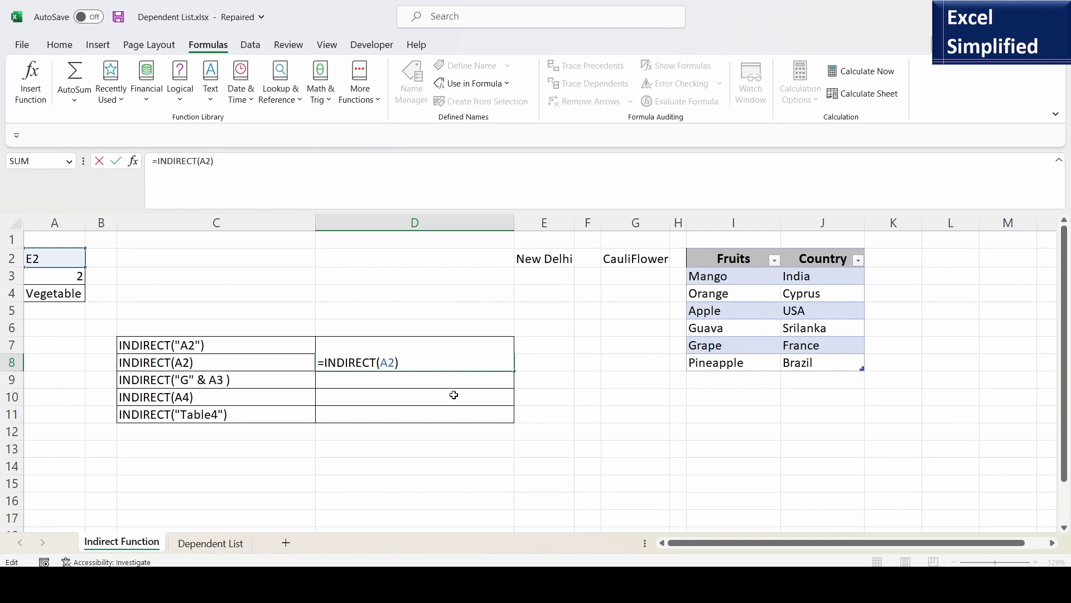
key("Return")
left_click(392, 360)
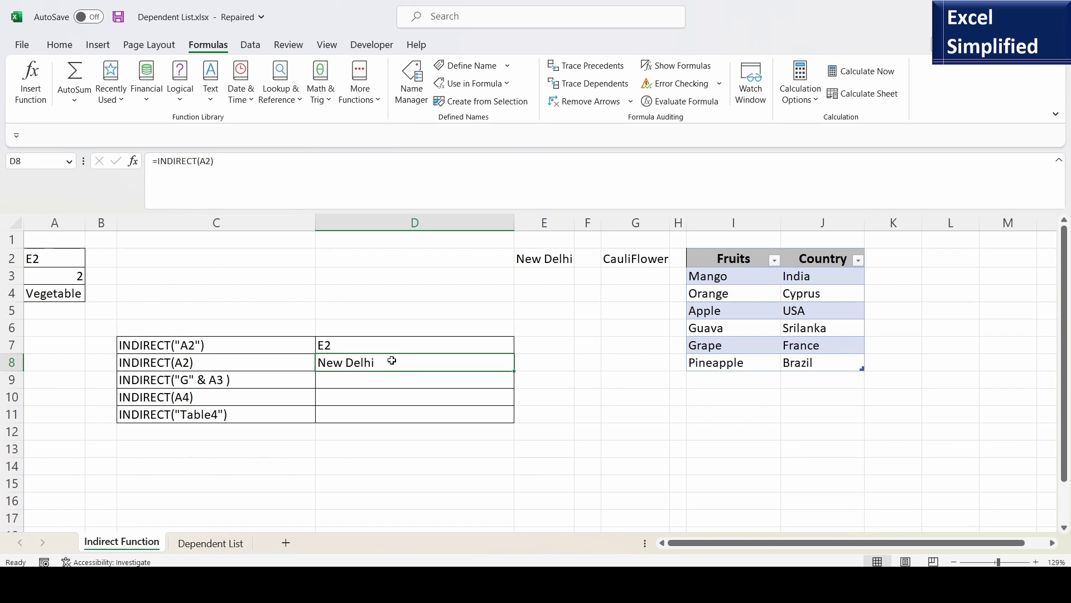
left_click(684, 103)
left_click(694, 105)
left_click(690, 102)
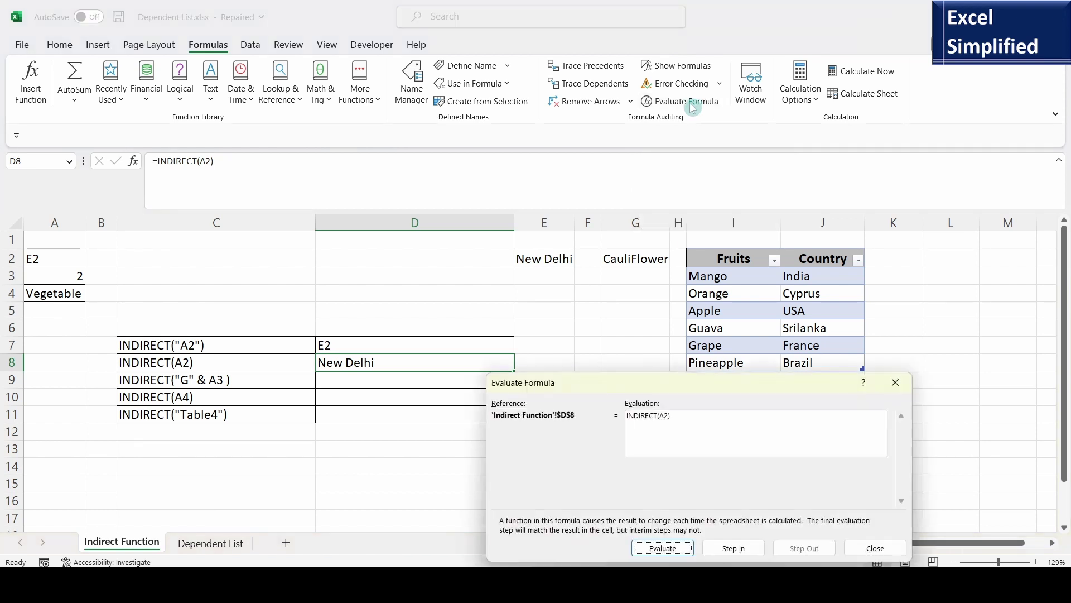
left_click(734, 549)
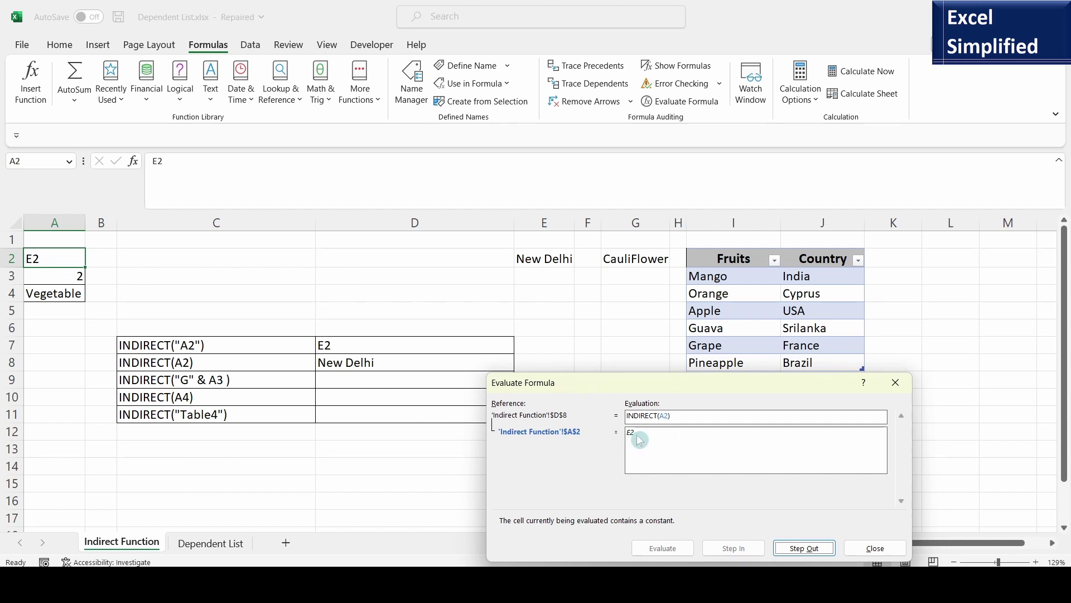
left_click(805, 548)
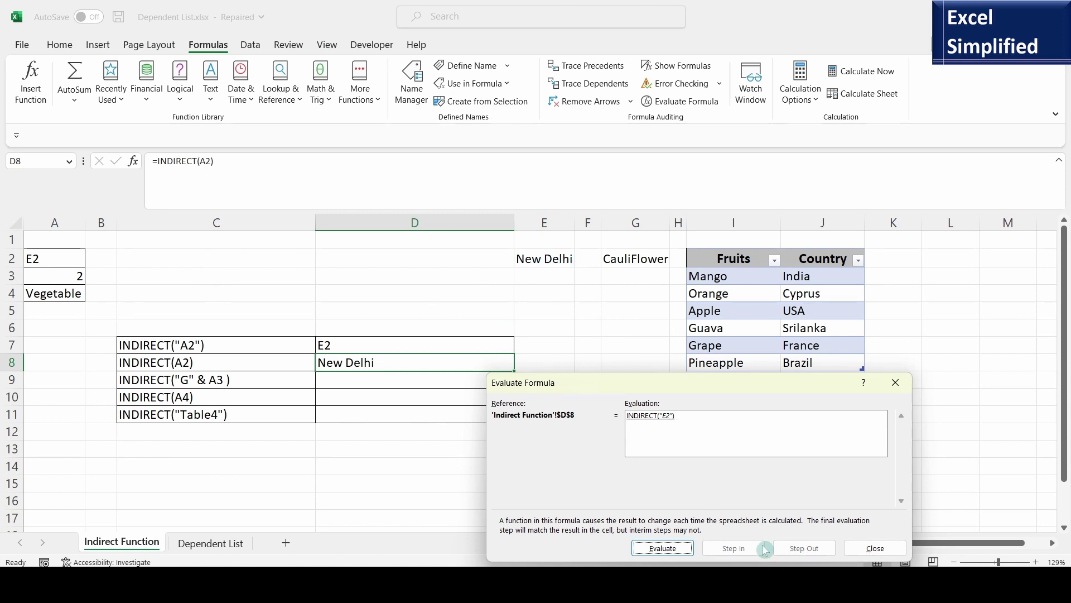
left_click(662, 548)
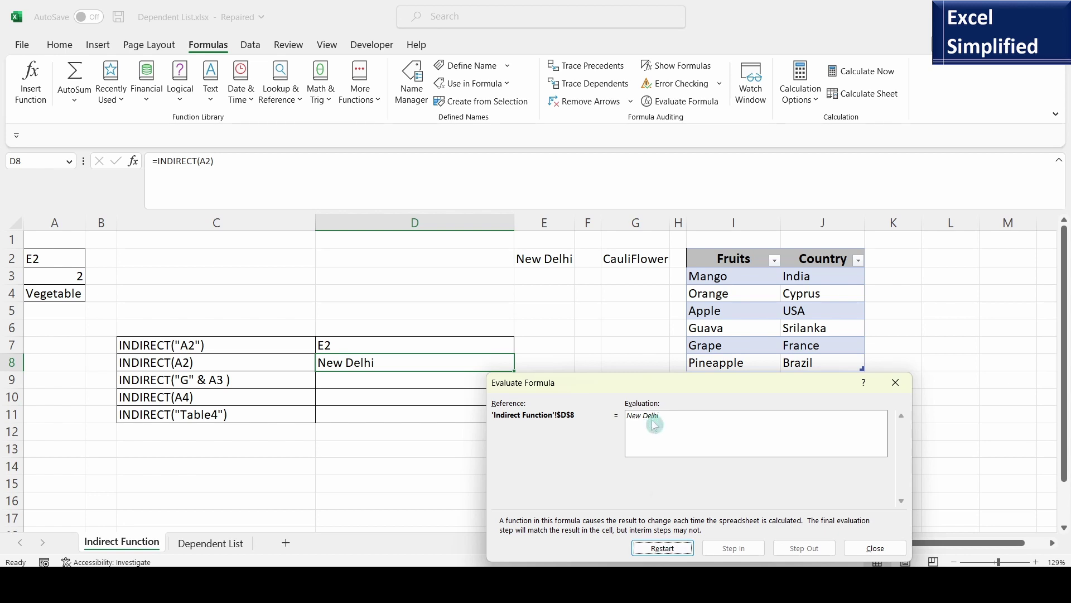
left_click(875, 548)
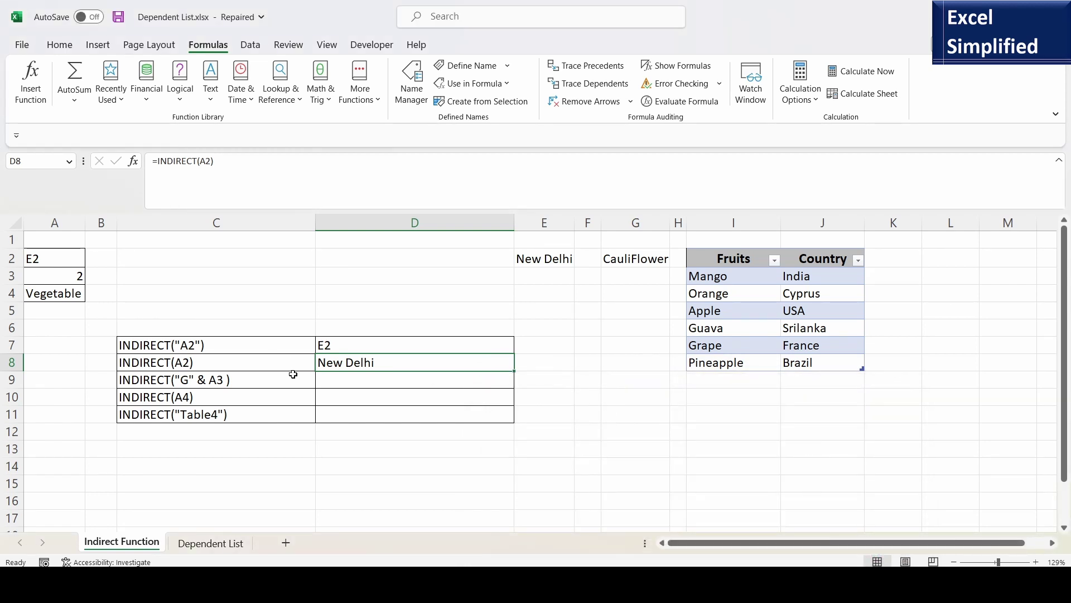
- Enter the formula =INDIRECT("G" & A3 ) in D9, reusing the text of C9
left_click(229, 381)
left_click_drag(238, 161, 140, 158)
key("ctrl+c")
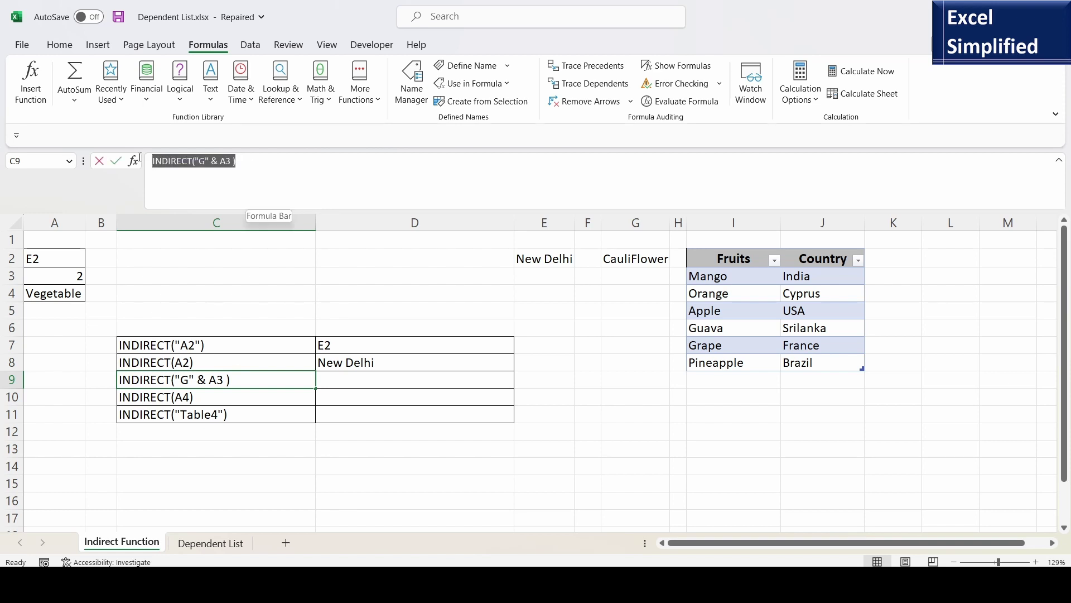
left_click(363, 380)
type("=")
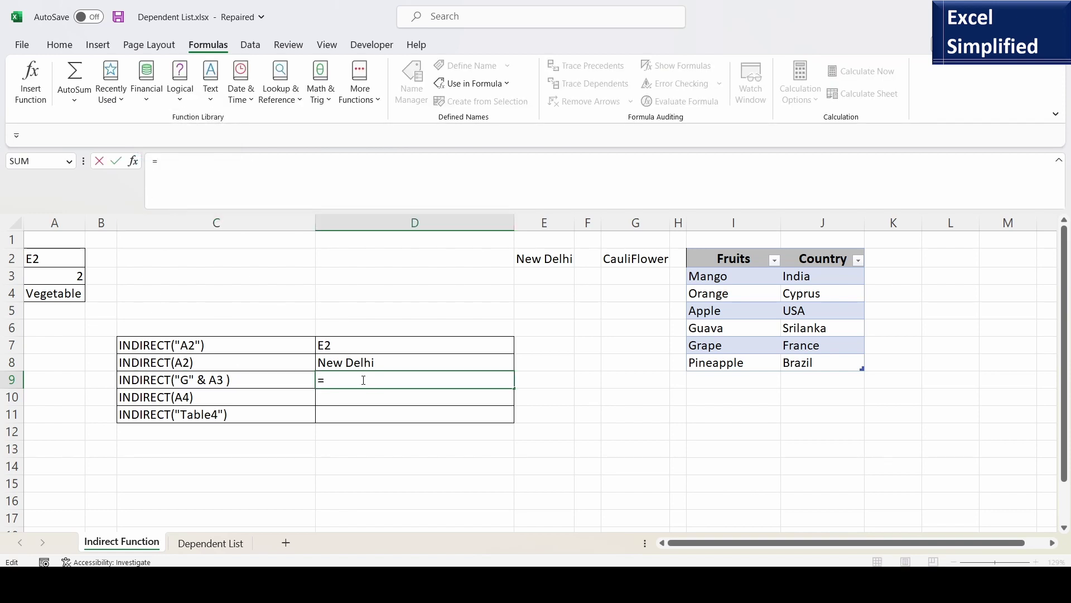
key("ctrl+v")
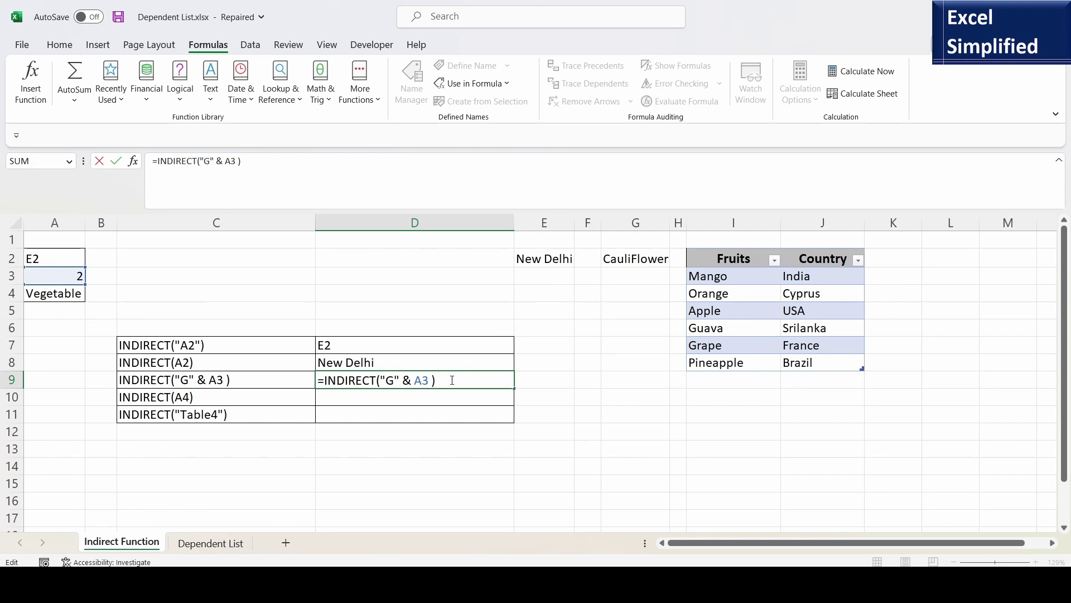
key("Return")
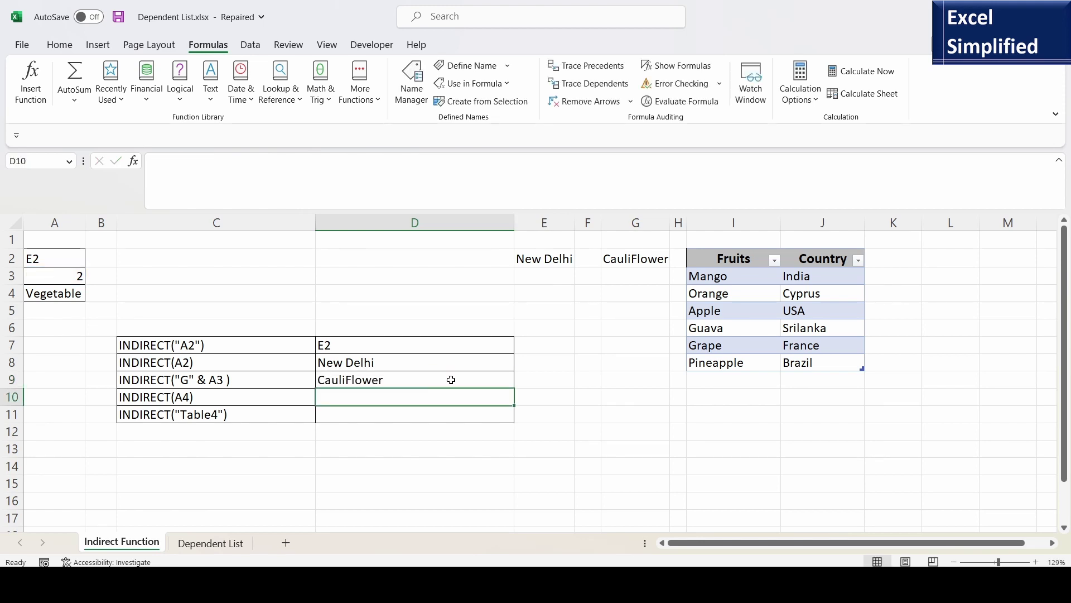
- Evaluate the formula in D9 stage by stage, stepping through the A3 reference and the joining with "G"
left_click(353, 380)
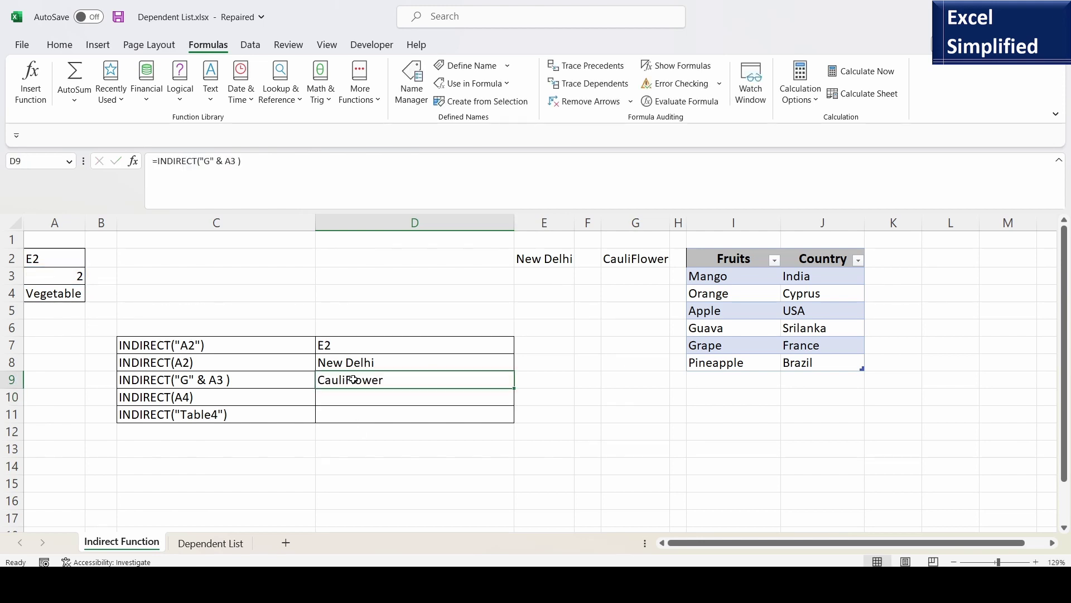
left_click(685, 101)
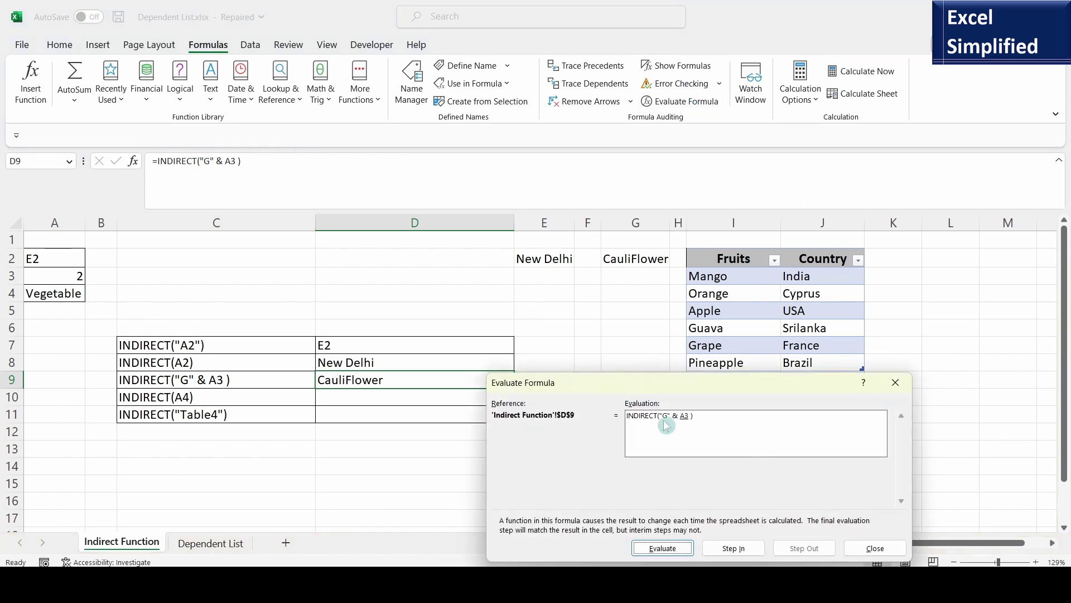
left_click(735, 548)
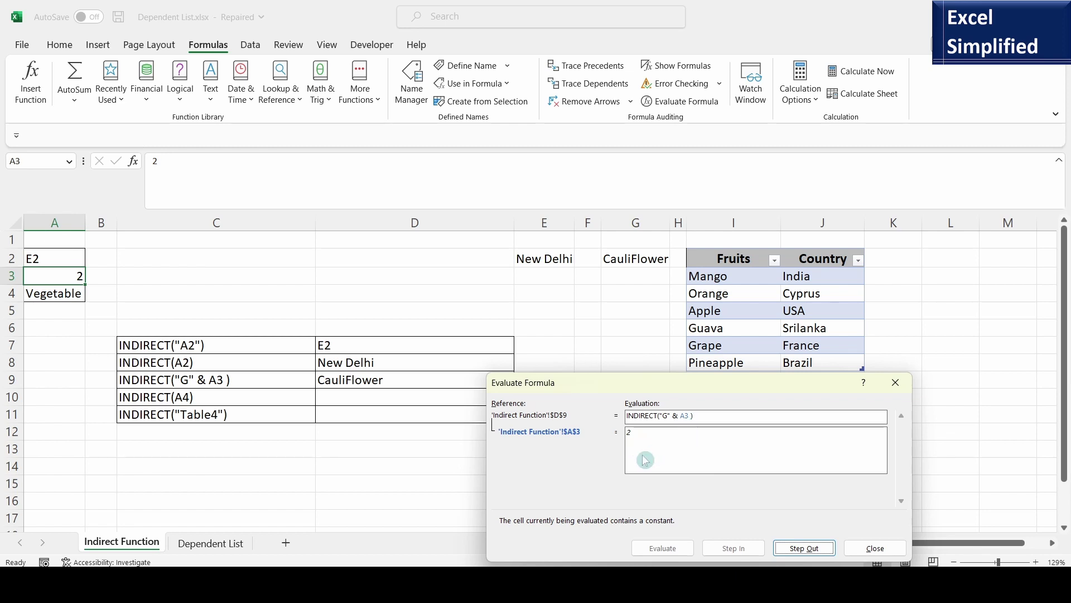
left_click(805, 547)
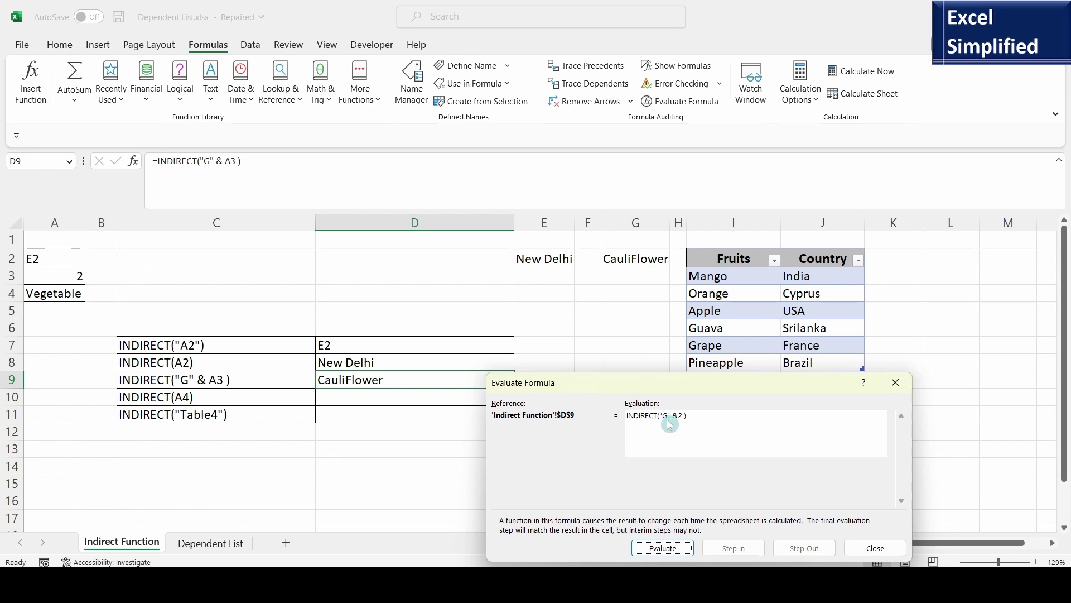
left_click(681, 552)
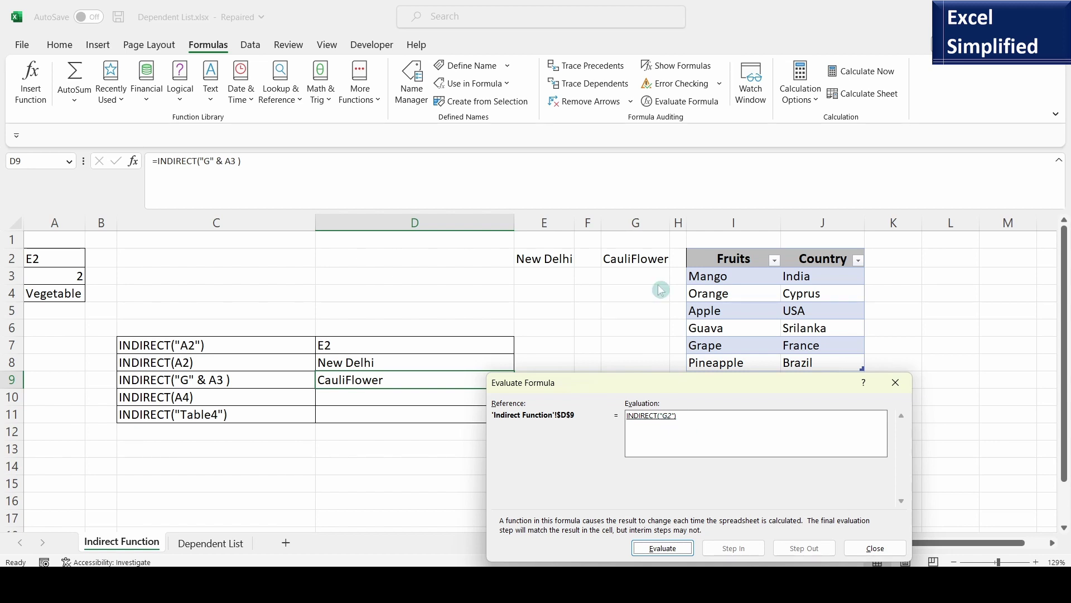
left_click(677, 547)
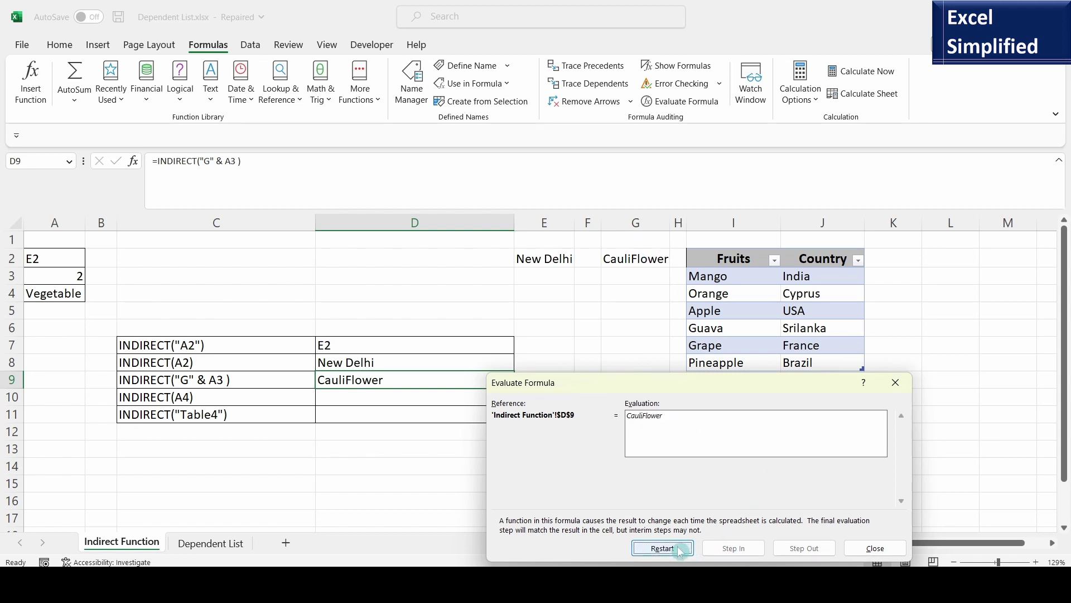
left_click(879, 548)
- Enter the formula =INDIRECT(A4) in D10, reusing the text of C10
key("Down")
left_click(261, 392)
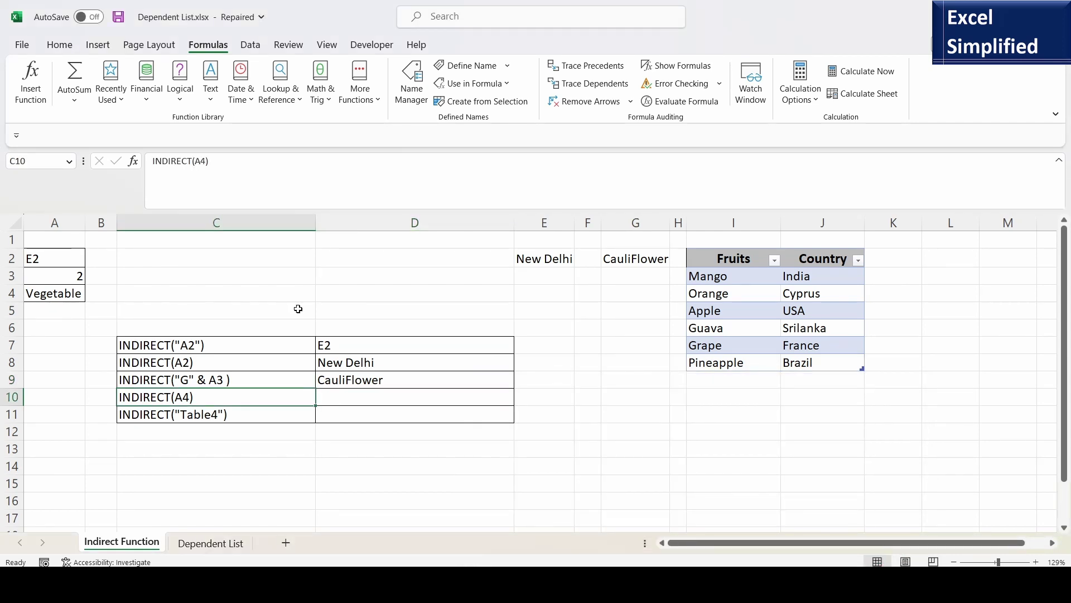
triple_click(221, 163)
key("ctrl+c")
key("Tab")
type("=")
key("ctrl+v")
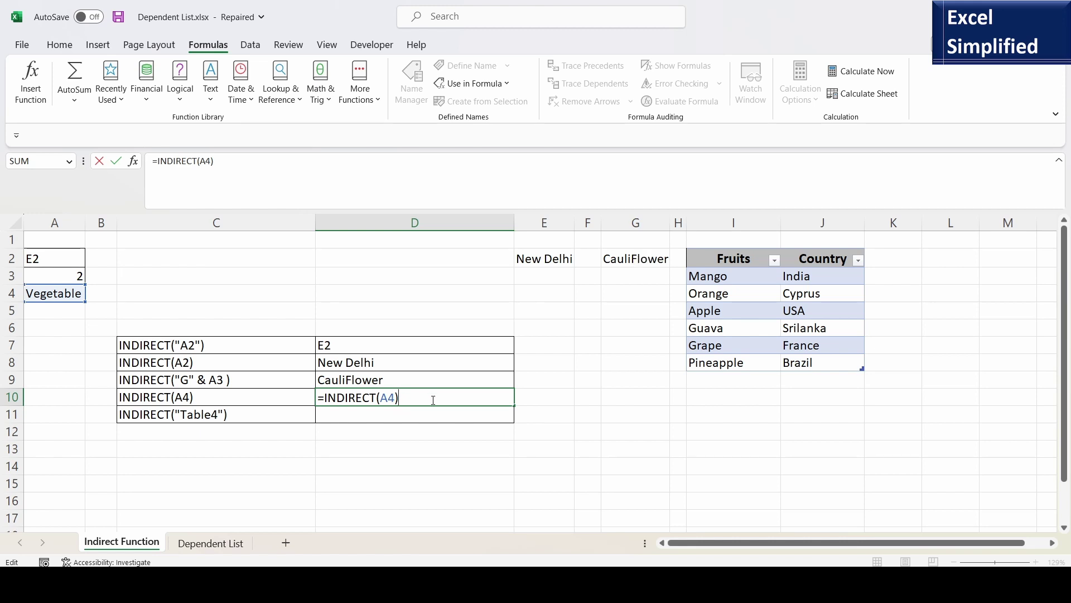
key("Return")
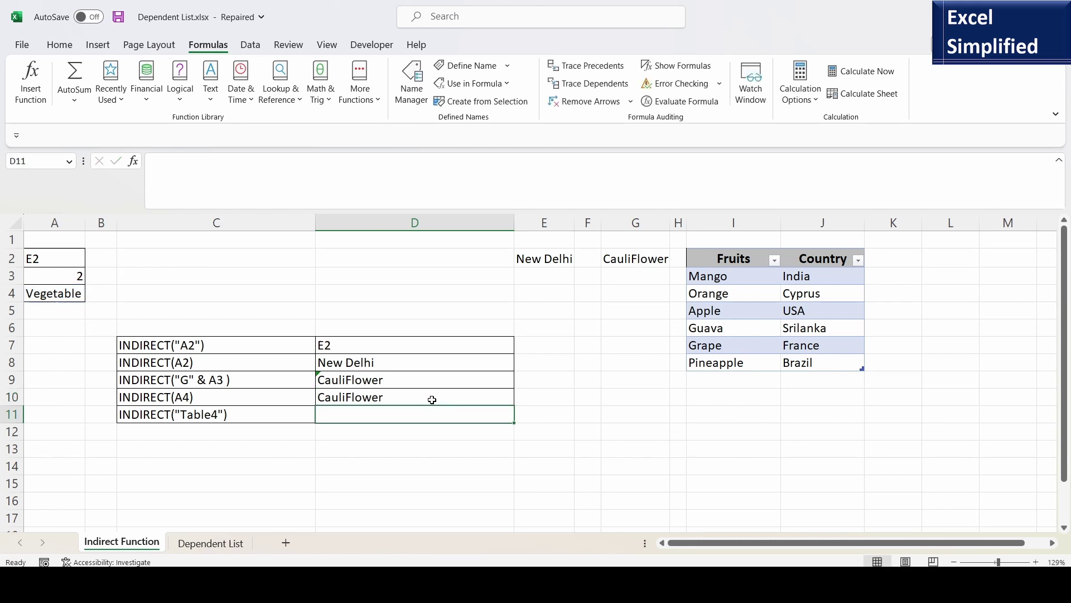
- Inspect which cell the defined name Vegetable refers to, and leave its reference as it is
left_click(360, 397)
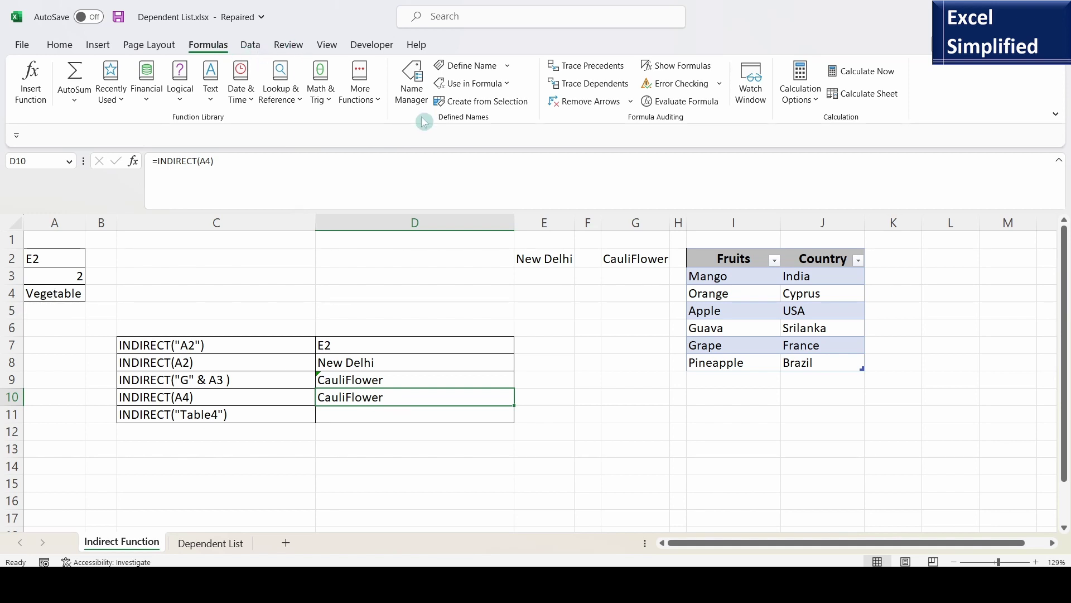
left_click(416, 94)
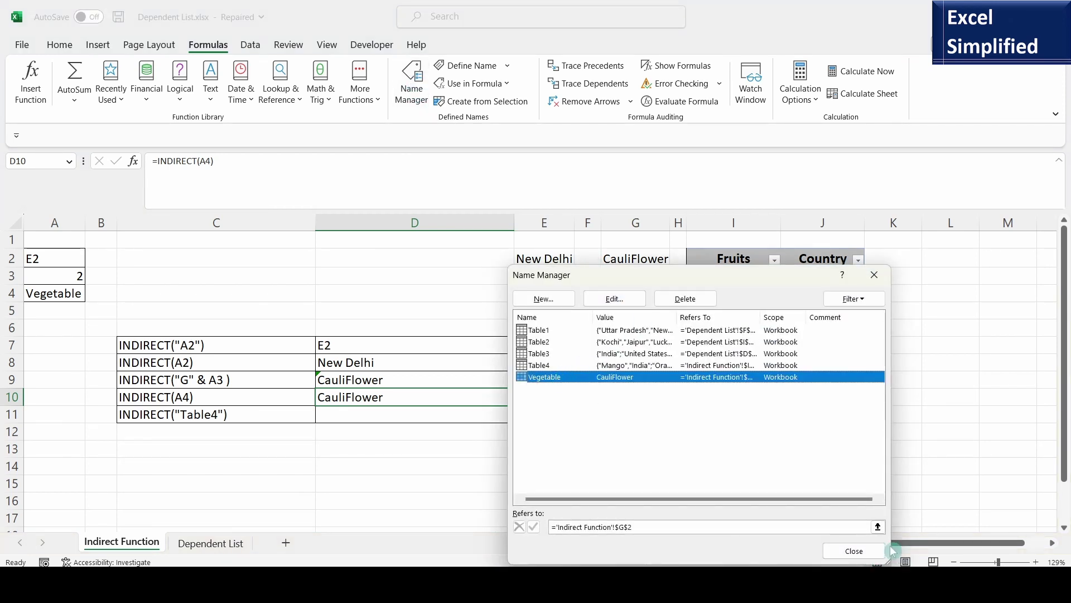
left_click(878, 527)
left_click_drag(705, 275, 705, 306)
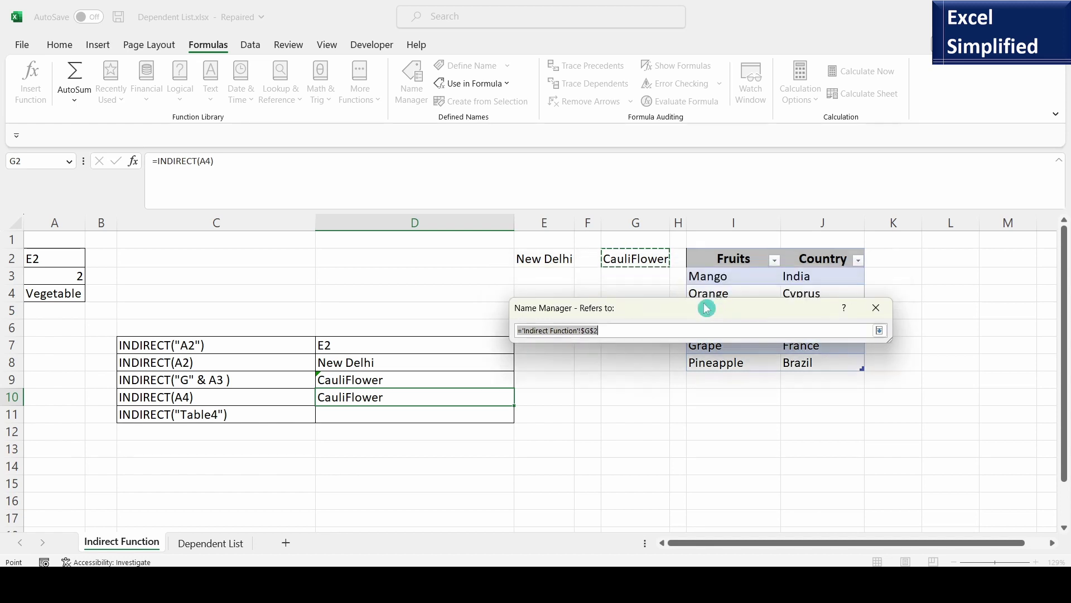
left_click(654, 253)
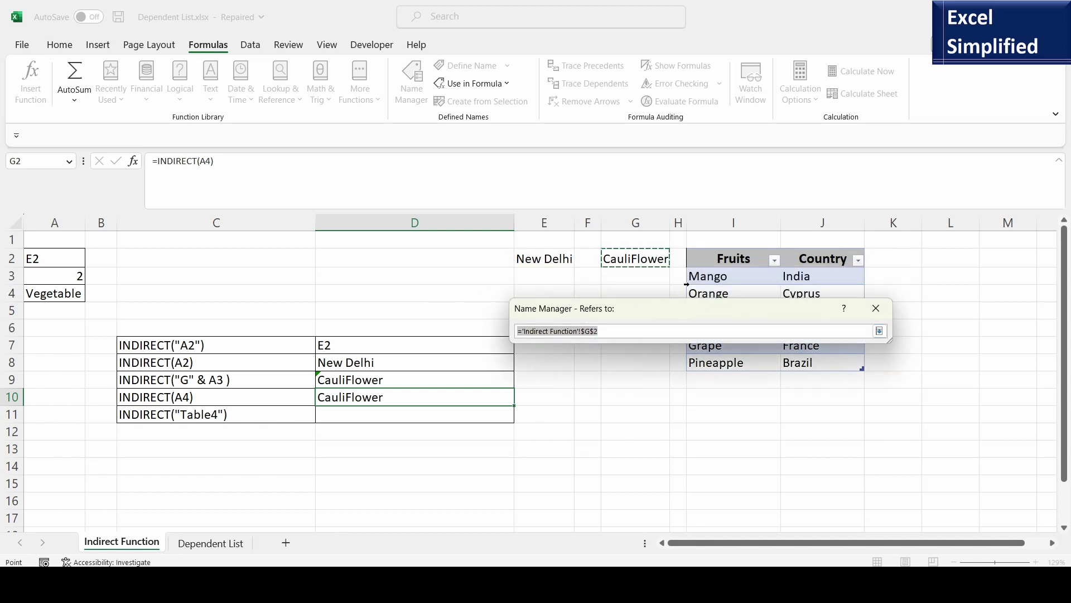
left_click(871, 314)
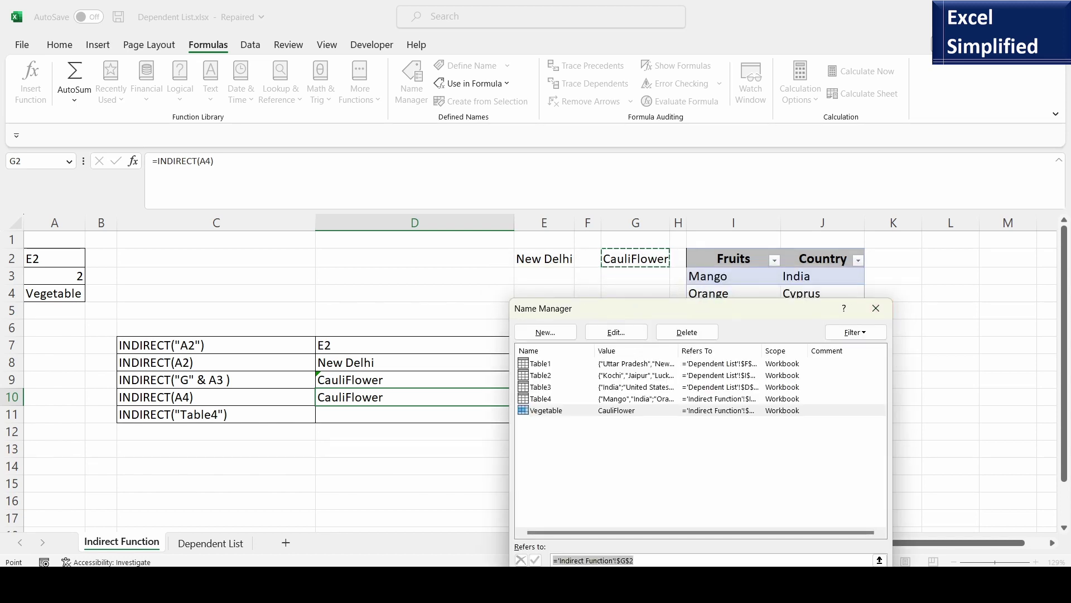
left_click(875, 309)
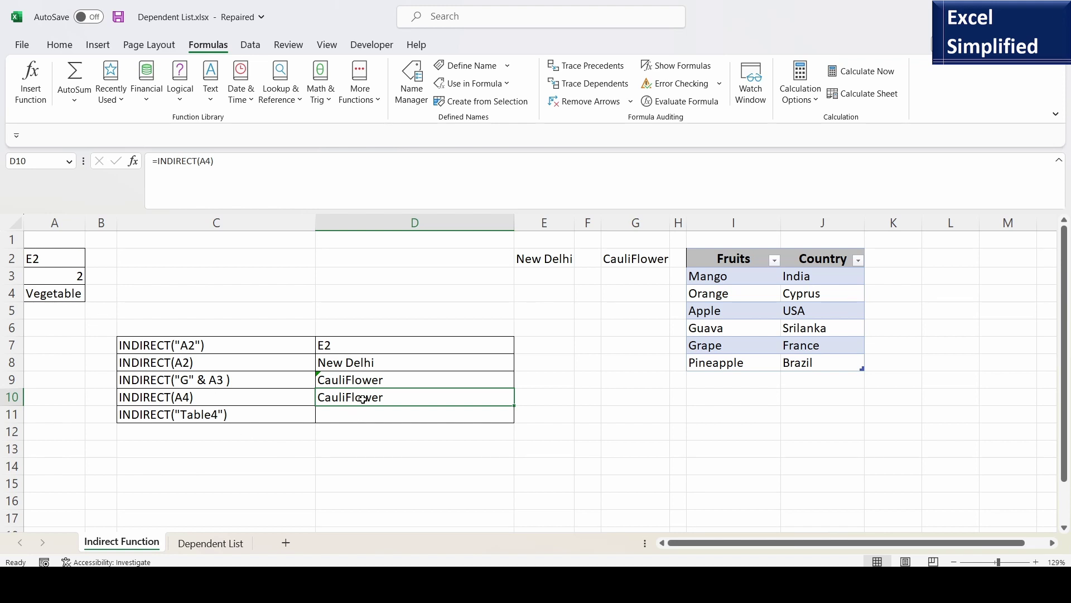
- Evaluate the INDIRECT formula in D10 stage by stage, stepping into and out of its A4 reference
left_click(679, 103)
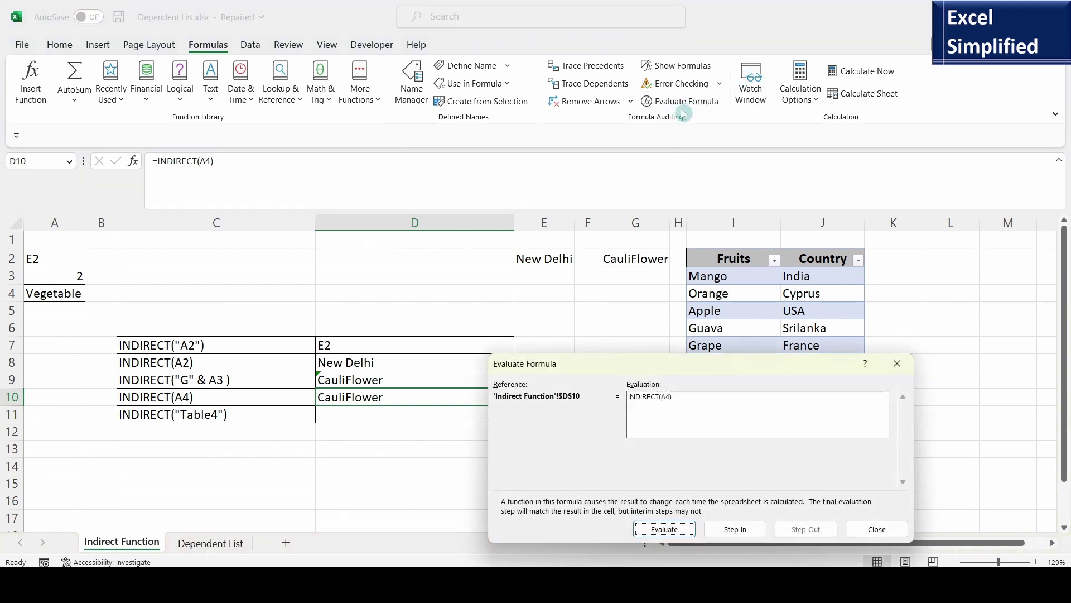
left_click(736, 530)
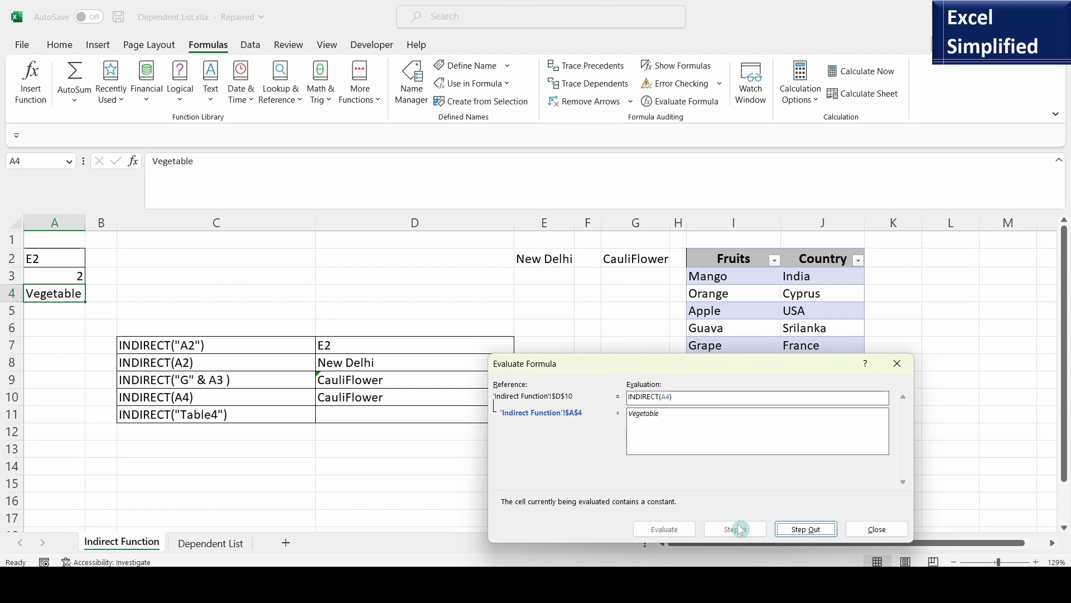
left_click(806, 529)
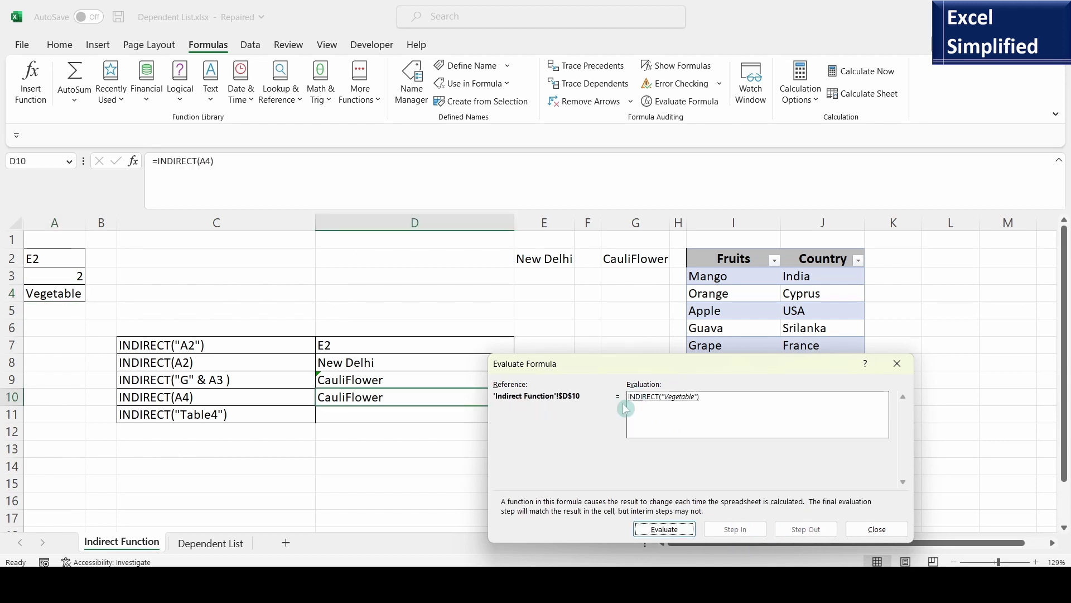
left_click(664, 529)
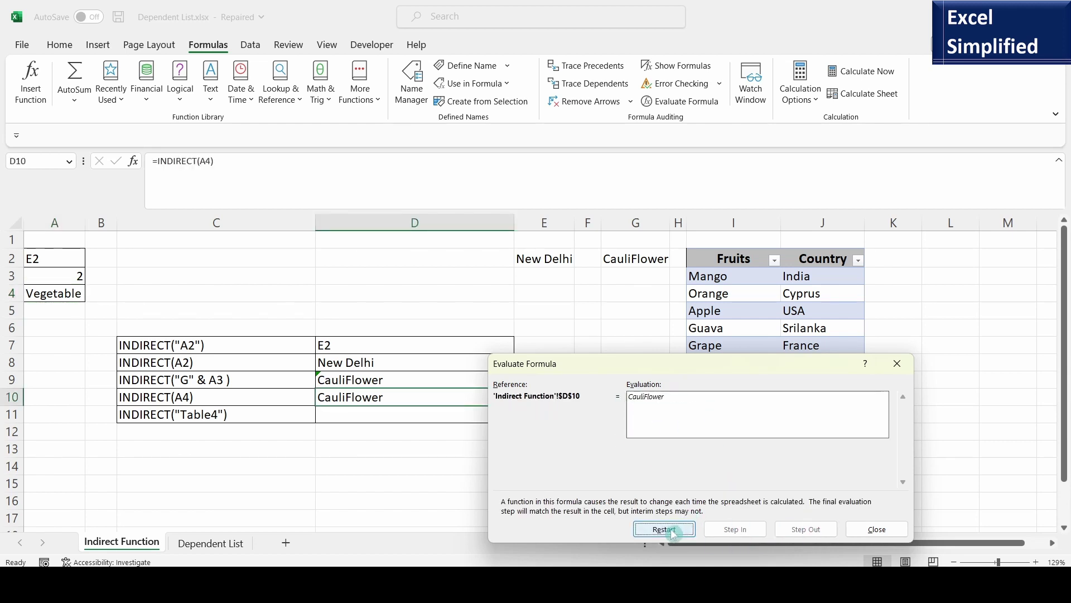
- Close the formula evaluation and check the table name of the Fruits and Country table, leaving it as it is
left_click(877, 529)
left_click(237, 414)
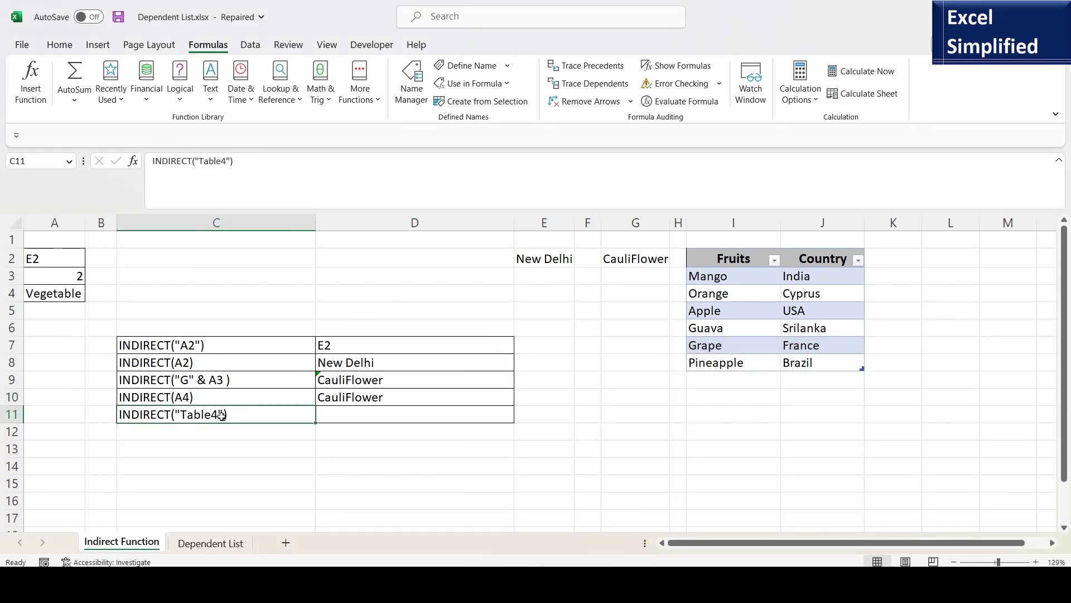
left_click_drag(724, 261, 862, 364)
left_click(746, 254)
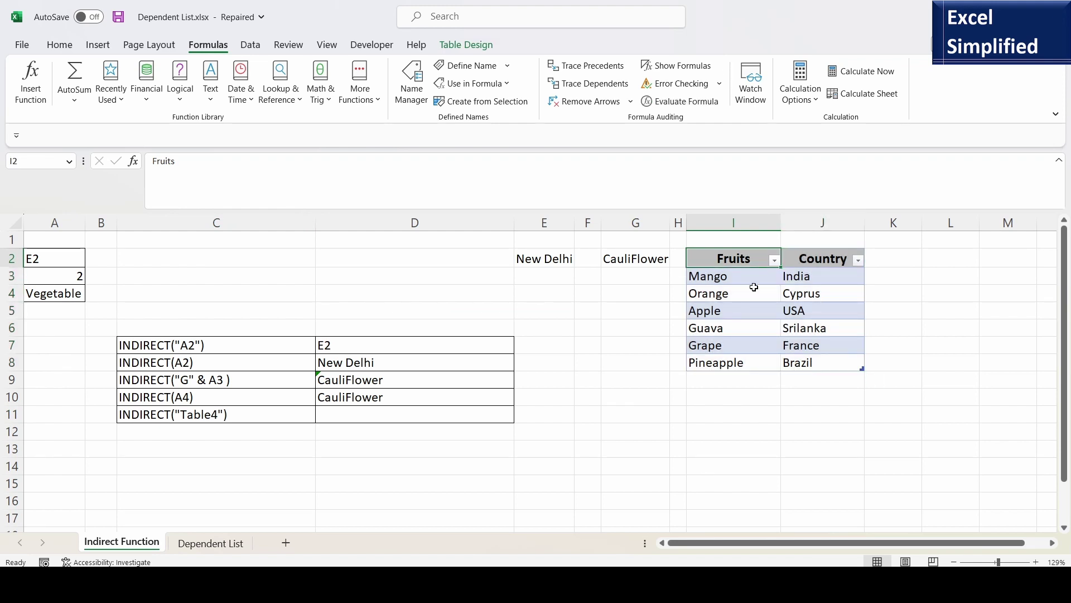
left_click(467, 45)
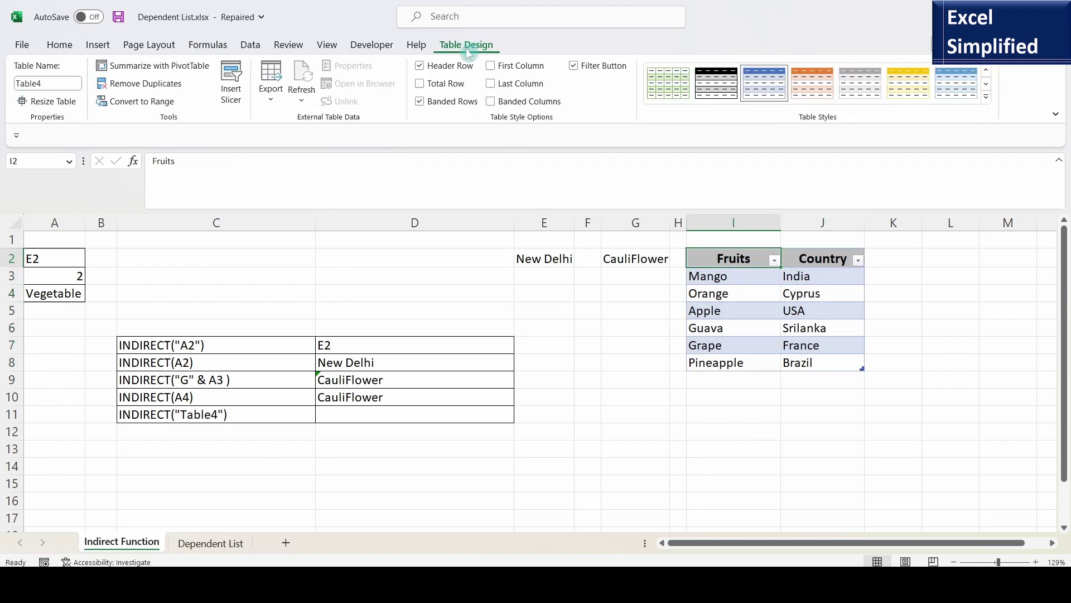
left_click(49, 85)
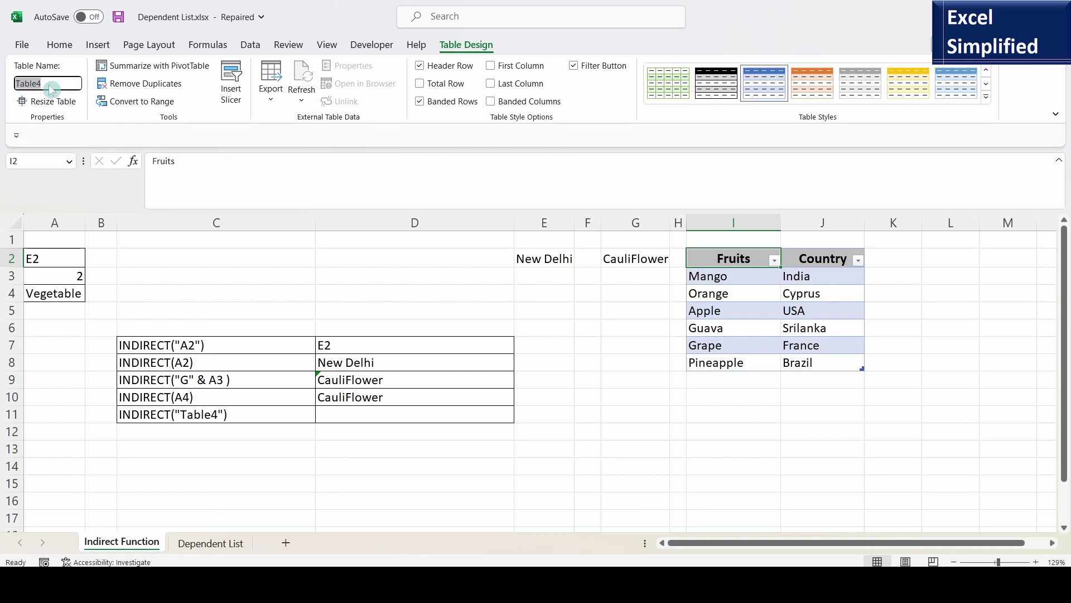
left_click(945, 297)
left_click(731, 258)
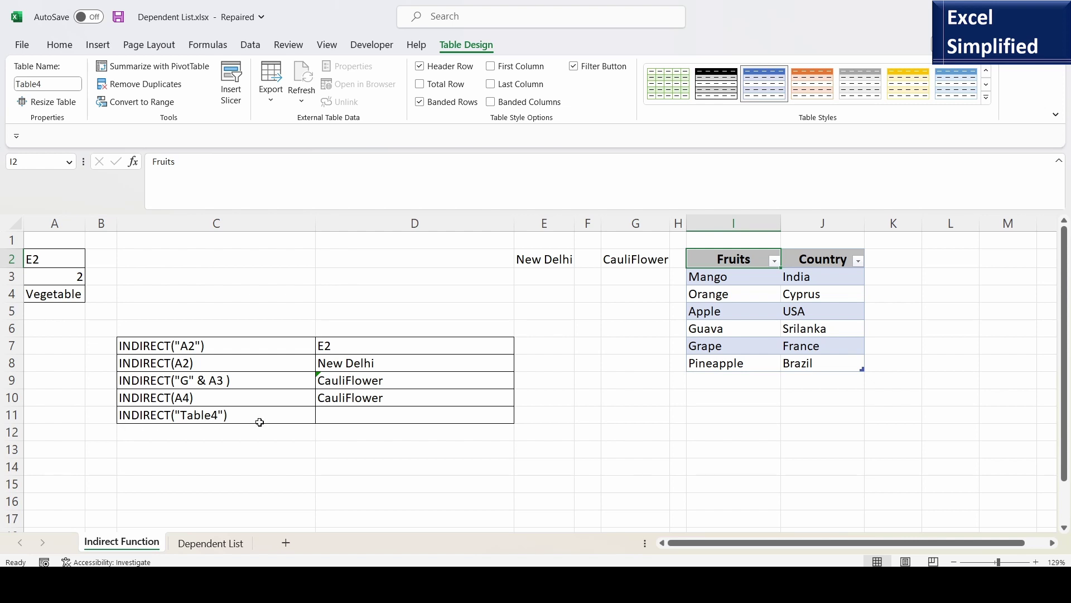
- Enter the formula =INDIRECT("Table4") in D11, reusing the text of C11
left_click(218, 420)
left_click_drag(237, 161, 153, 162)
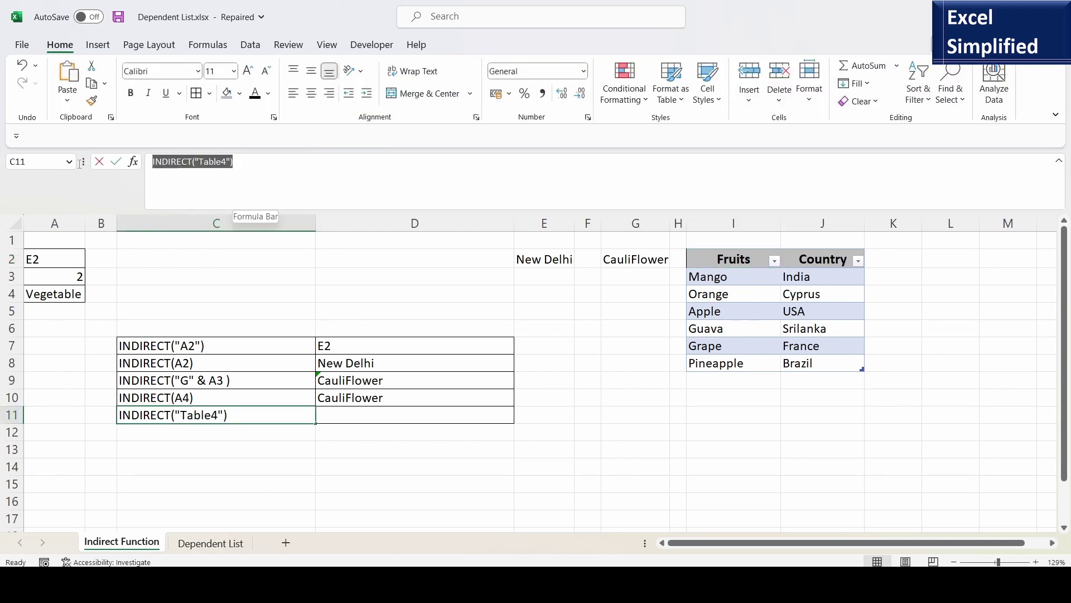
left_click(345, 416)
type("=")
key("ctrl+v")
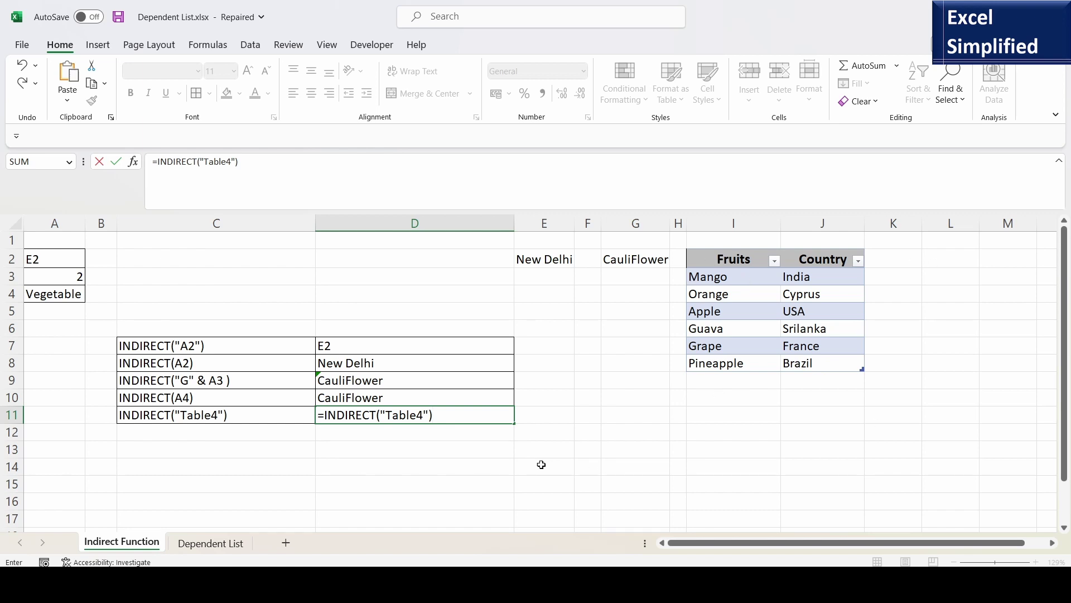
key("Return")
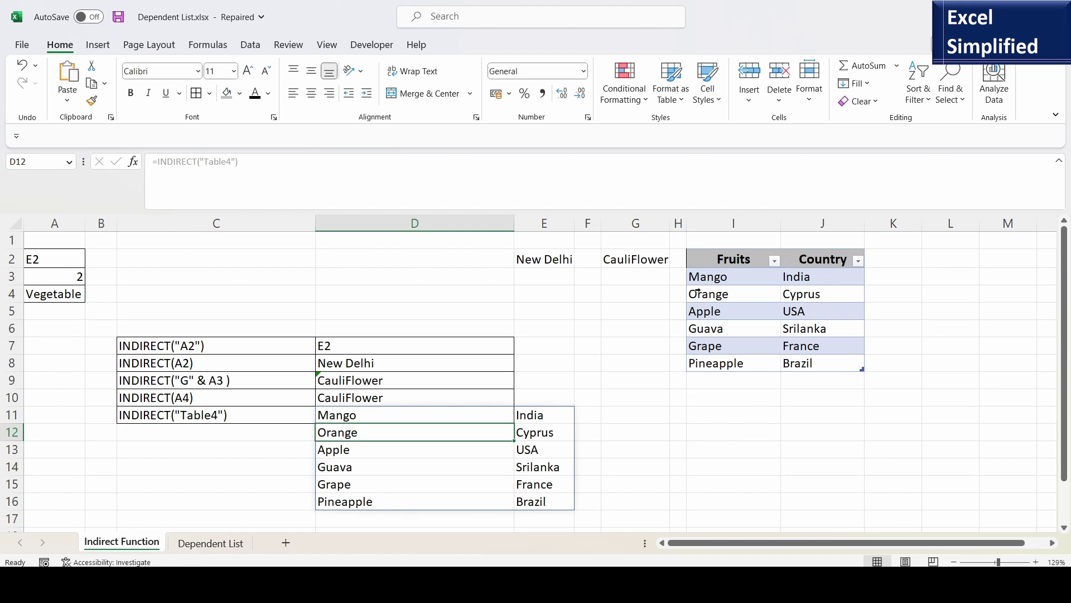
- Change the formula in D11 to =INDIRECT("Table4[Fruits]") and select the cells it fills
left_click(342, 415)
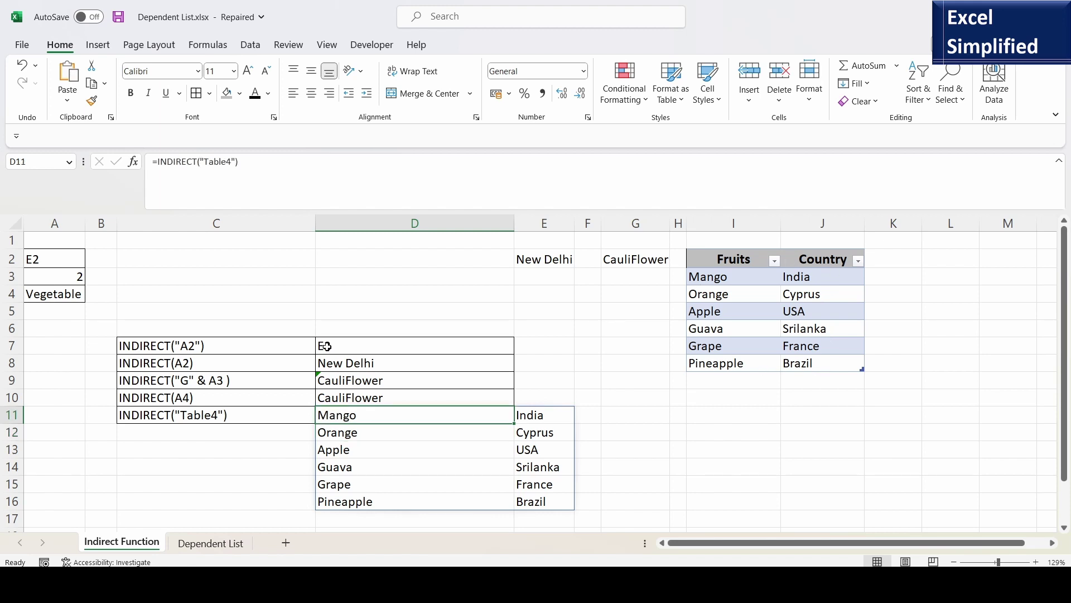
left_click(236, 178)
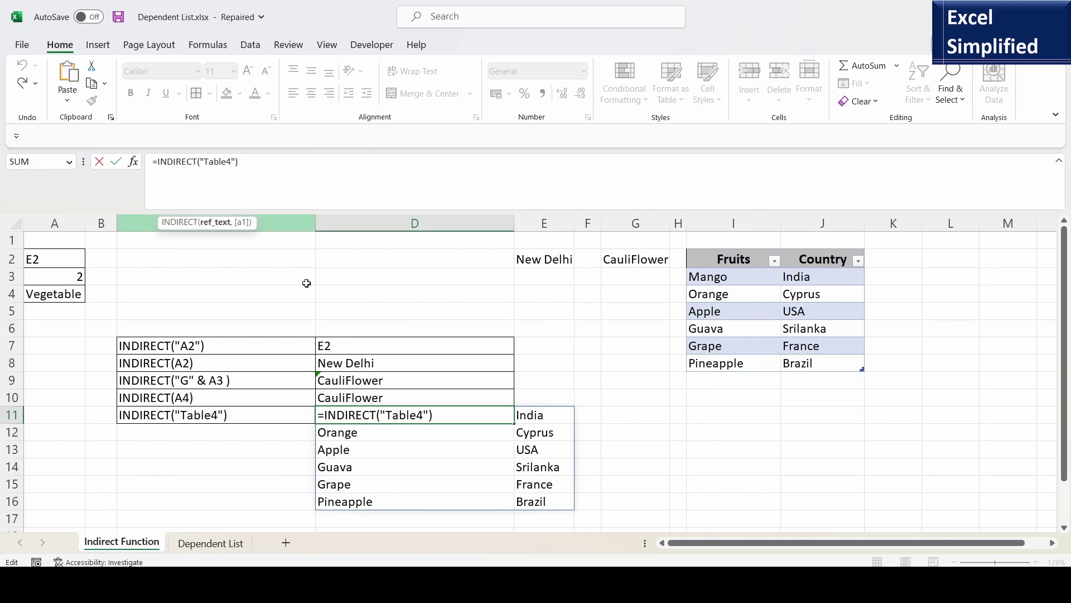
left_click(426, 416)
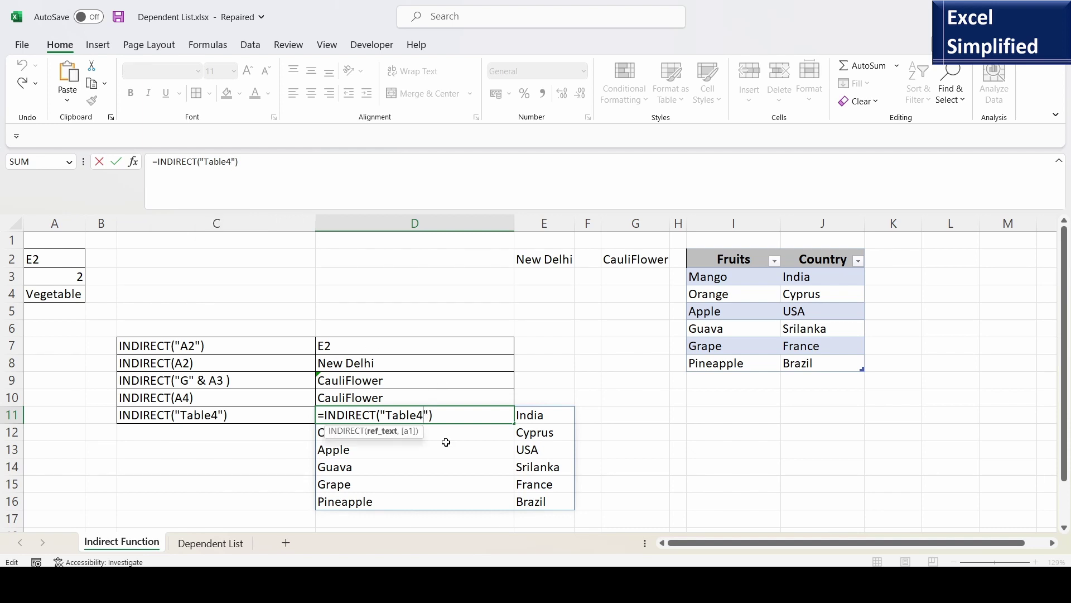
type("[Fruits")
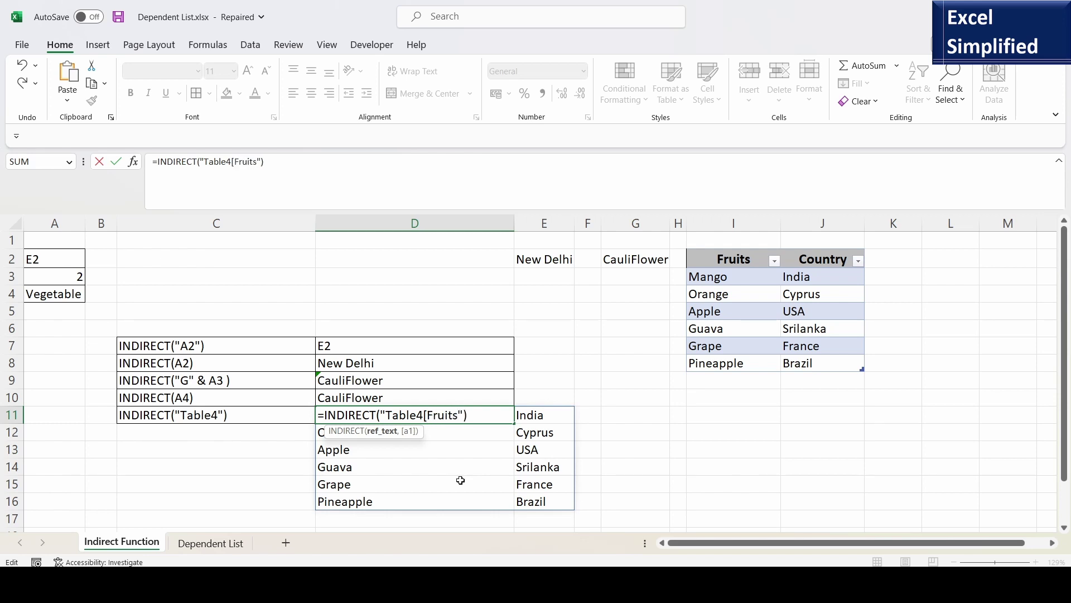
type("]")
key("Return")
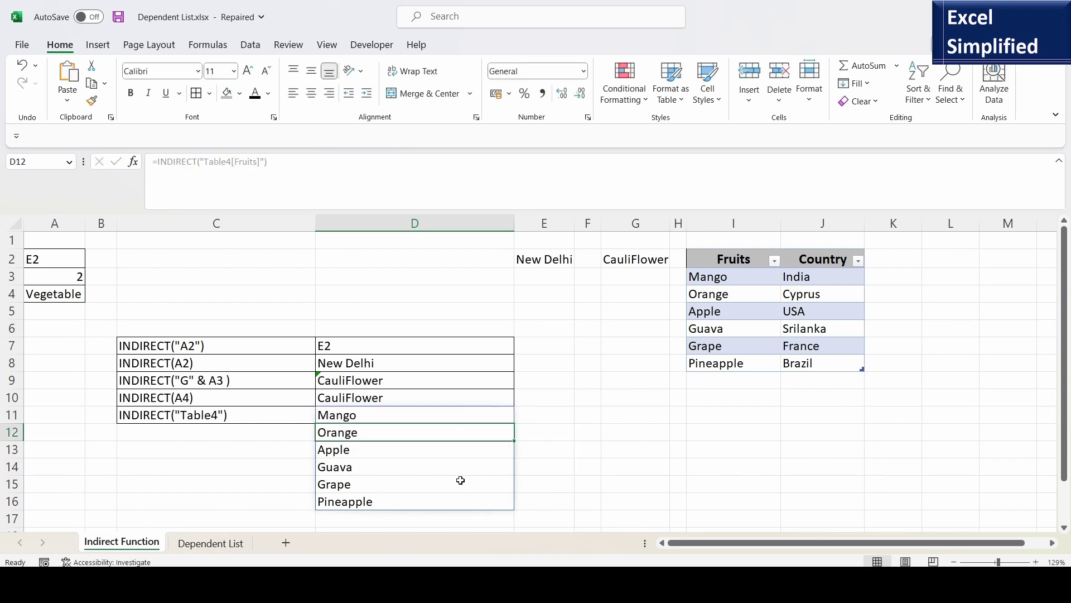
left_click_drag(355, 415, 360, 502)
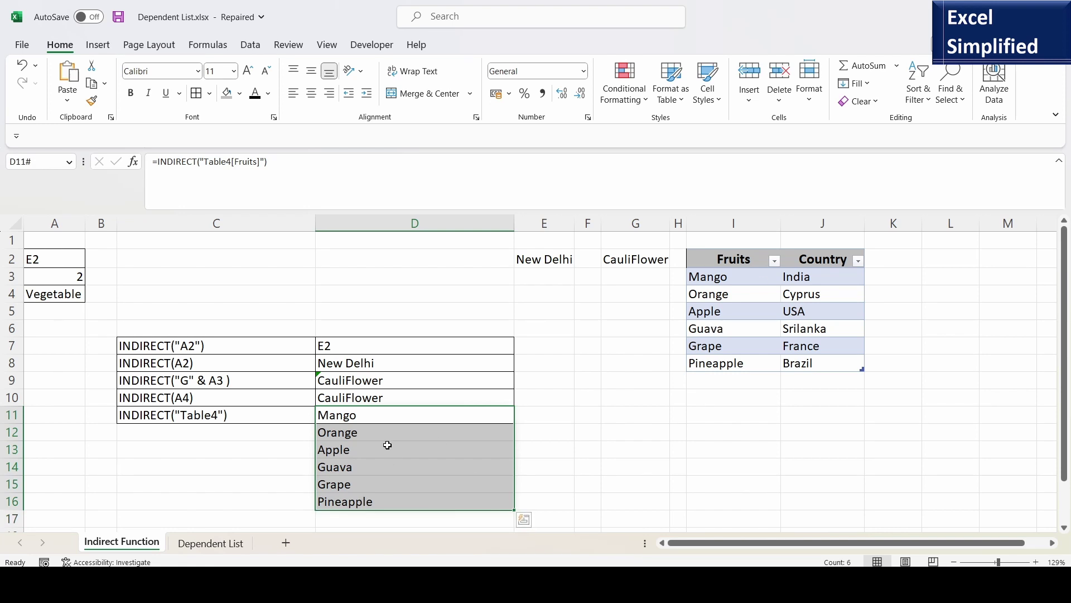
- Change the column in the D11 formula to Country, giving =INDIRECT("Table4[Country]"), and compare the output with the table's Country column
left_click(360, 413)
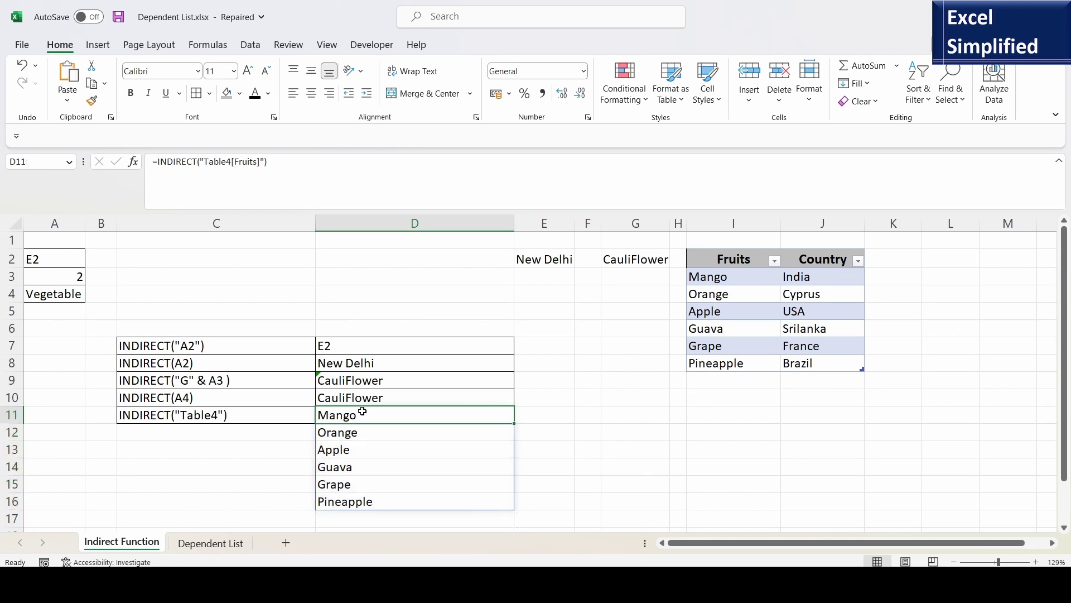
key("F2")
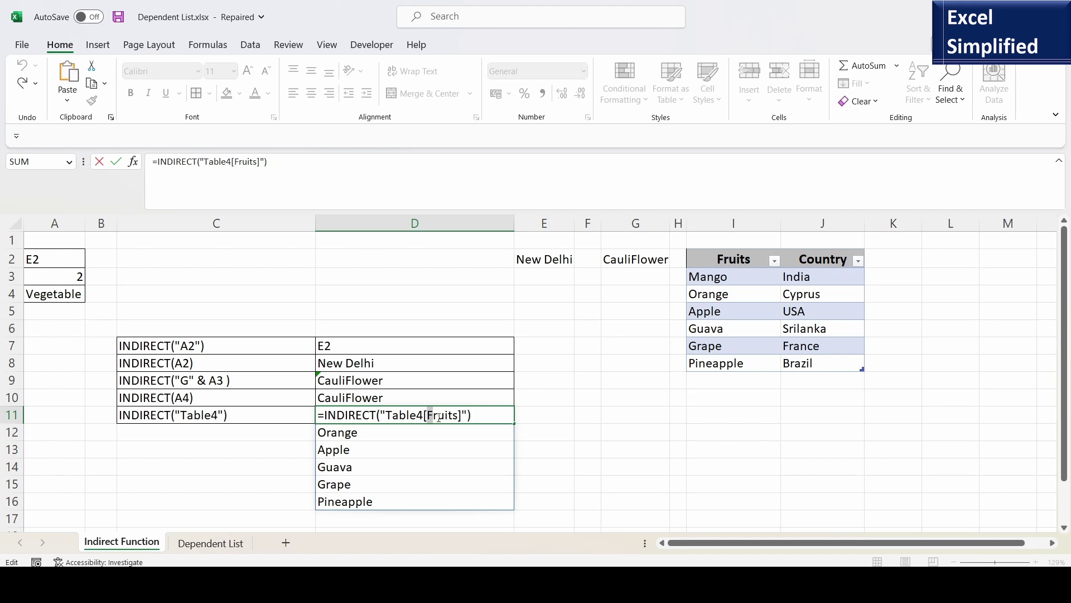
left_click_drag(439, 418, 462, 419)
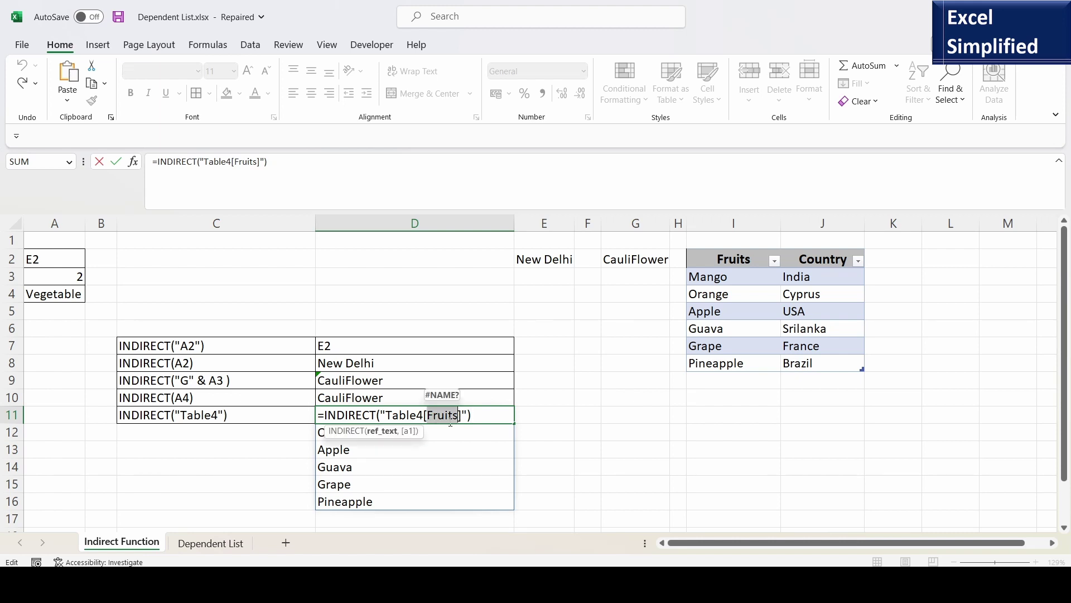
type("Country")
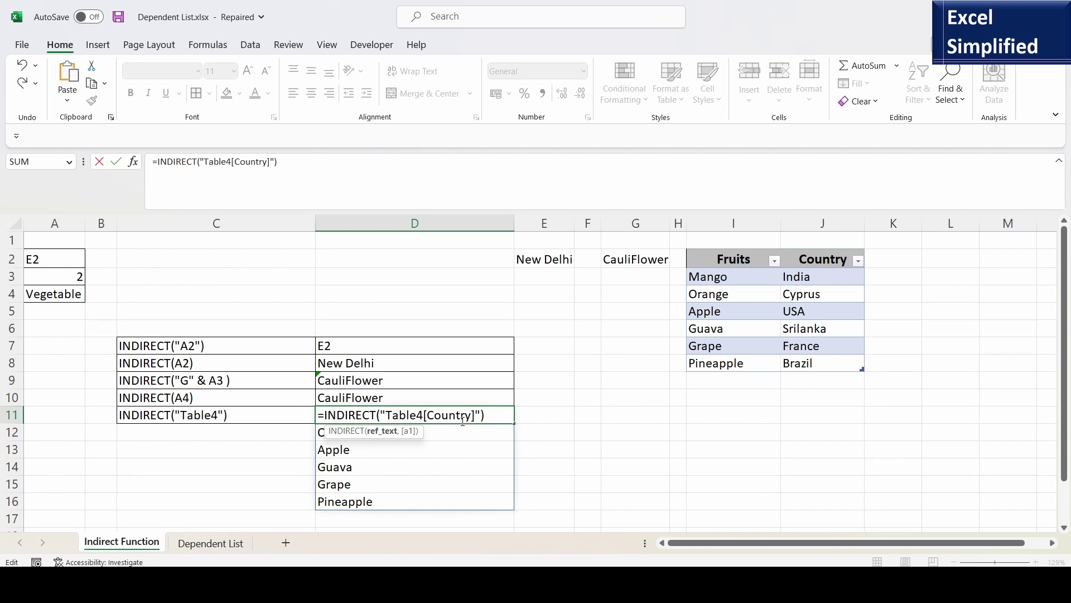
key("Return")
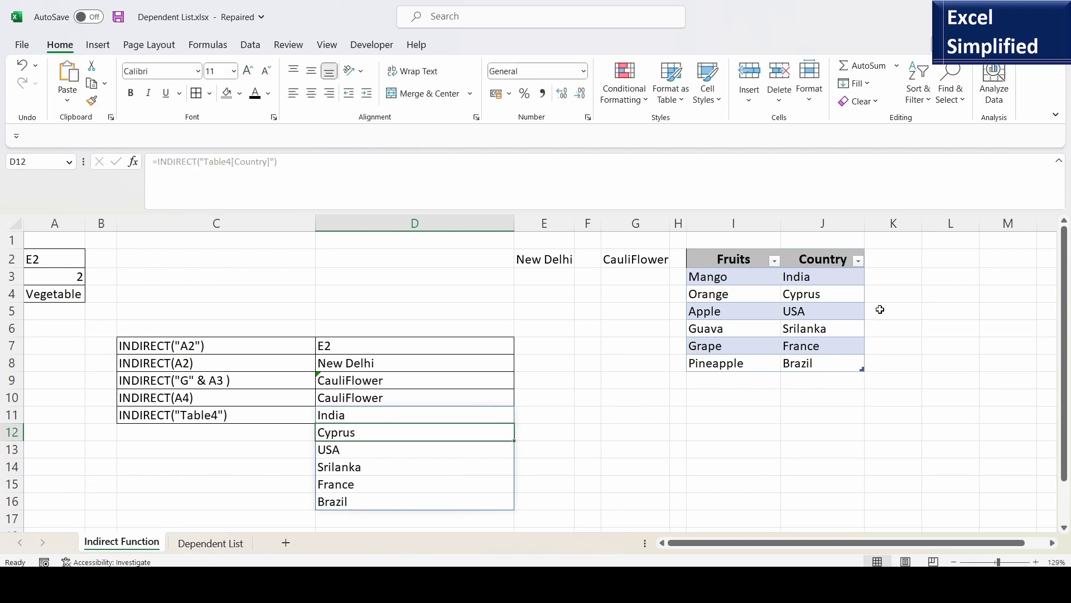
left_click_drag(832, 277, 830, 346)
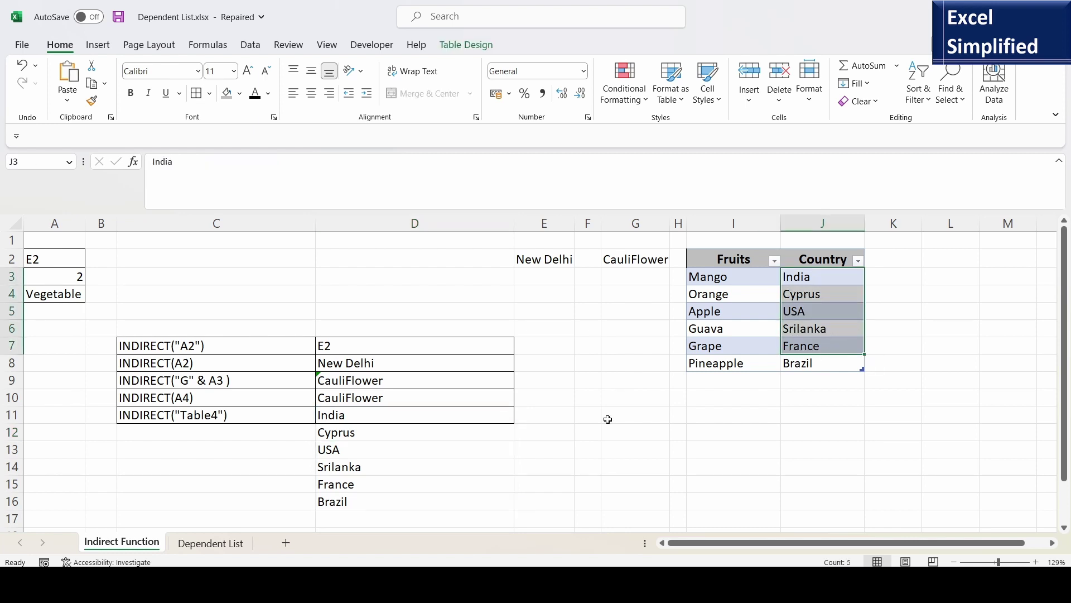
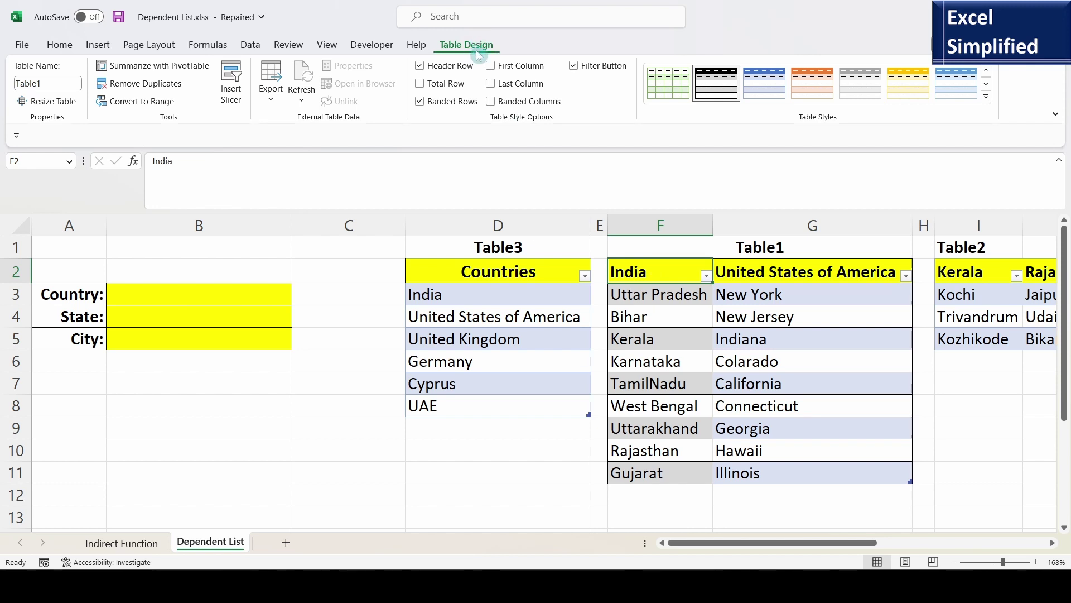
- On the Dependent List sheet, check the table names of the states and cities tables and examine the New York and New Jersey city columns
double_click(45, 85)
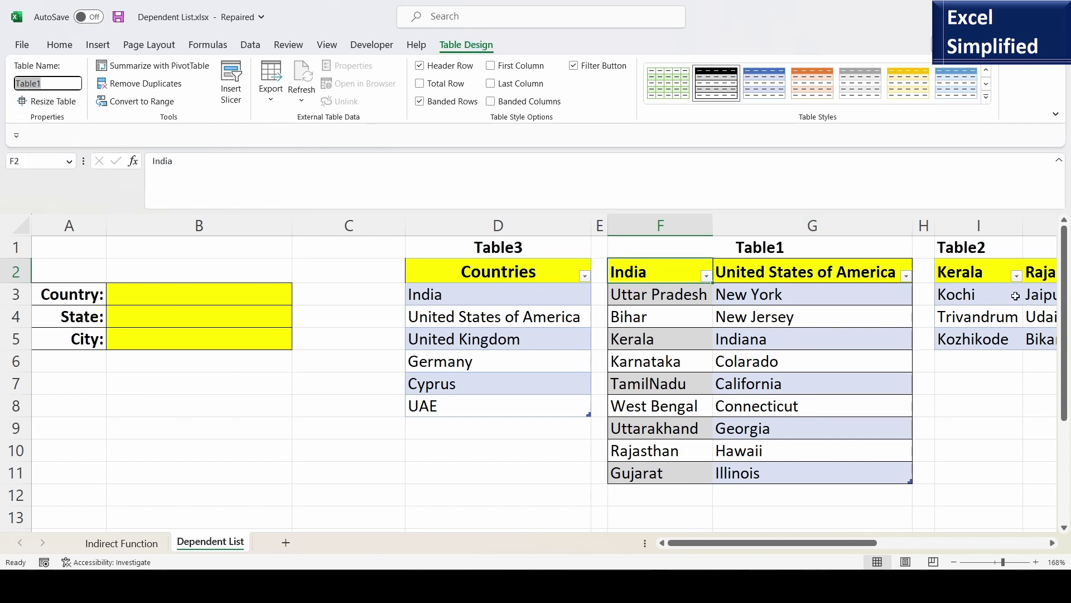
left_click_drag(858, 544, 1026, 553)
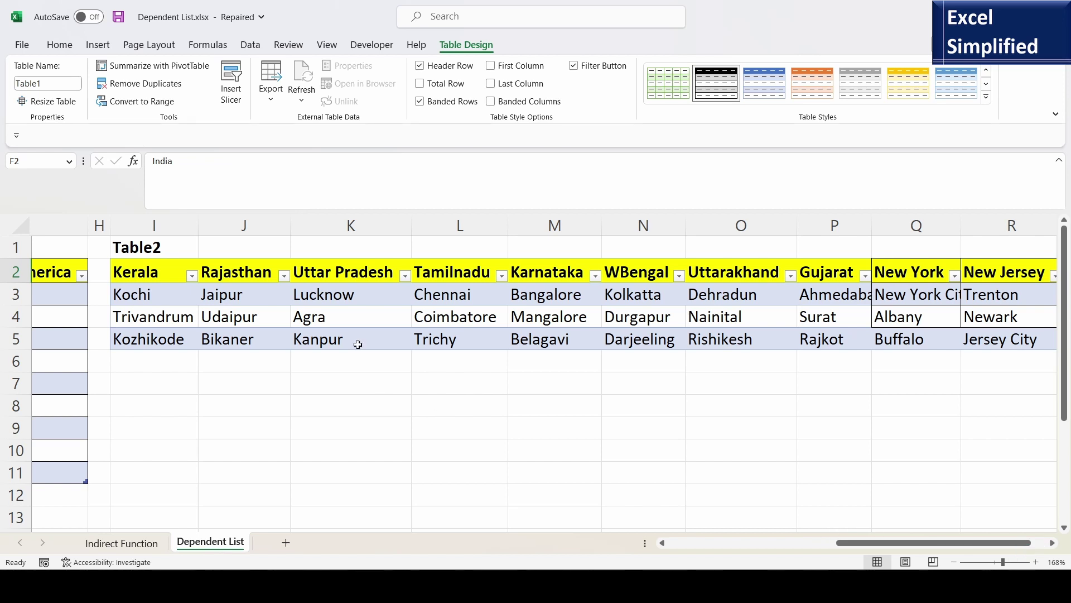
left_click(146, 277)
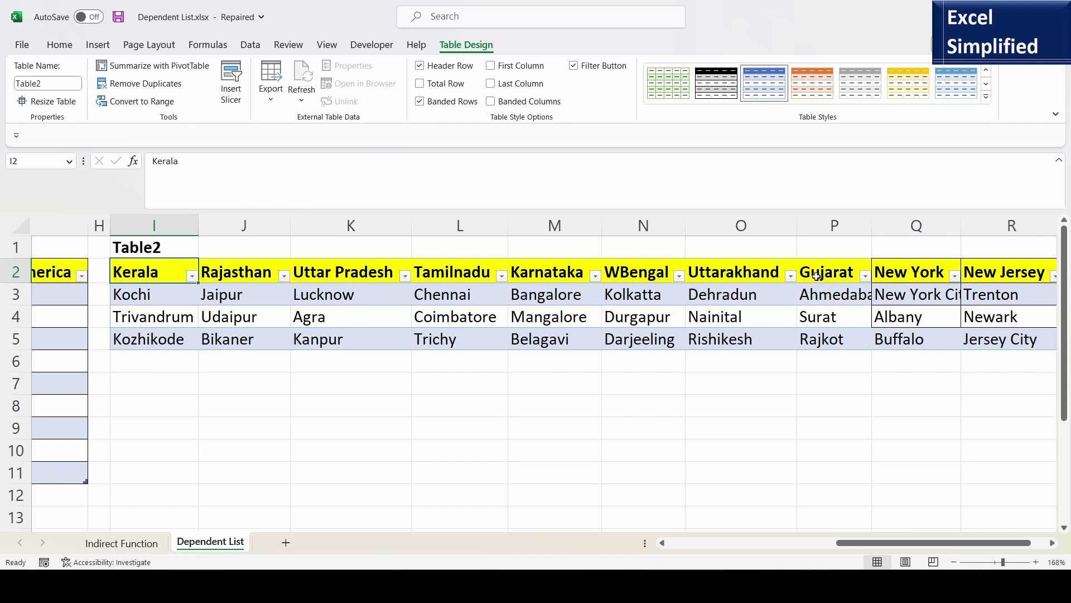
left_click(905, 273)
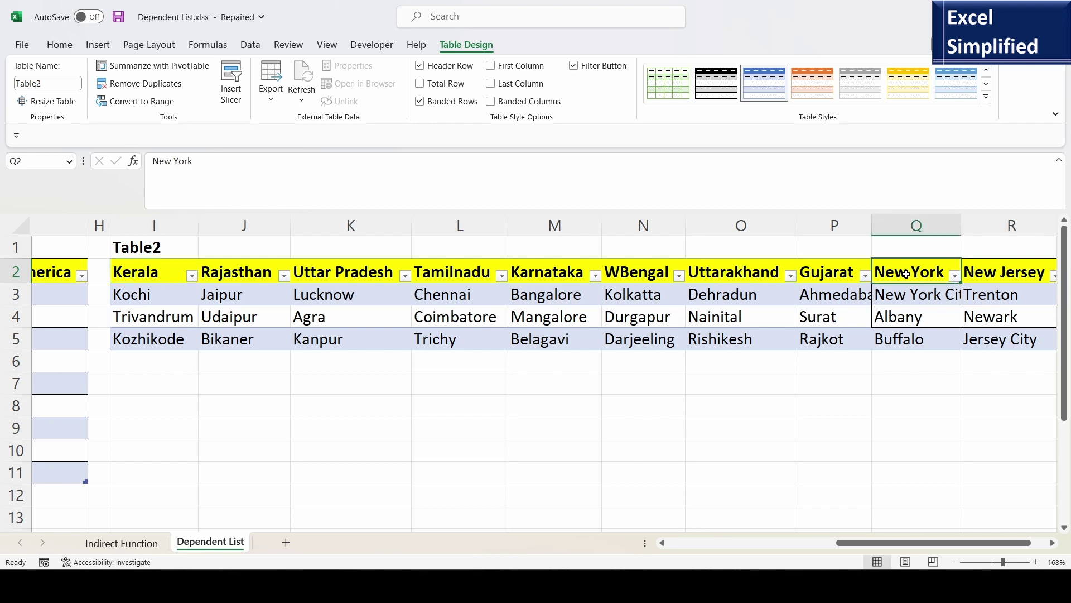
left_click(1006, 273)
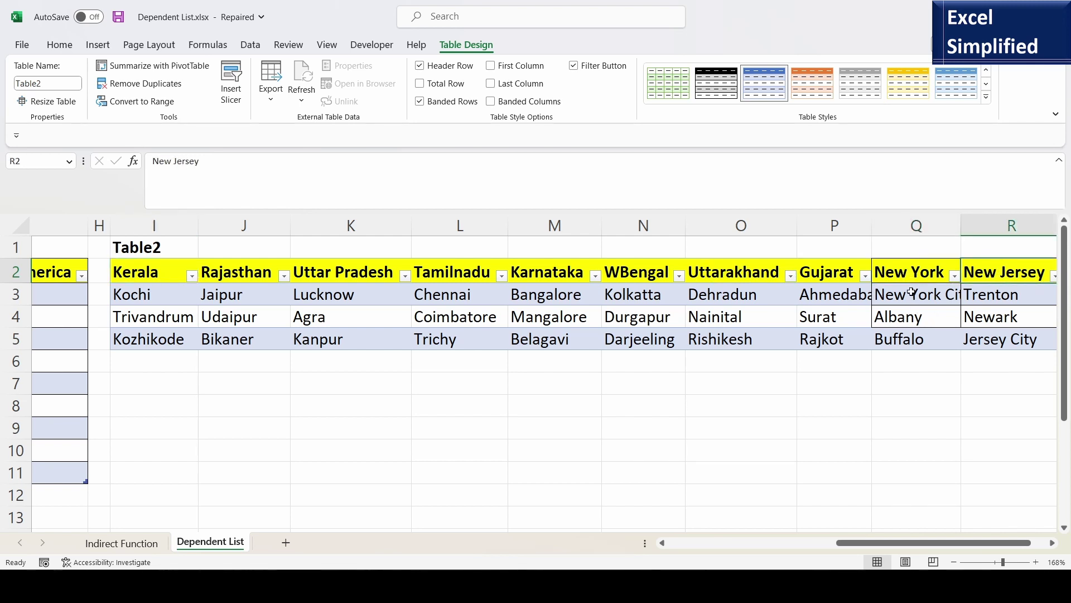
left_click_drag(911, 292, 918, 339)
left_click_drag(1004, 296, 1001, 339)
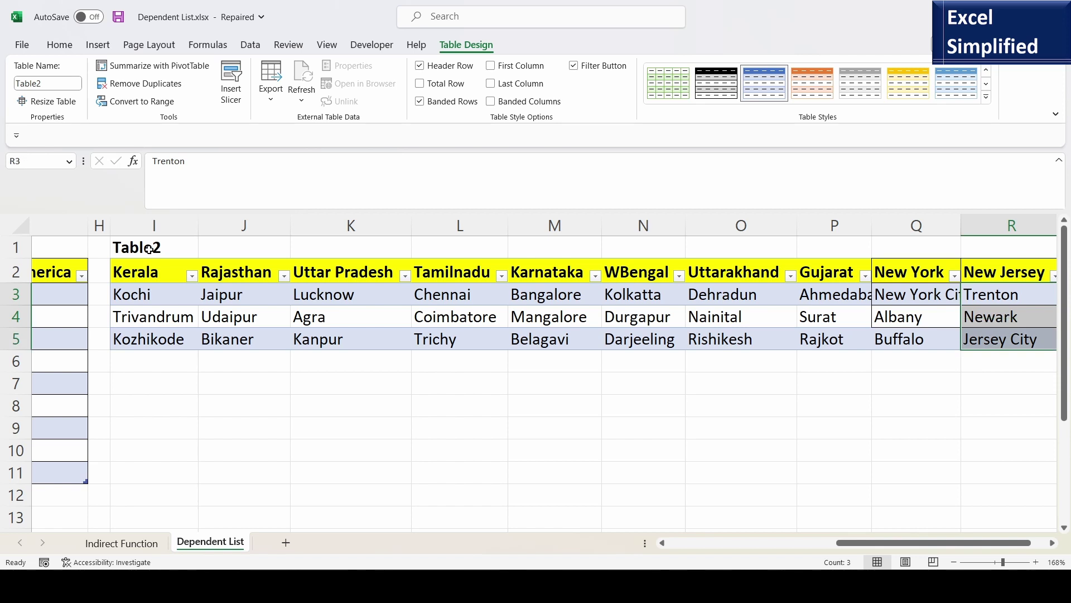
left_click(149, 249)
left_click(152, 274)
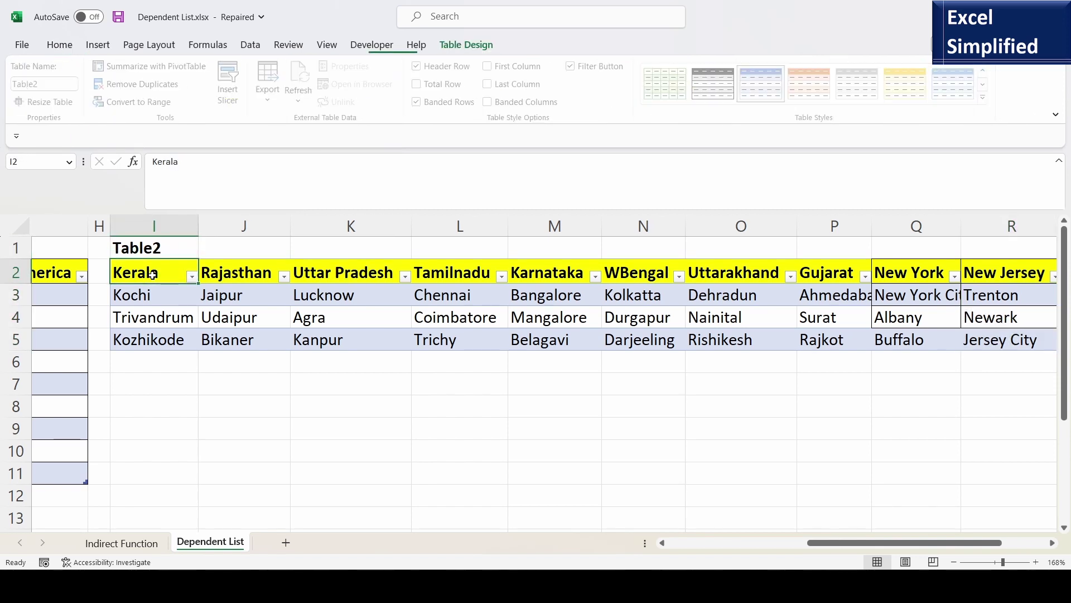
left_click(37, 85)
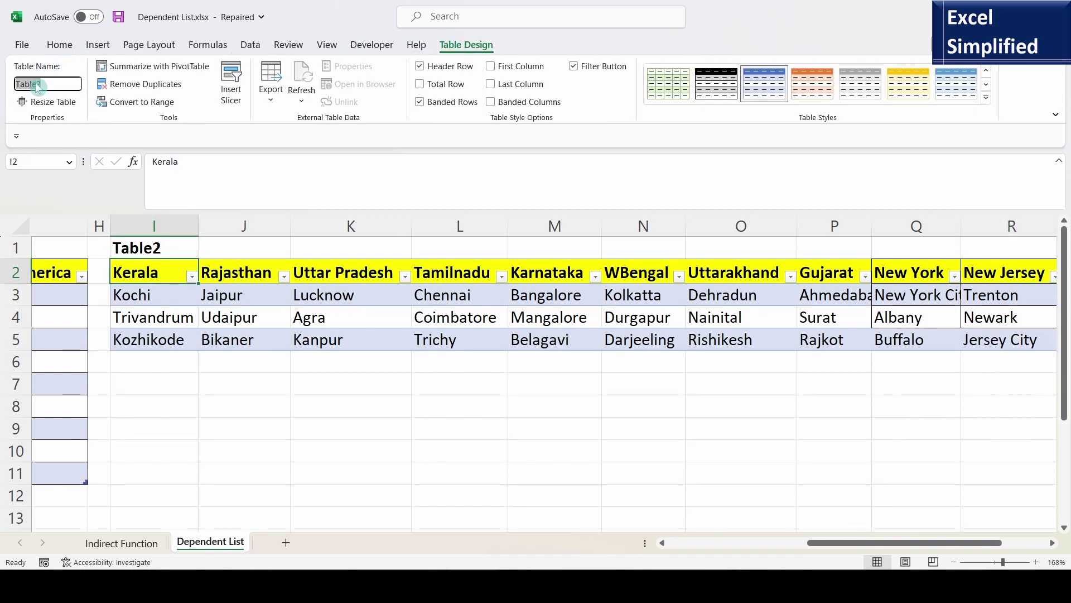
- Enter the formula =INDIRECT("Table3") in B8 of the Dependent List sheet
scroll(191, 295, "left", 5)
left_click(191, 295)
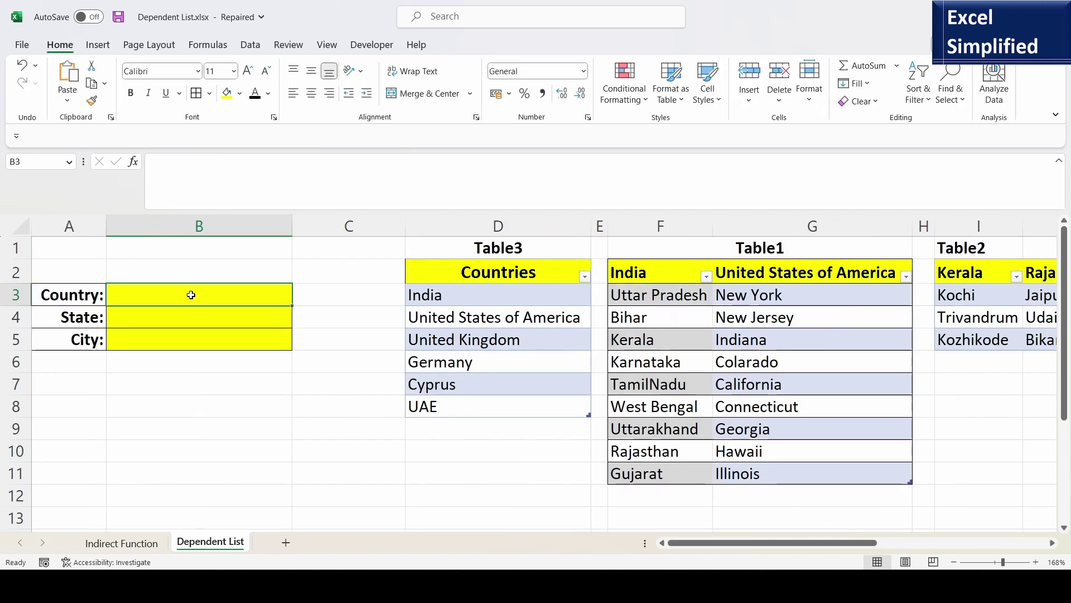
left_click(134, 406)
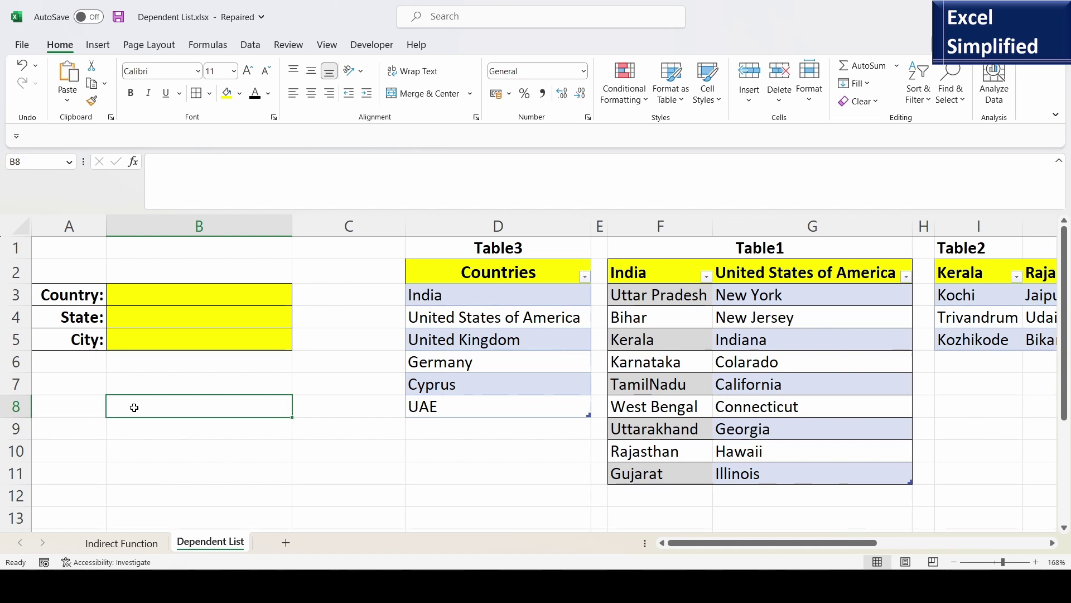
type("=INDI")
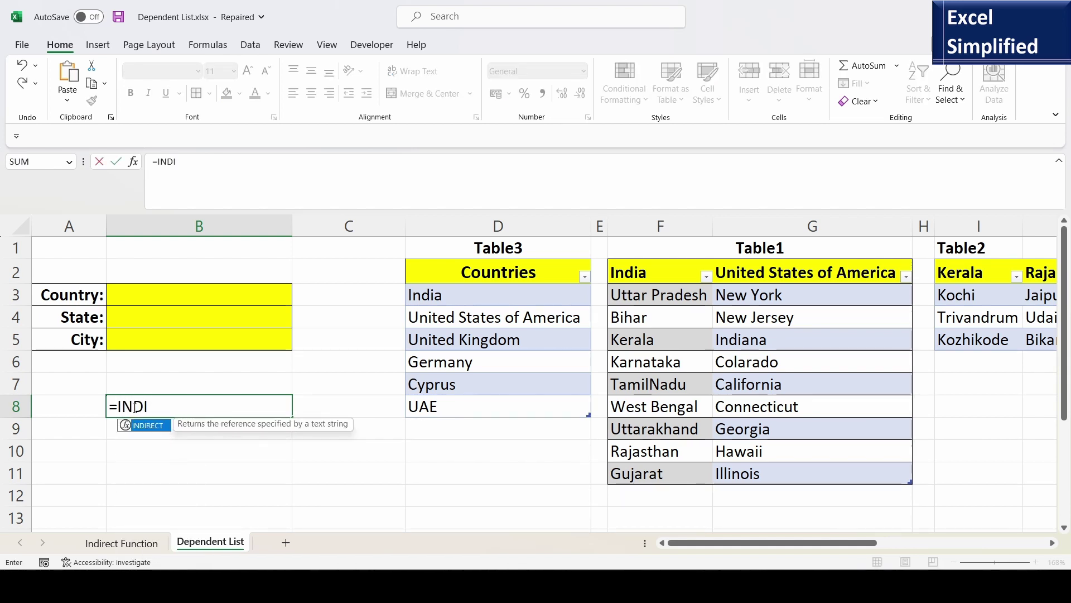
type("RECT(")
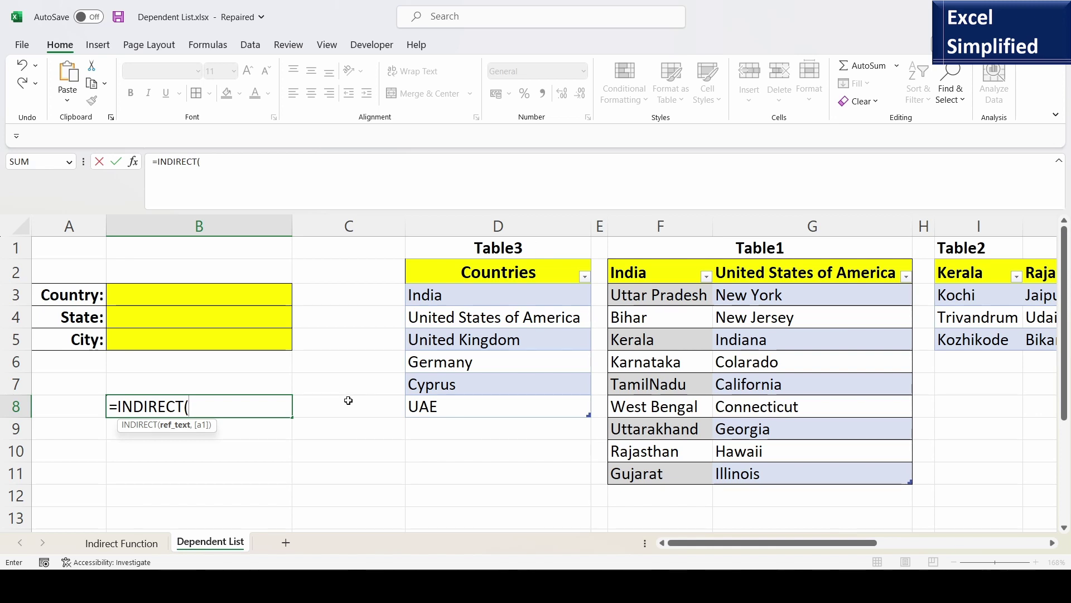
type("\"Table3\"")
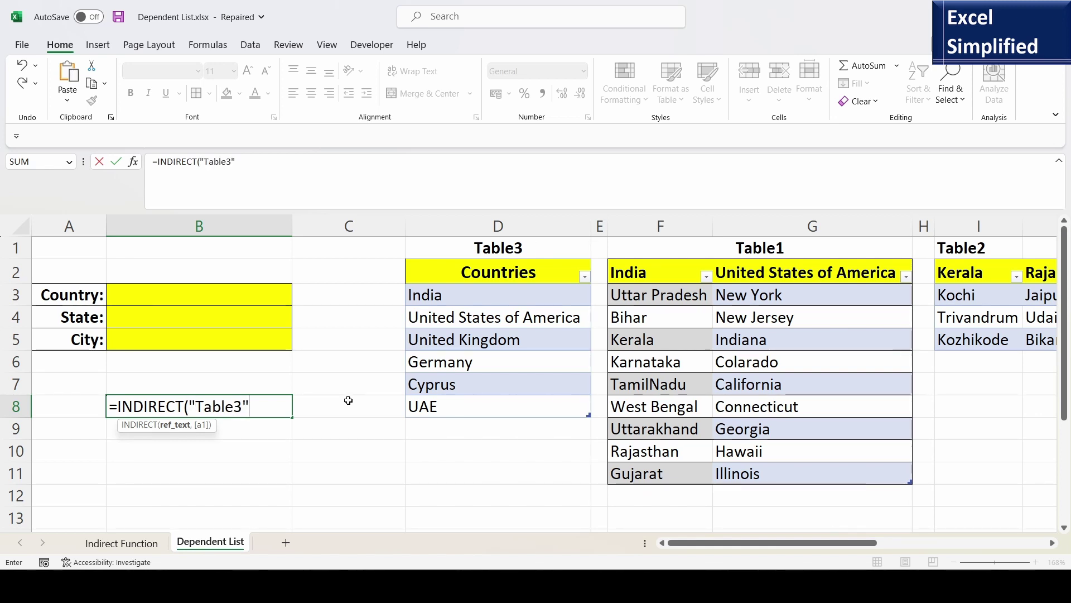
type(")")
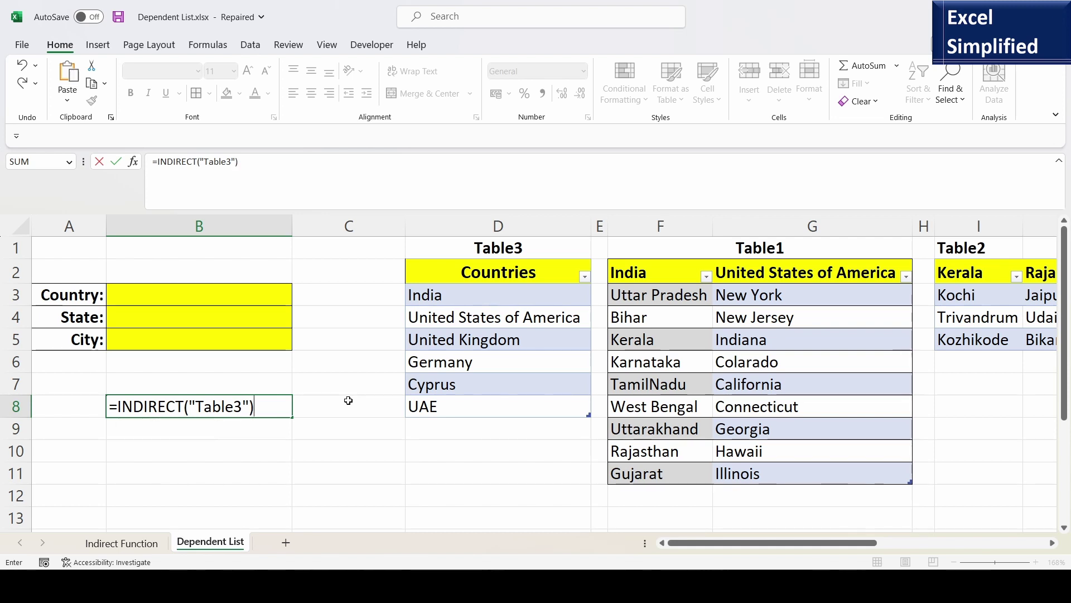
key("Return")
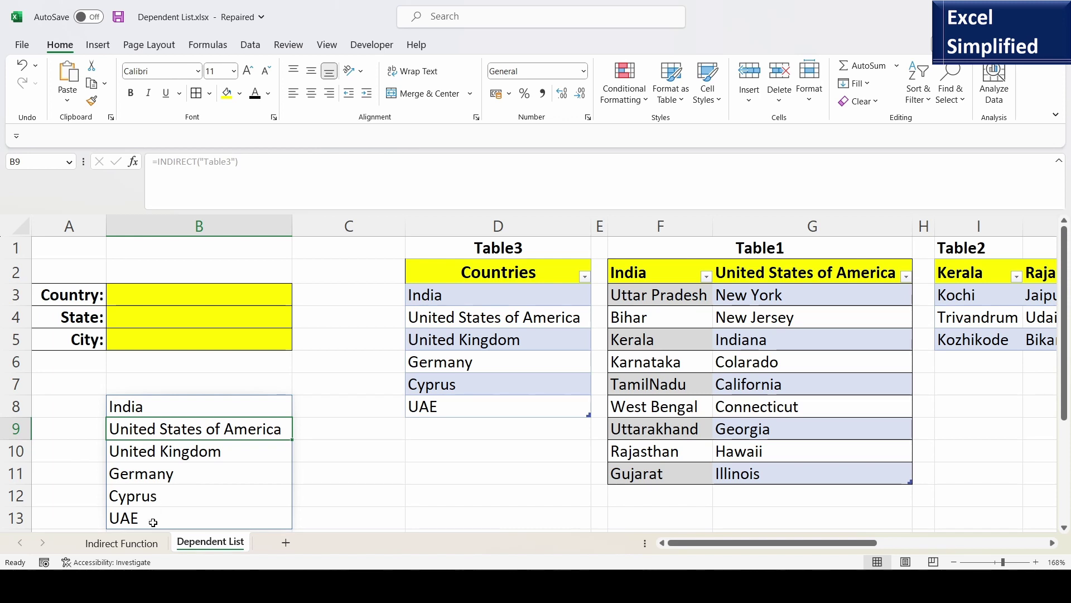
- Add Canada below UAE in the Countries table and check the end of the INDIRECT output in column B
scroll(586, 397, "down", 1)
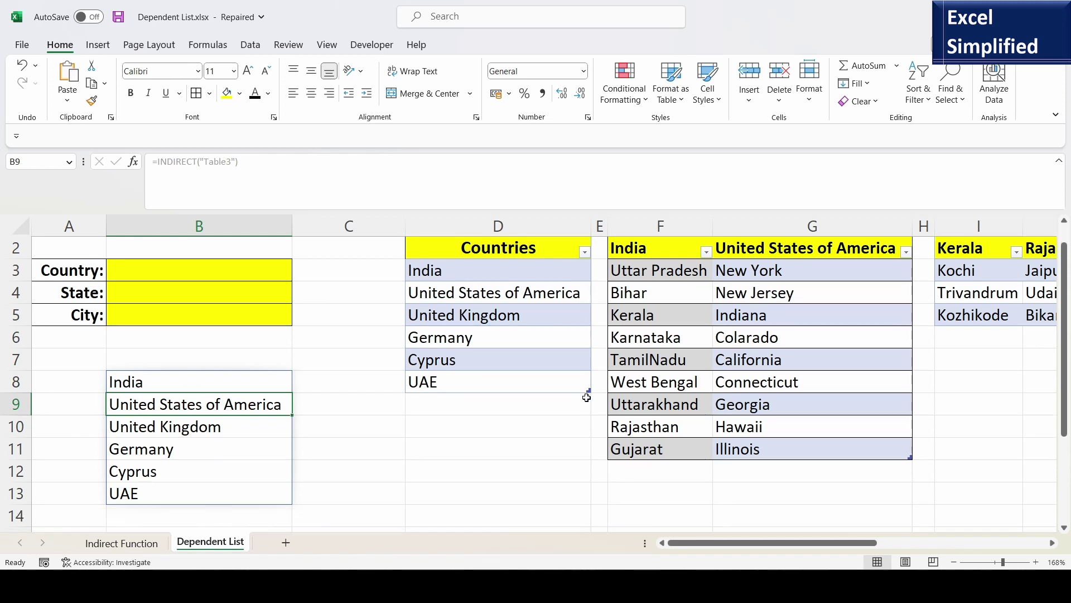
left_click(519, 403)
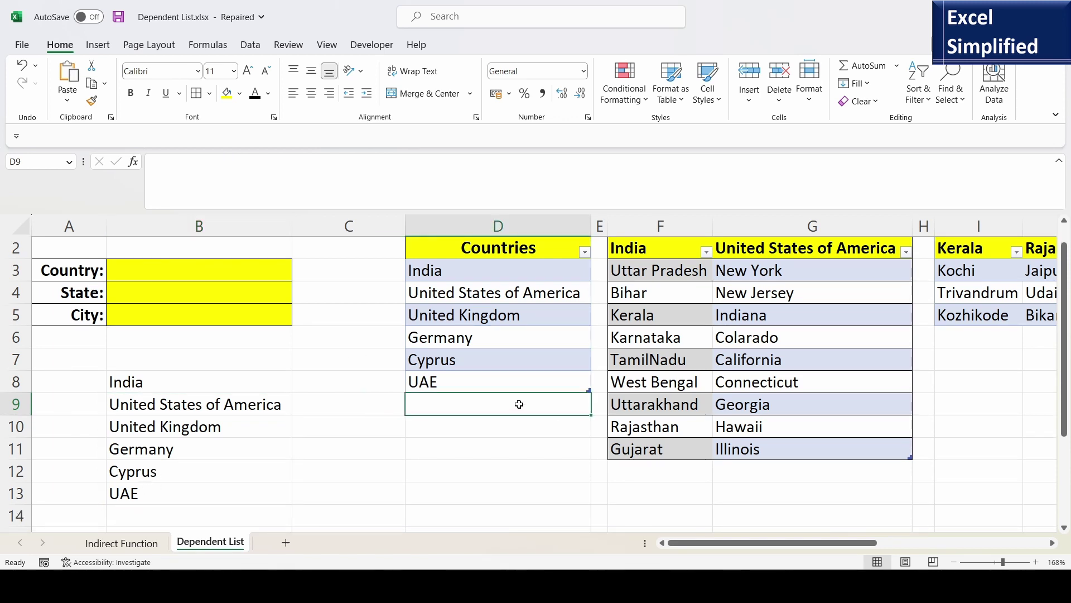
type("Canada")
key("Return")
left_click(153, 518)
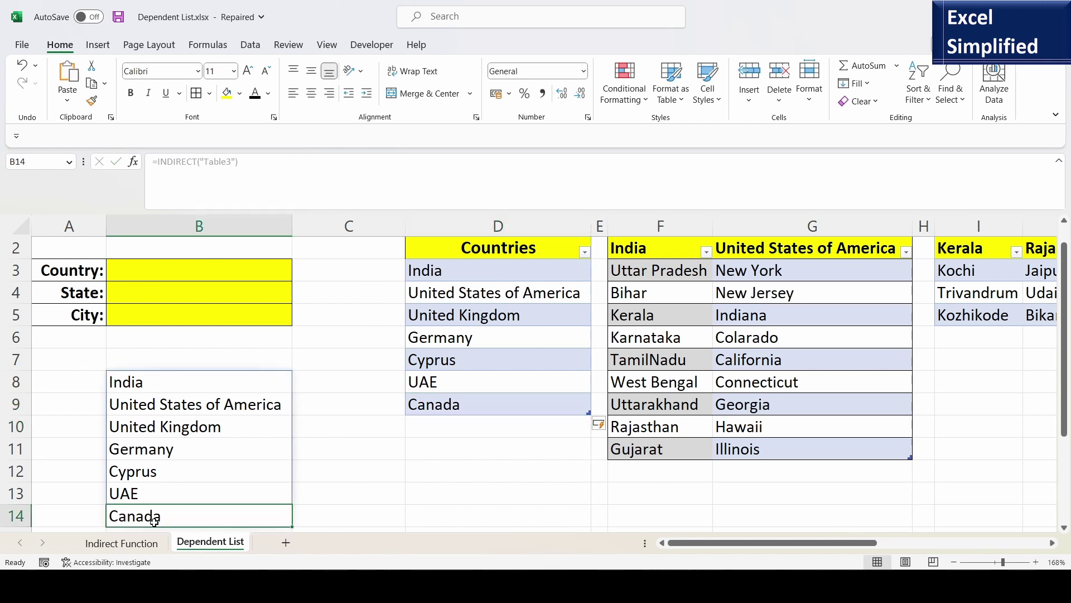
- Delete Canada from D9, resize the Countries table to end at UAE and check the formula output again
left_click(534, 408)
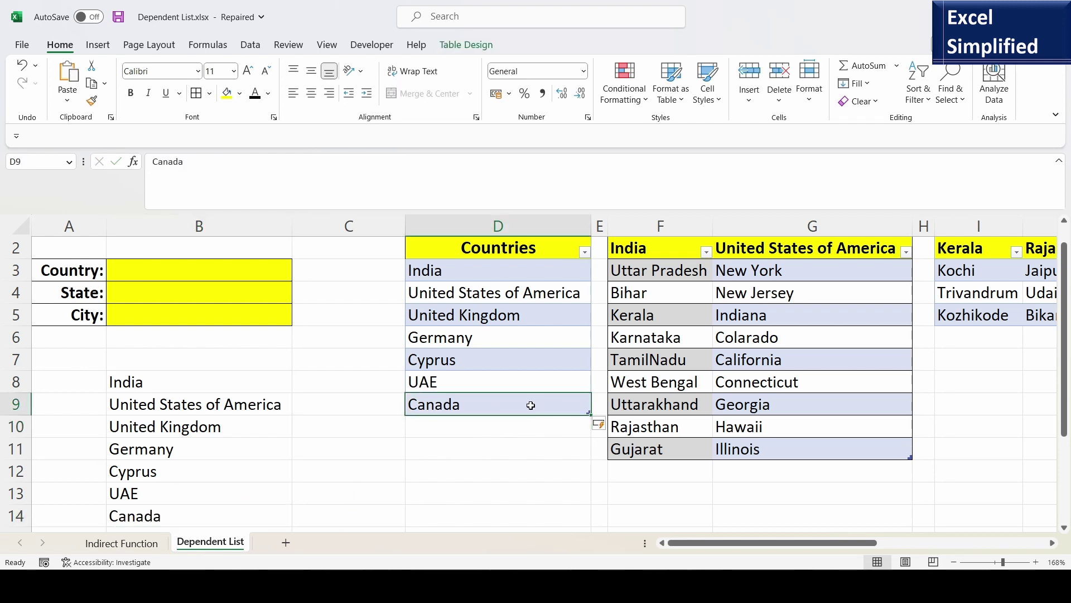
key("Delete")
left_click_drag(589, 413, 588, 396)
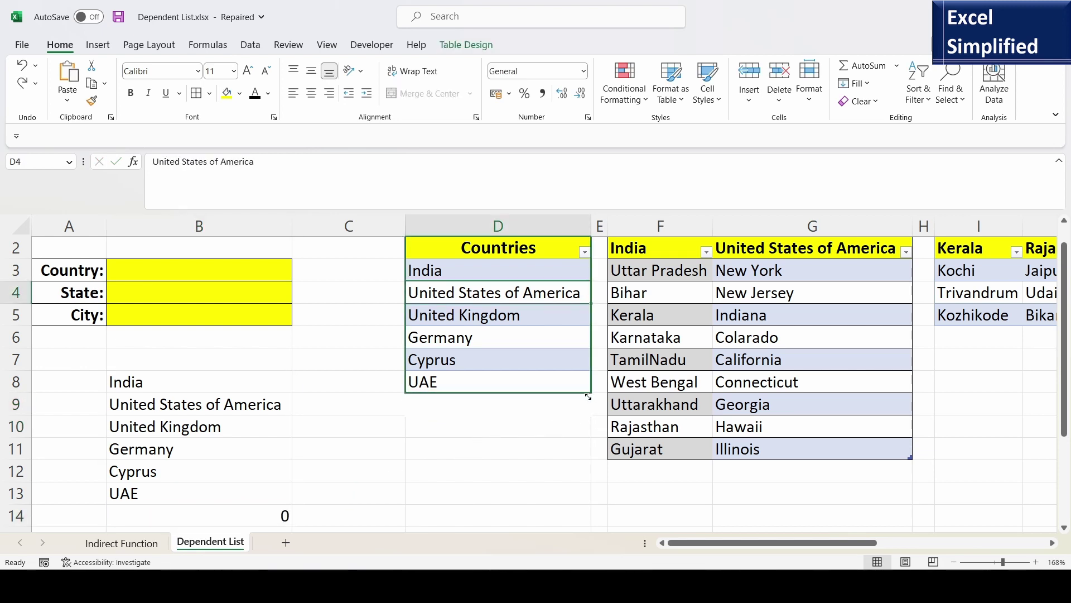
left_click(144, 515)
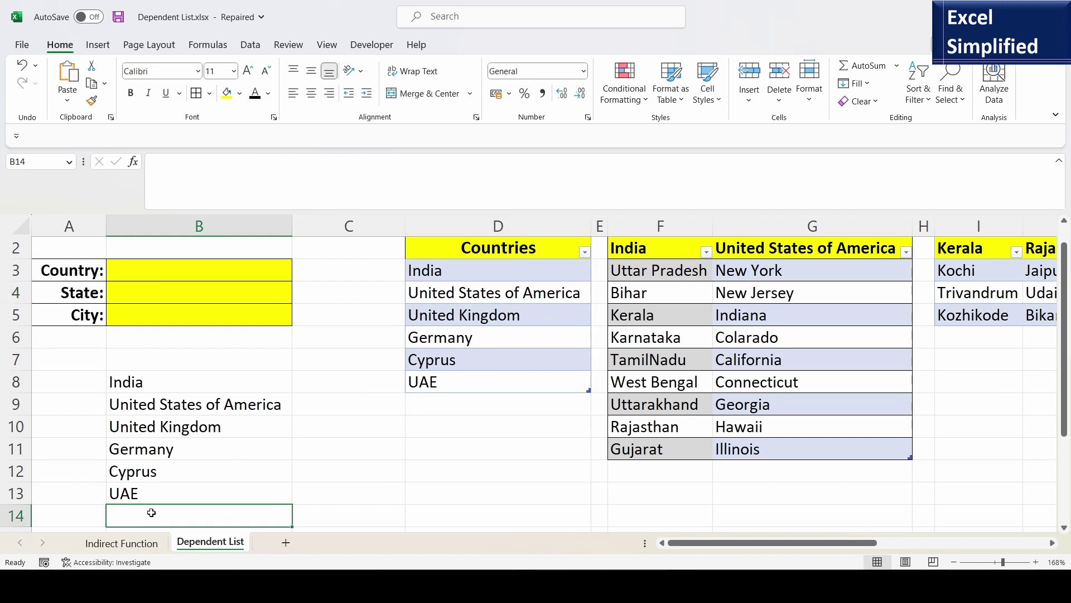
- Copy the text of the B8 formula =INDIRECT("Table3") and leave the cell unchanged
left_click(132, 386)
left_click_drag(241, 162, 142, 169)
key("ctrl+c")
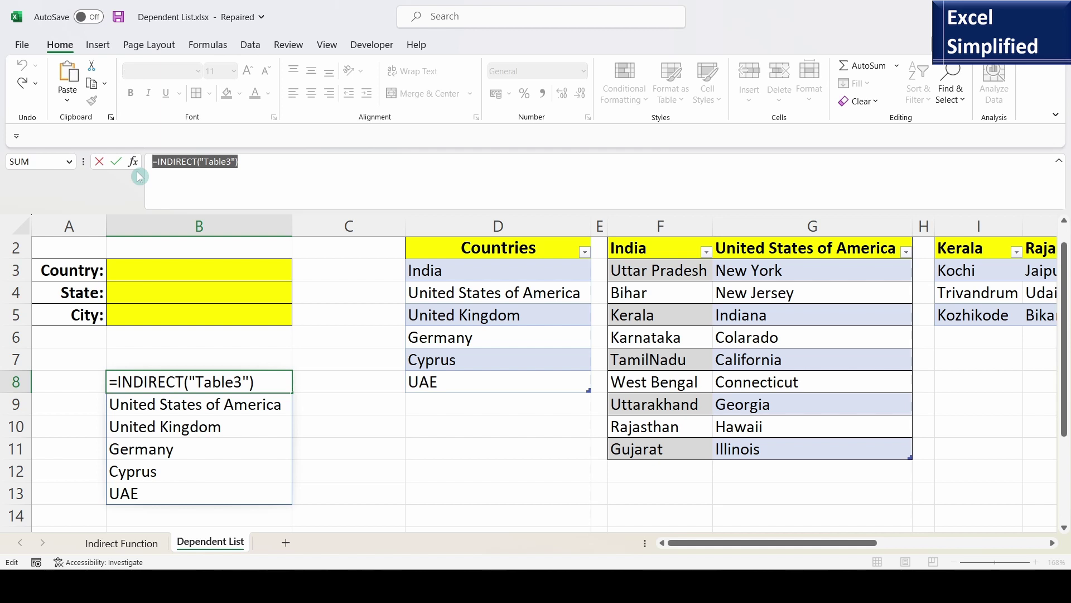
key("Escape")
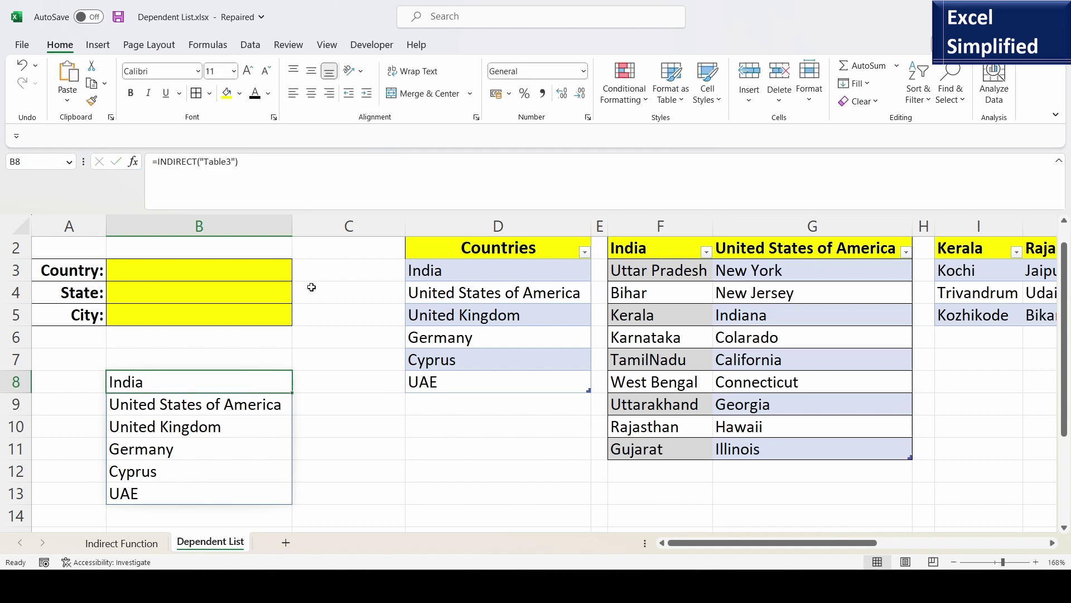
- Apply List data validation to the Country cell B3 with the copied source =INDIRECT("Table3") and view its dropdown choices
left_click(202, 272)
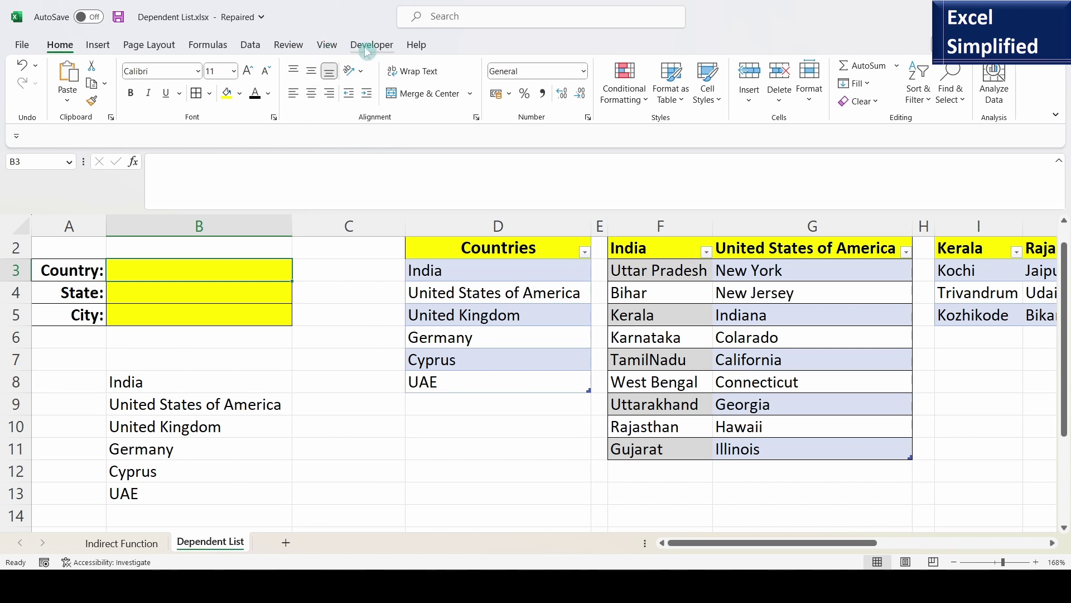
left_click(250, 45)
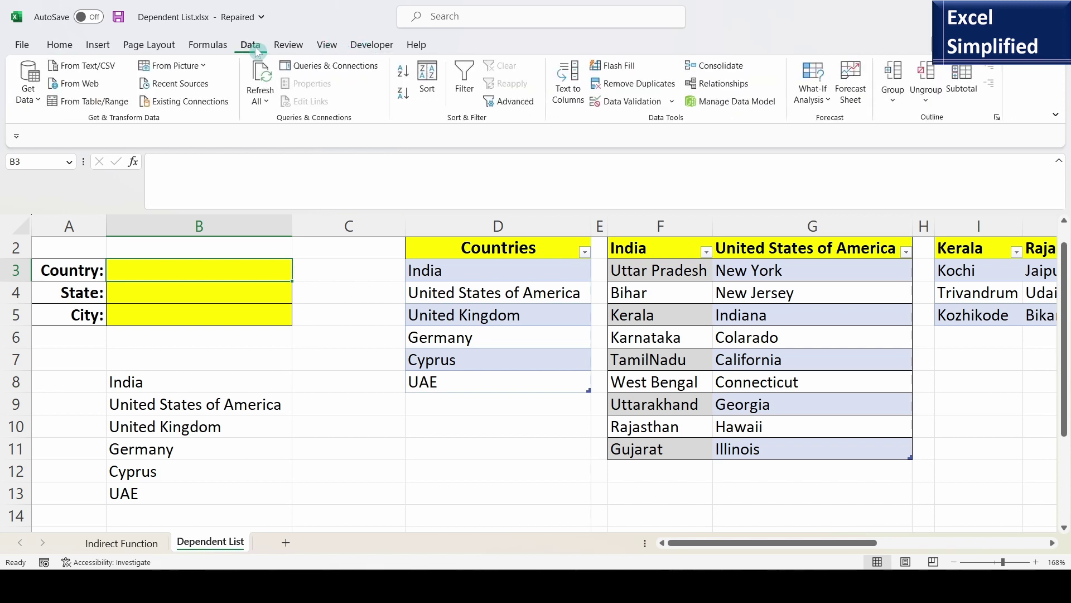
left_click(673, 101)
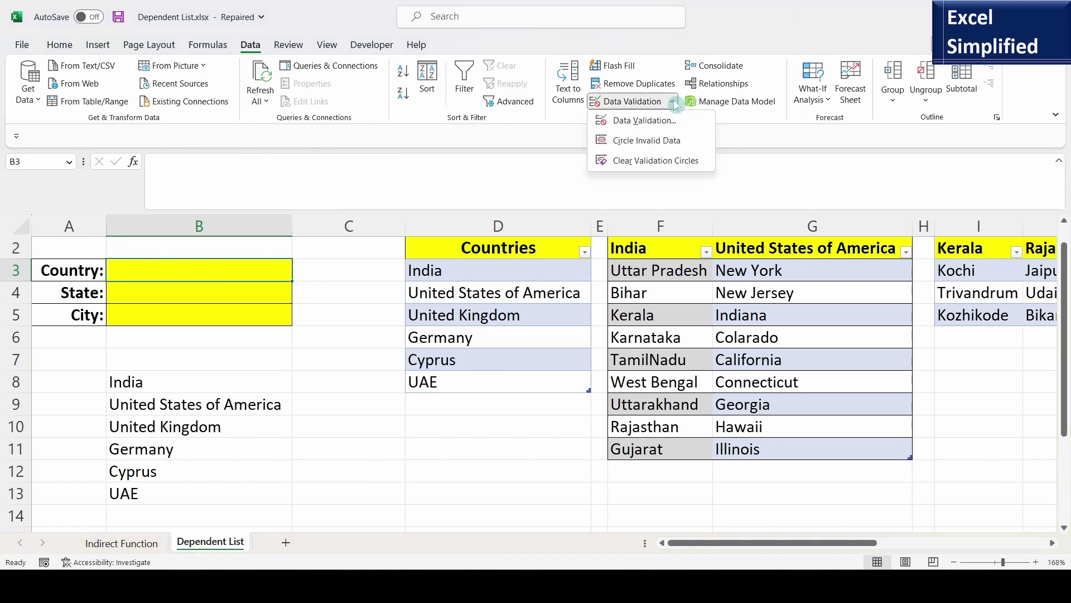
left_click(671, 120)
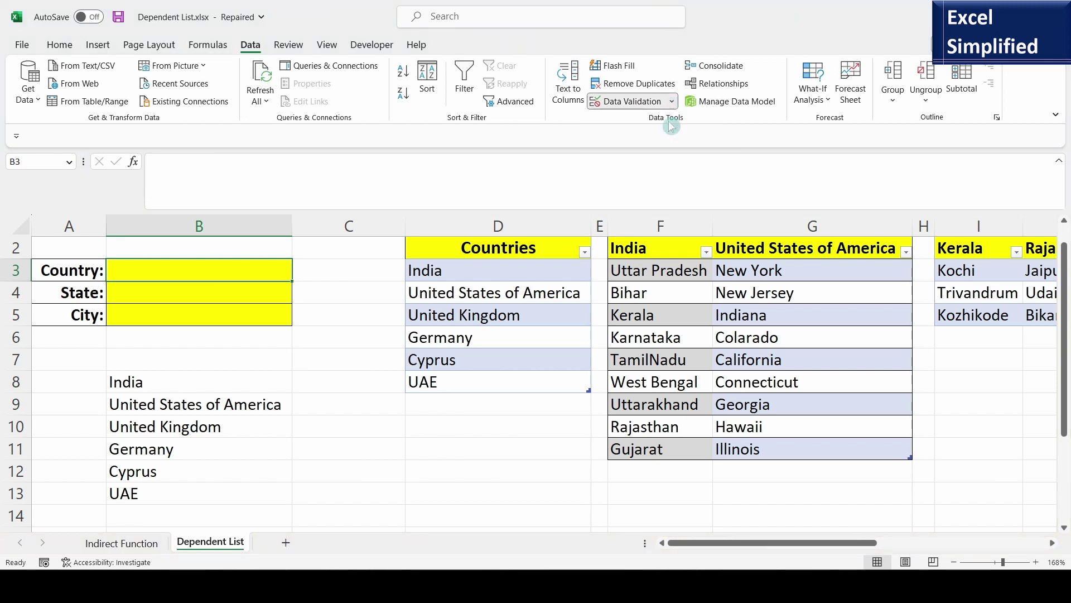
left_click(651, 391)
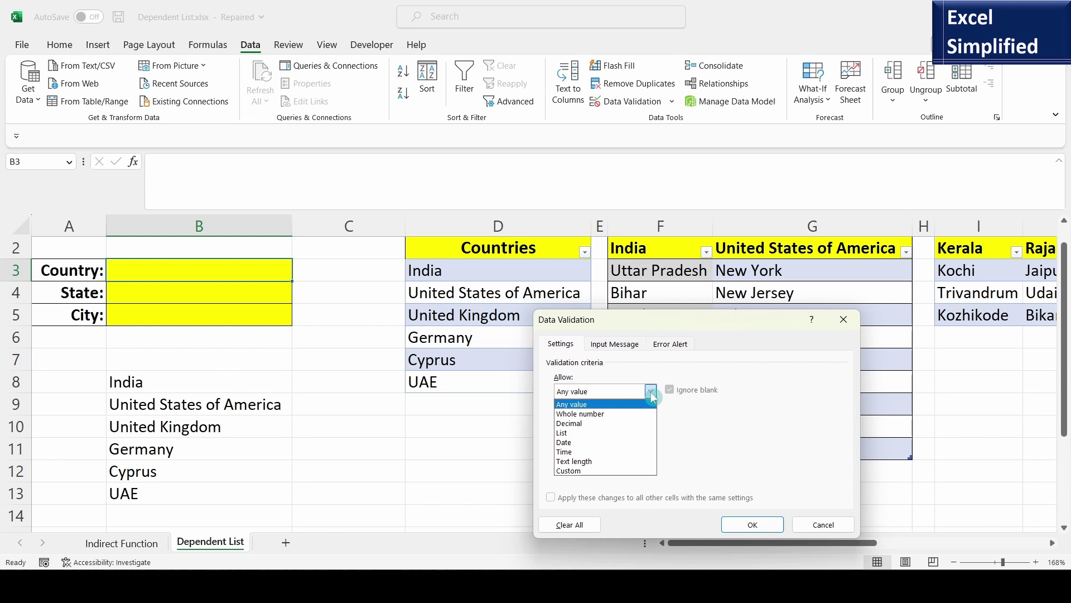
left_click(593, 434)
left_click(578, 450)
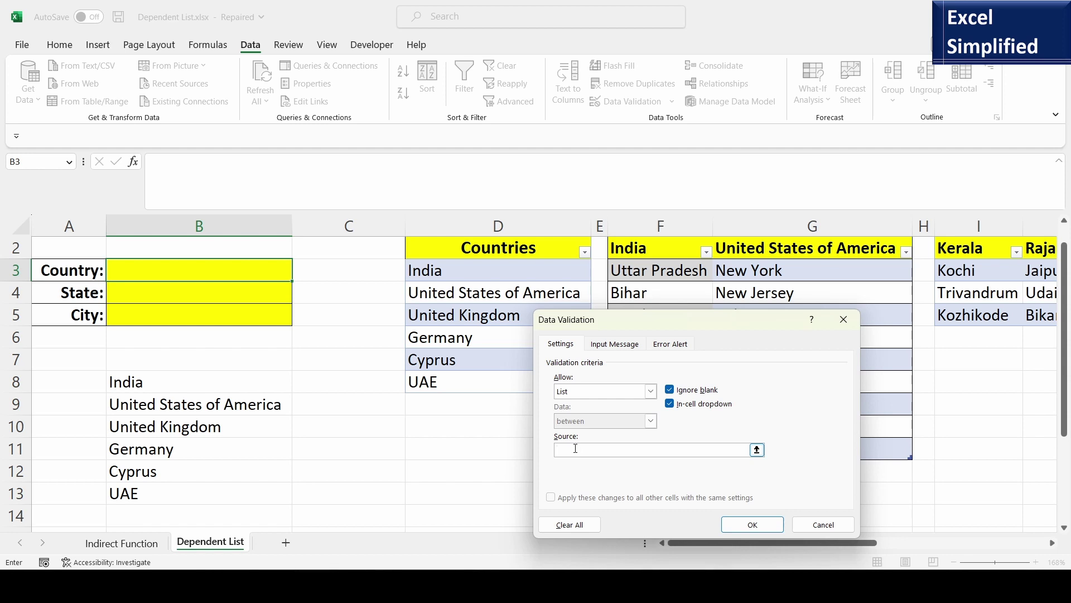
key("ctrl+v")
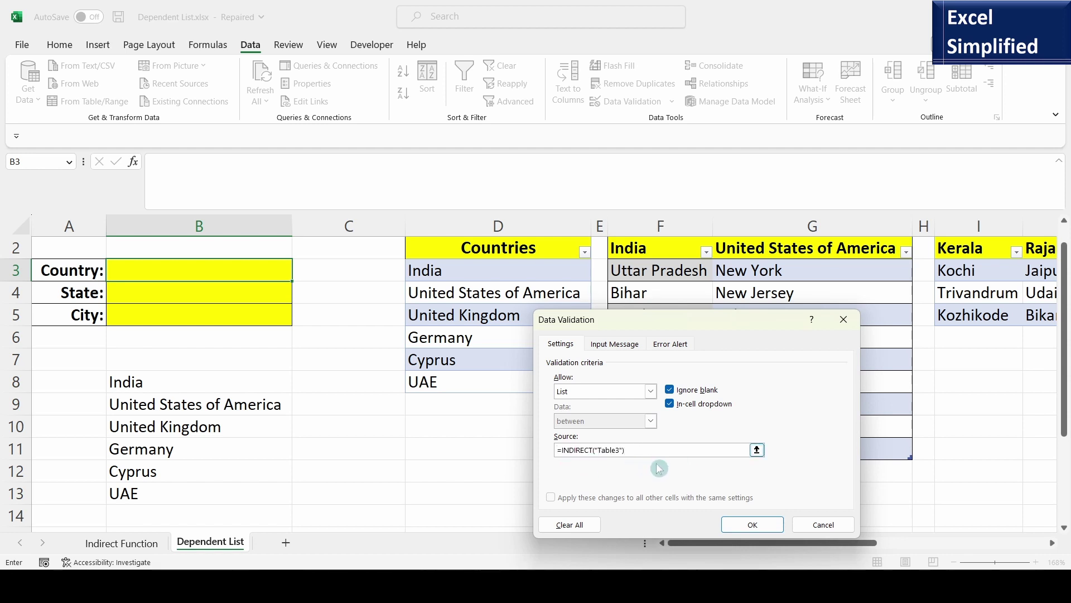
left_click(754, 529)
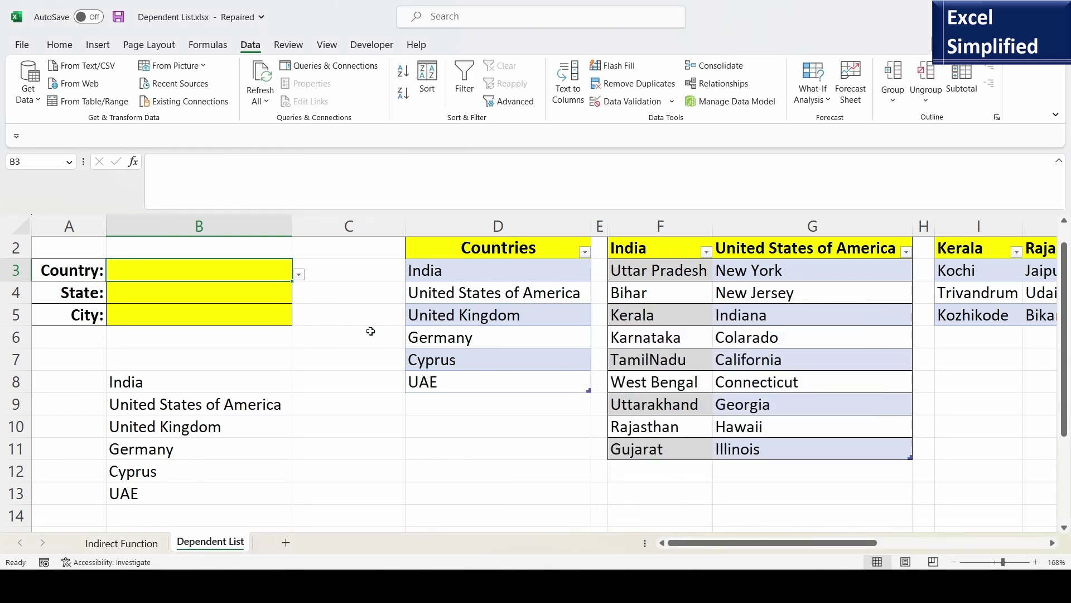
left_click(299, 274)
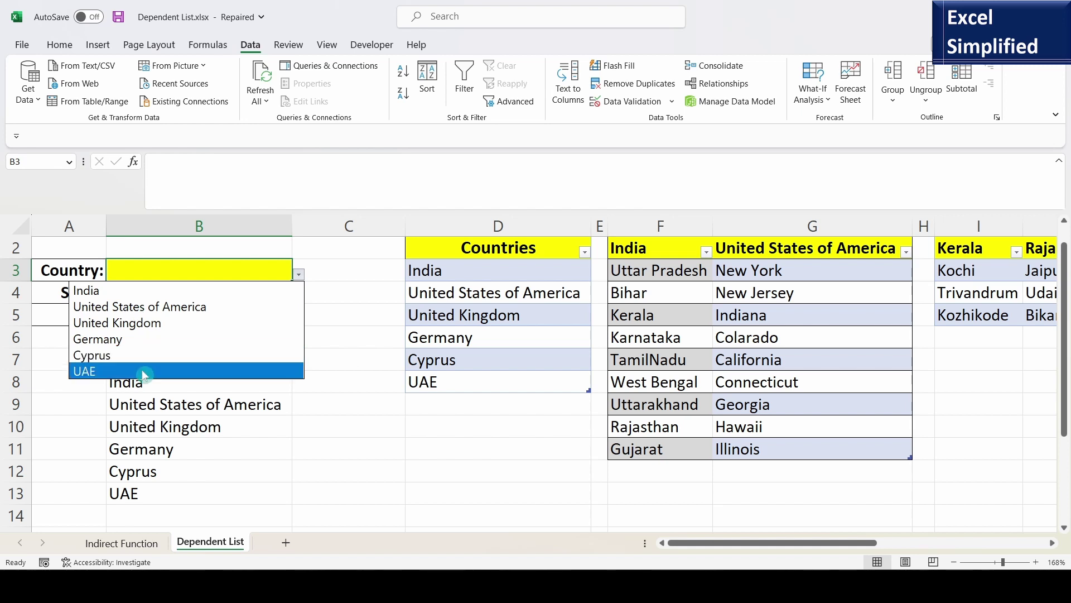
left_click(487, 386)
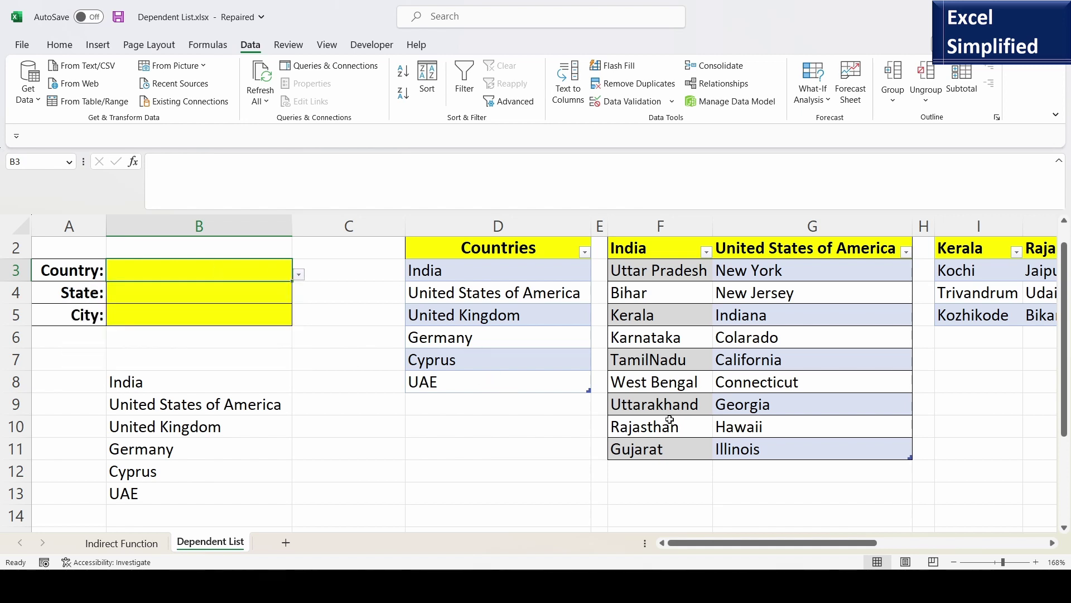
- Add Canada to the Countries table in D9 and check the Country dropdown in B3 for it
left_click(550, 404)
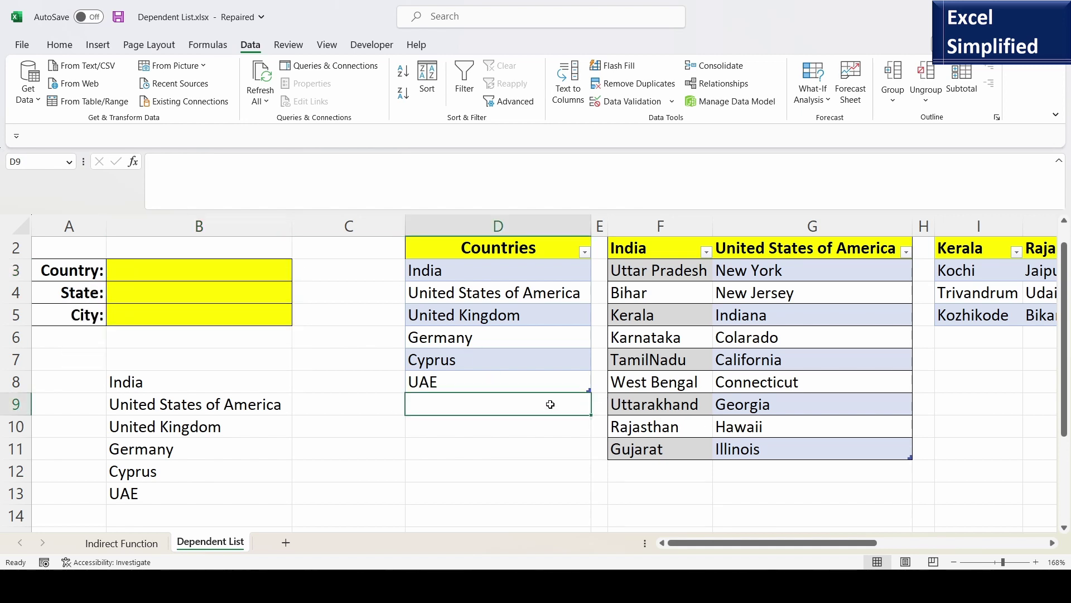
type("Canada")
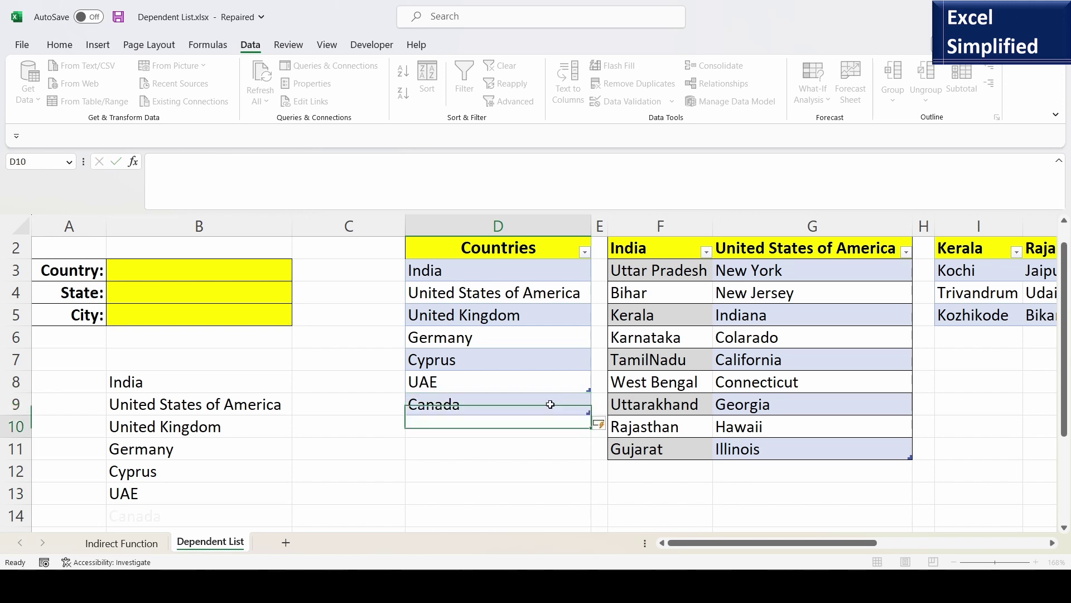
key("Return")
left_click(275, 273)
left_click(299, 275)
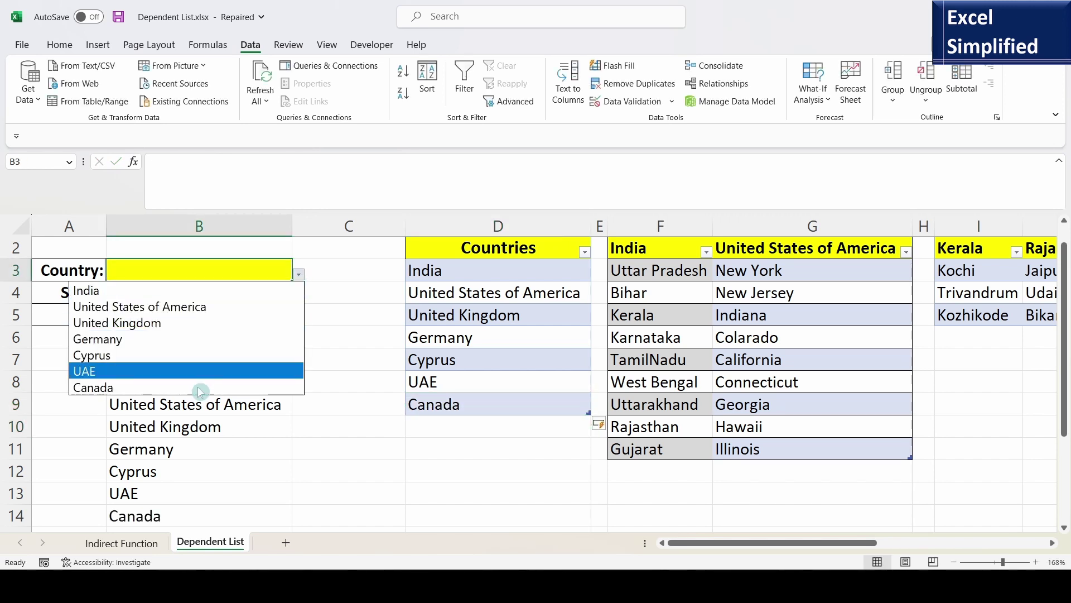
key("Escape")
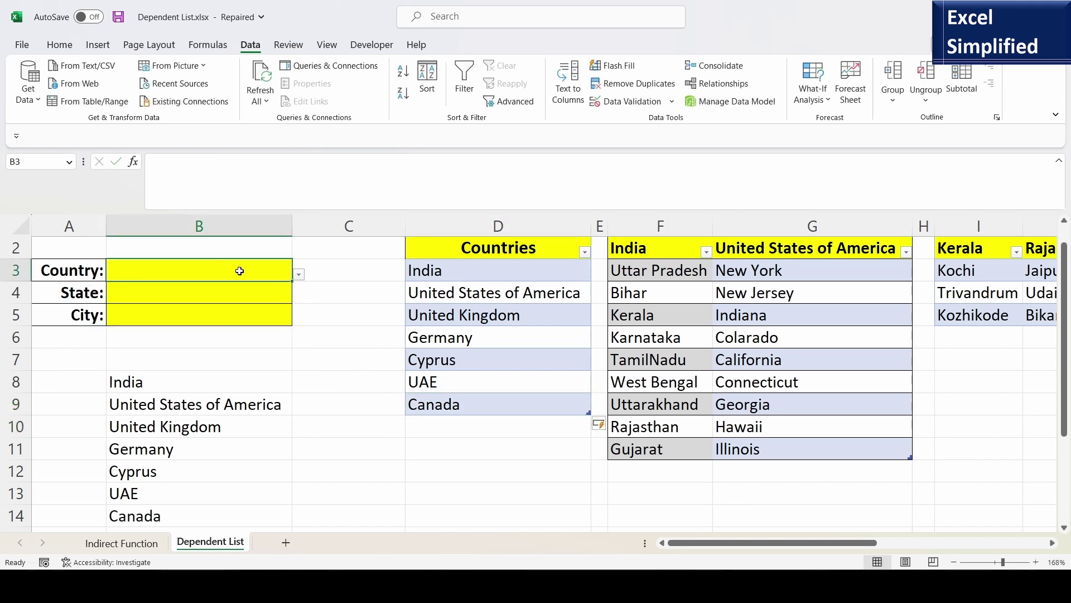
- Clear the test formula from B8 and choose India from the Country dropdown in B3
left_click(148, 384)
key("Delete")
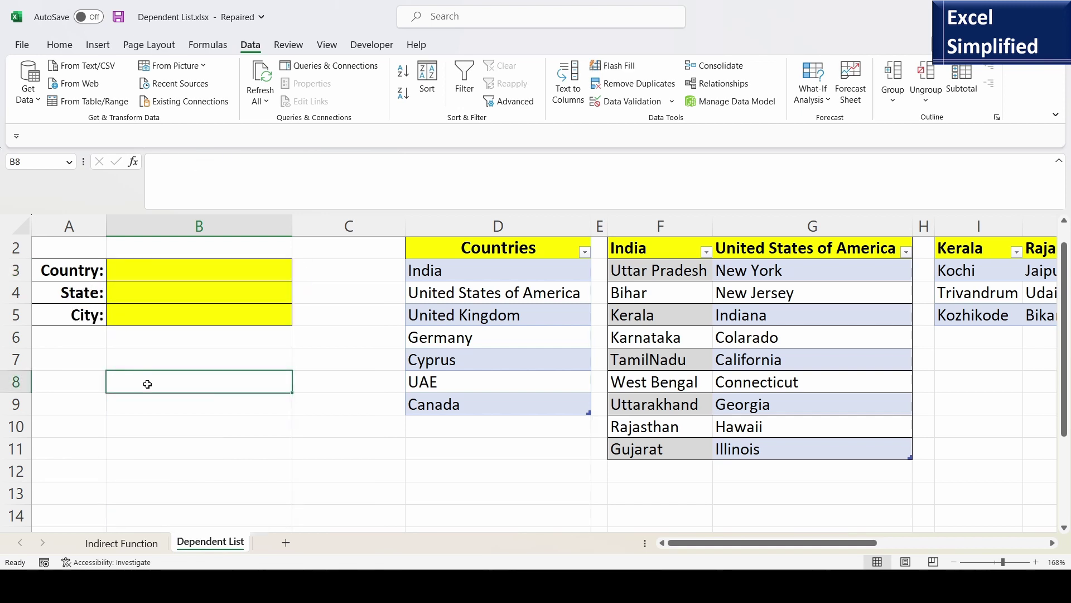
left_click(229, 273)
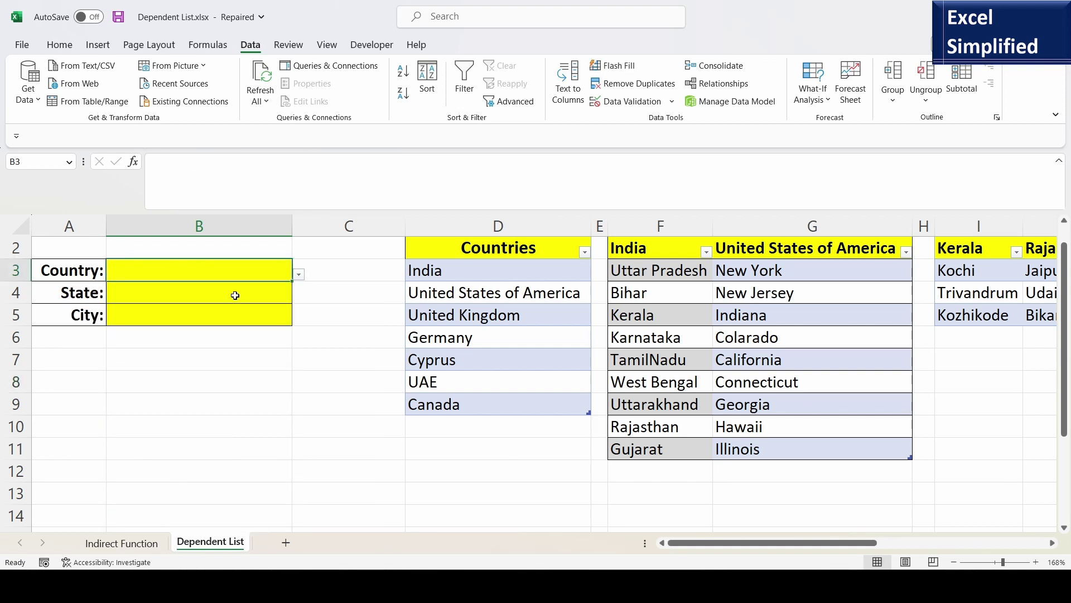
key("alt+Down")
left_click(199, 290)
left_click(147, 295)
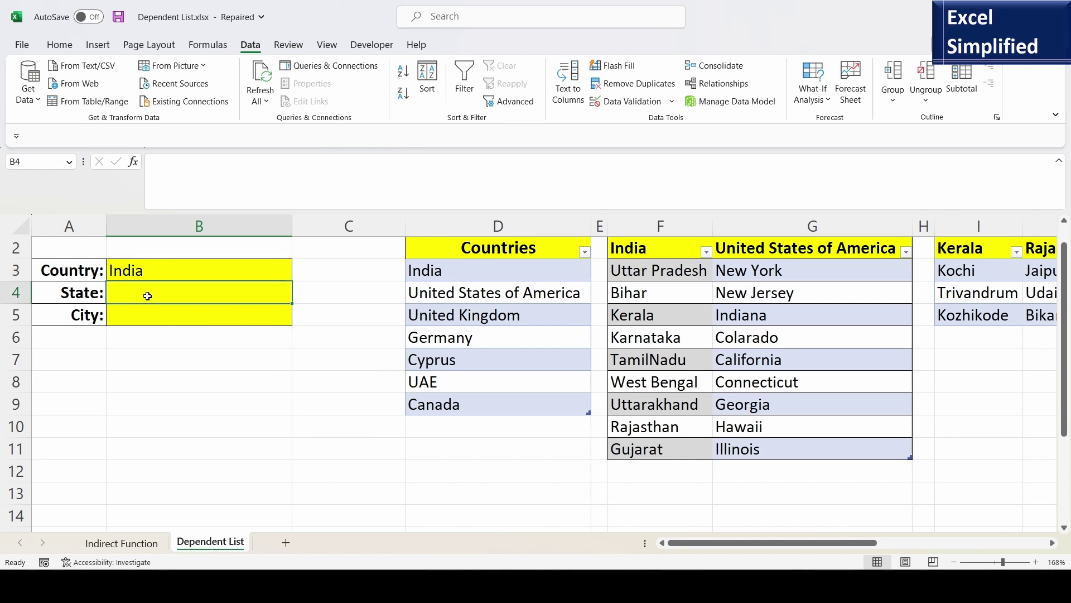
- Enter the test formula =INDIRECT("Table1[" & $B$3 & "]") in B8 with an absolute reference to the Country cell
left_click(151, 381)
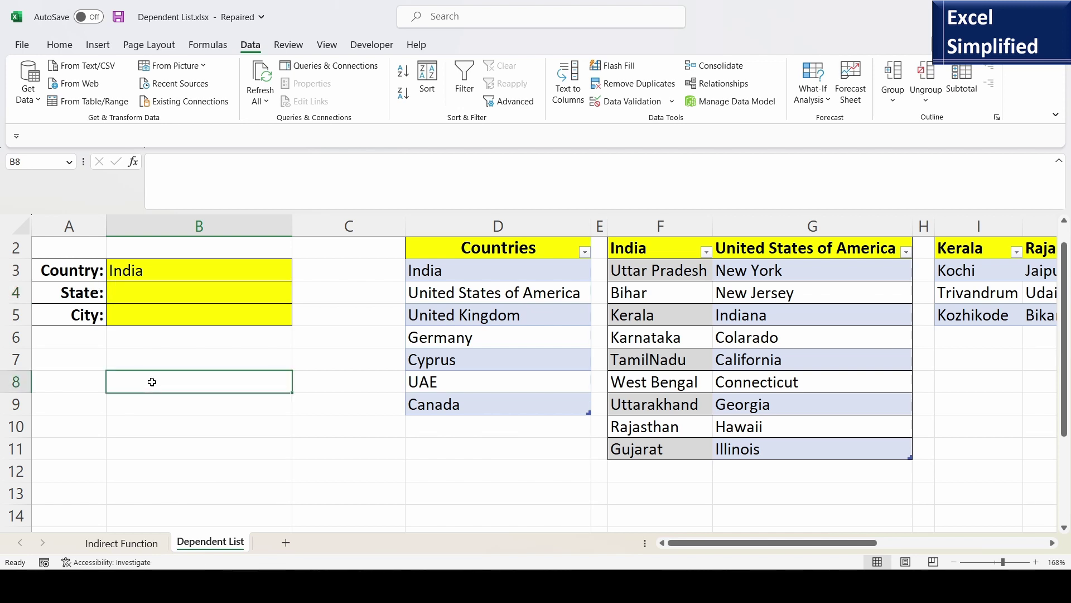
type("=INDI")
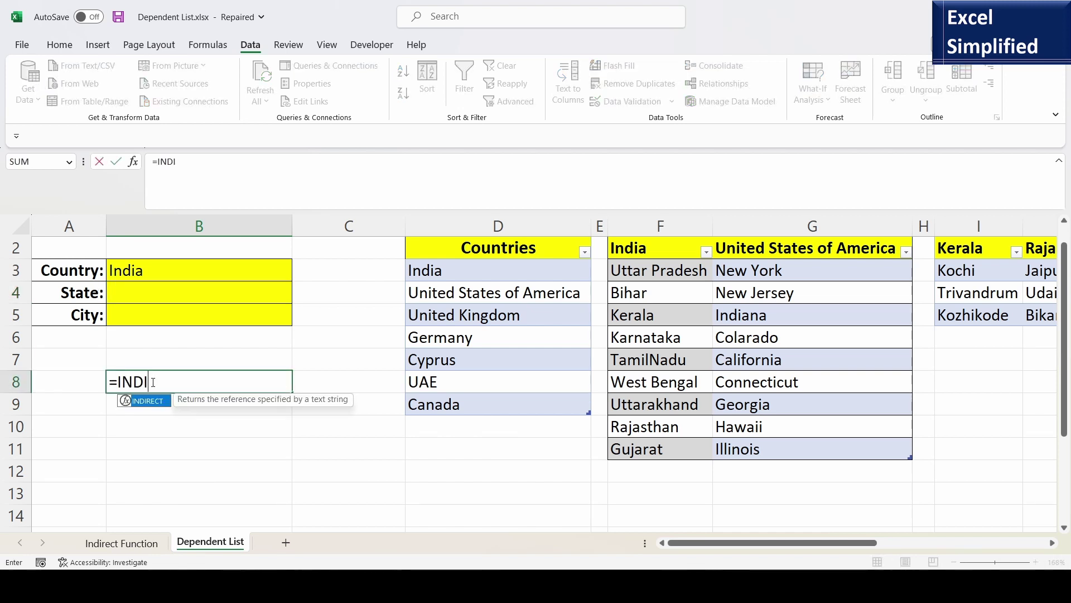
key("Tab")
scroll(147, 377, "up", 1)
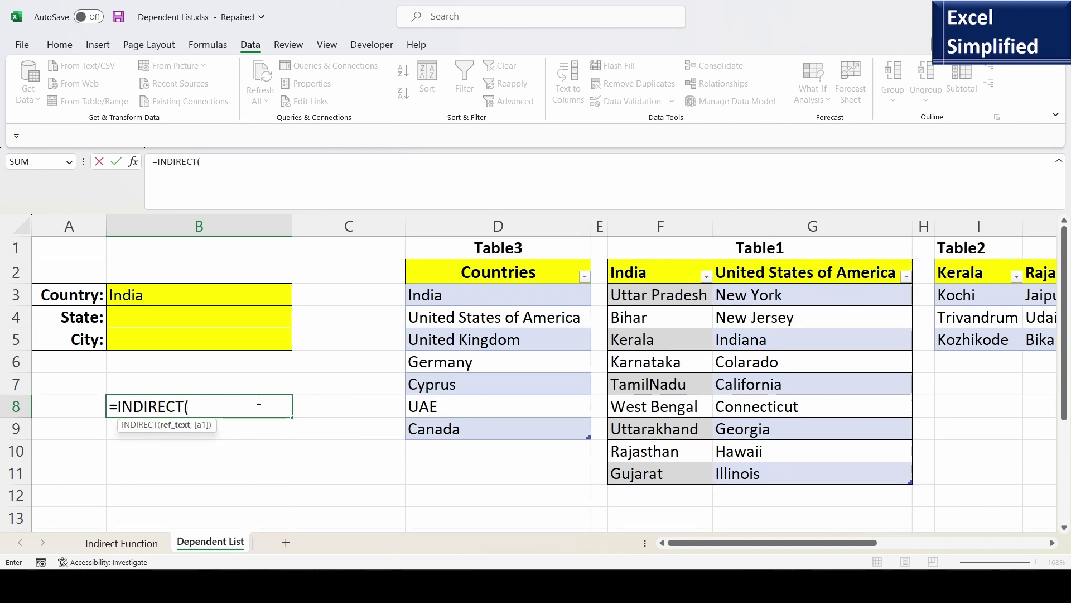
type("\"")
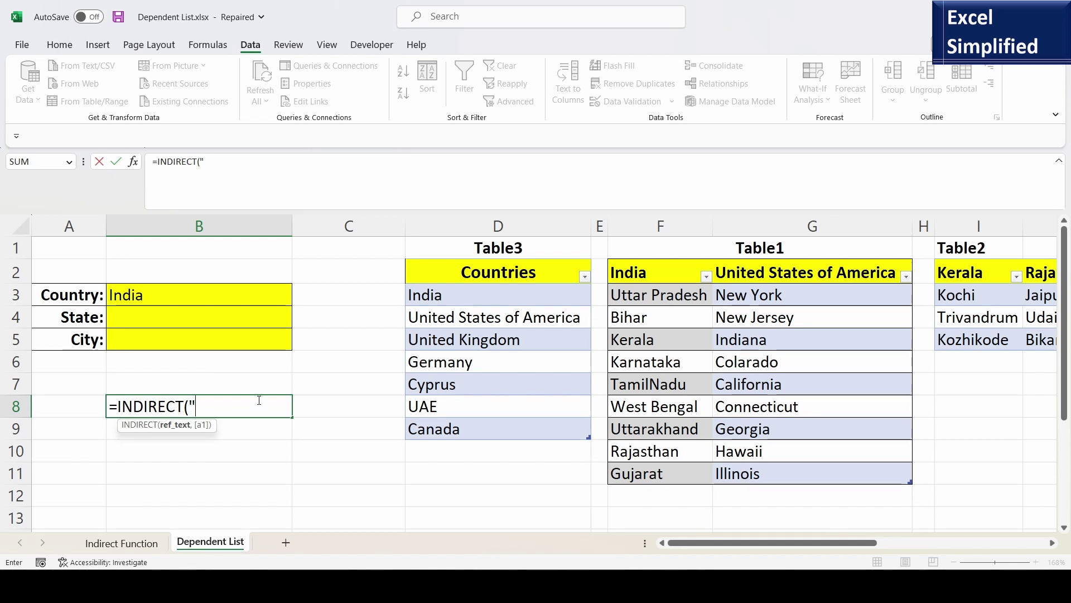
type("Table1[")
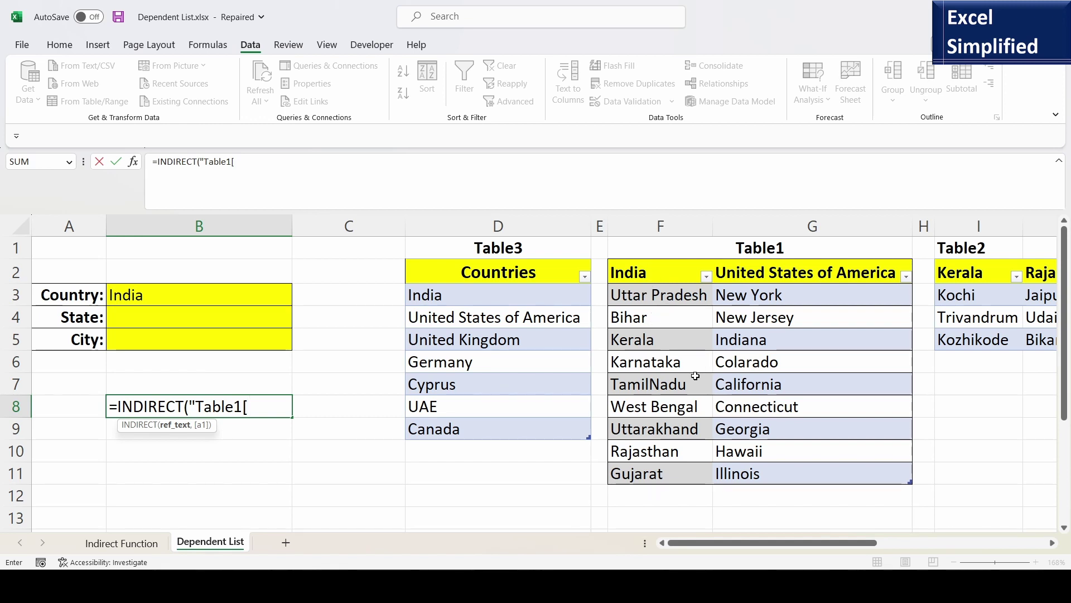
left_click(260, 404)
type("\"")
type("&")
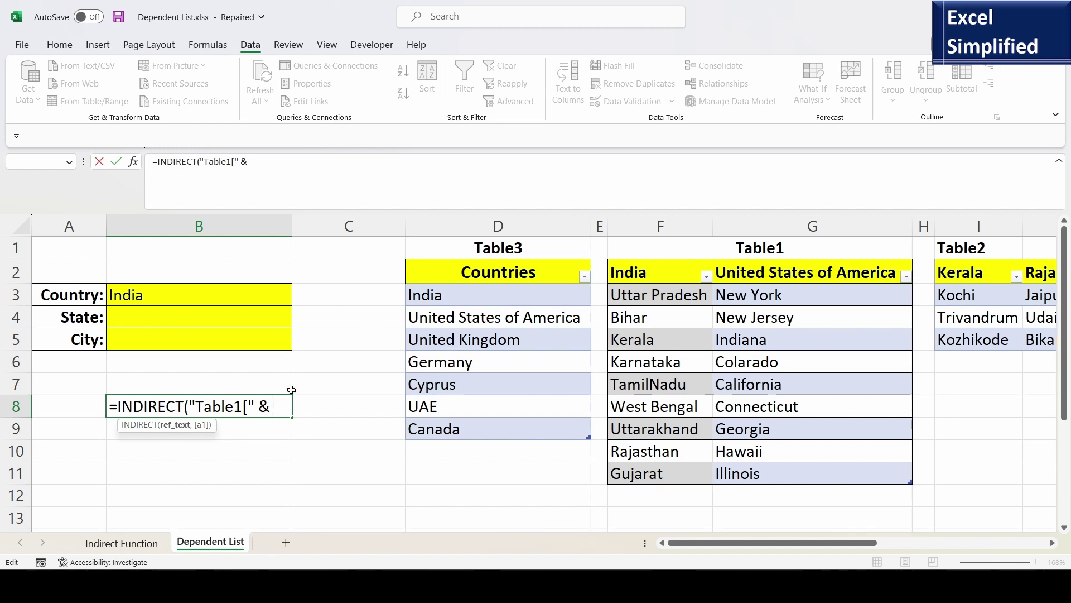
left_click(155, 296)
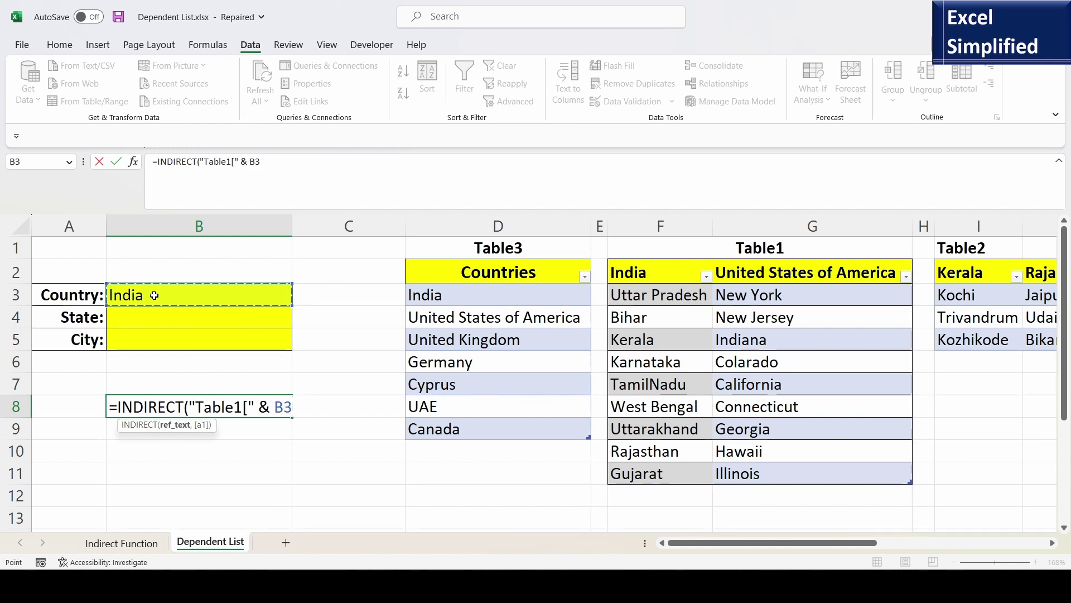
key("F4")
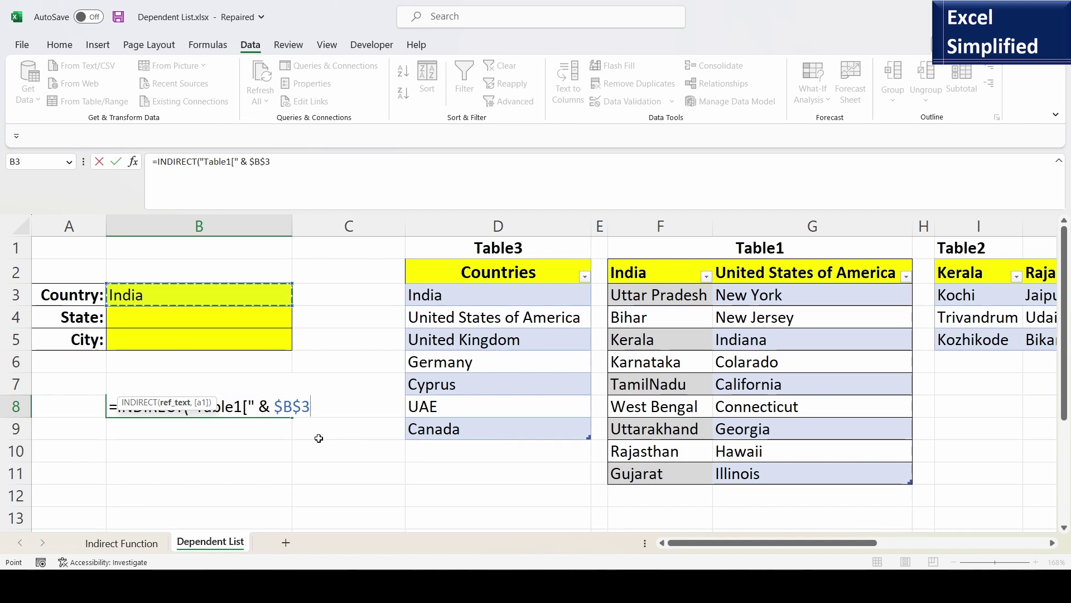
type("&")
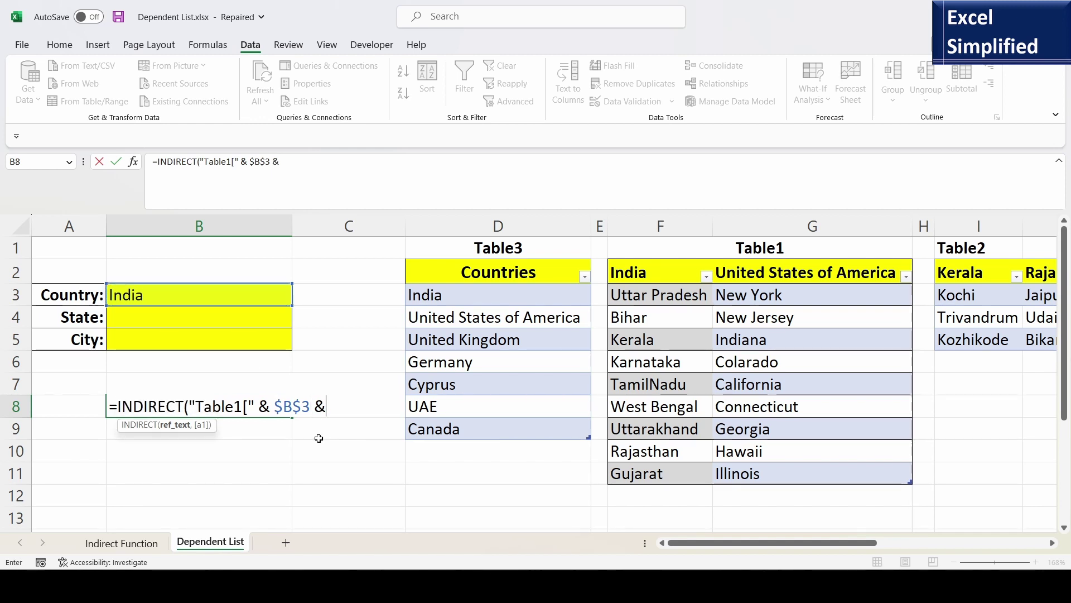
type(" \"]\"")
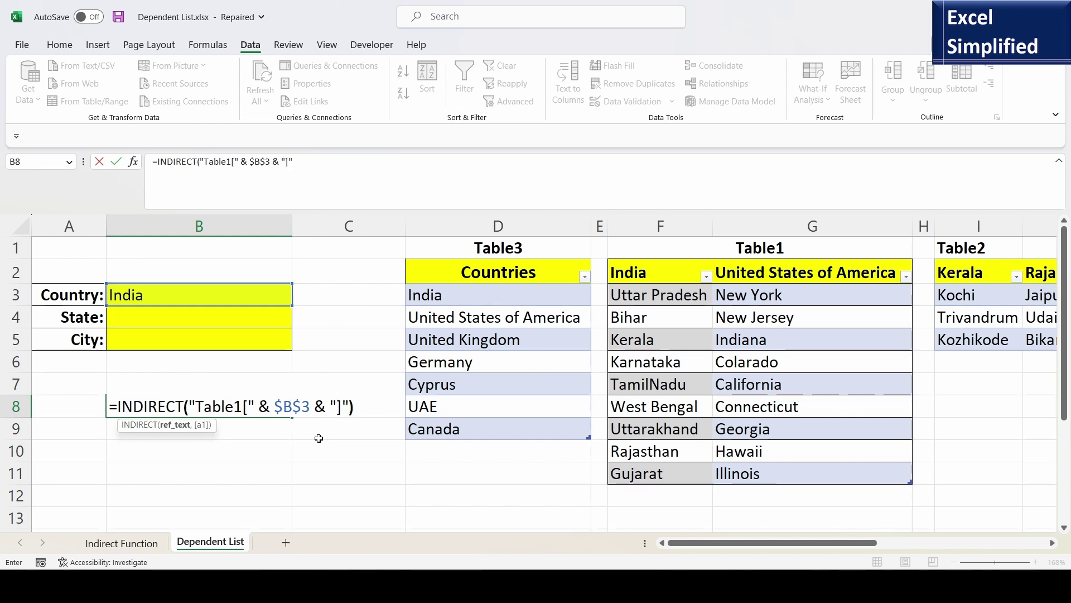
type(")")
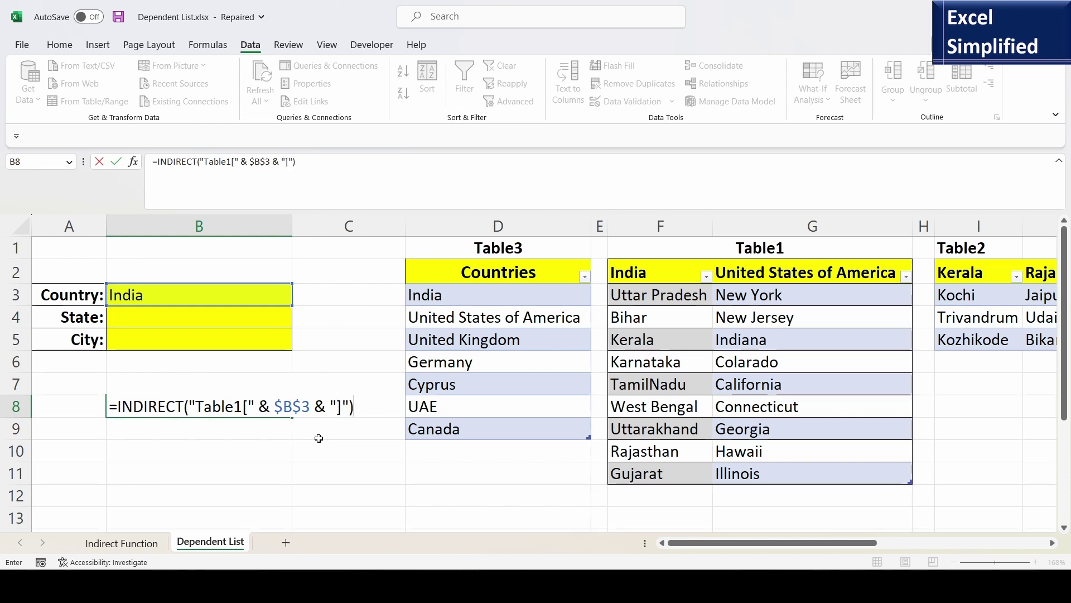
key("Return")
- Compare the state list spilled from B8 with the India column of Table1 and the Country cell B3
scroll(330, 435, "down", 1)
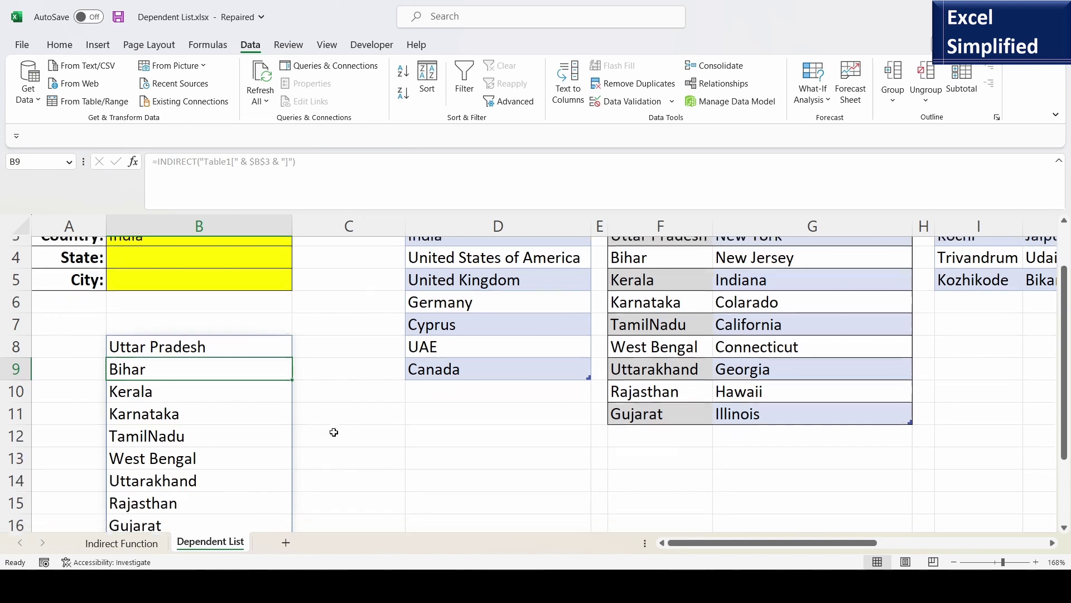
scroll(415, 427, "up", 1)
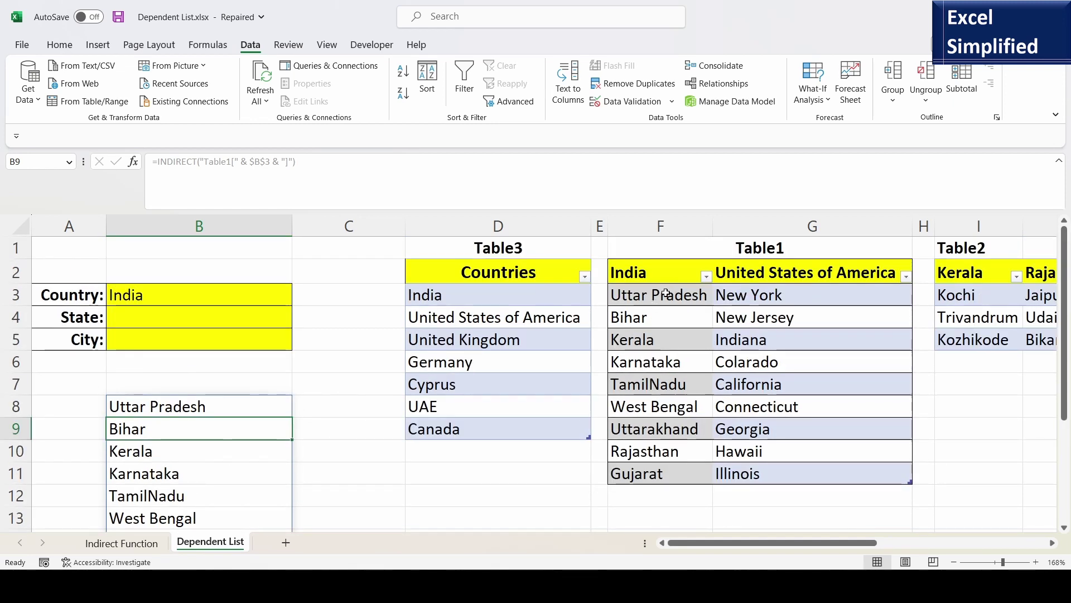
left_click(163, 295)
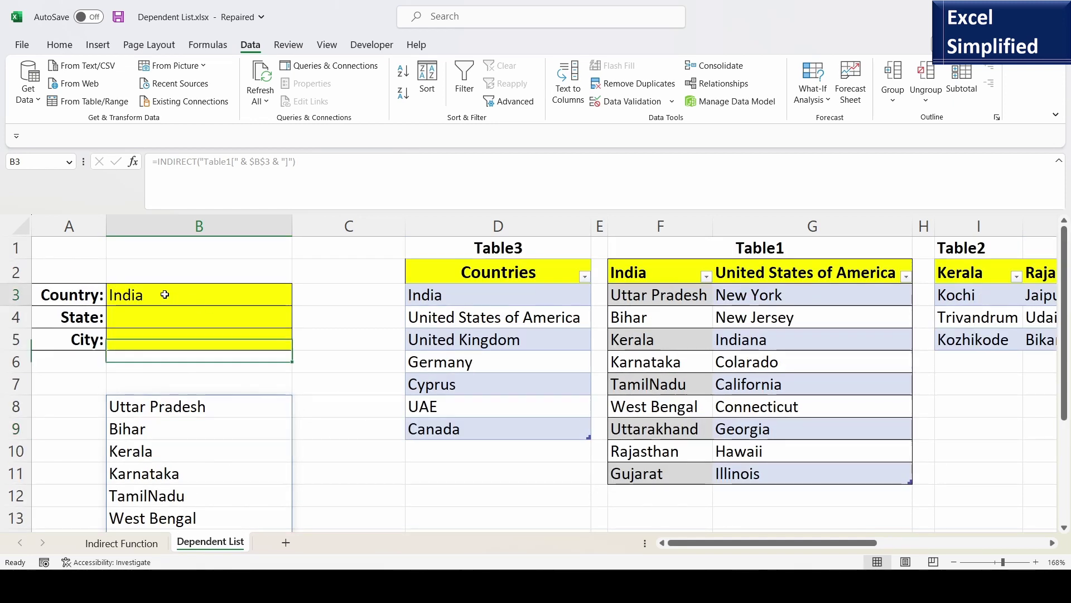
left_click(176, 408)
scroll(184, 418, "down", 1)
scroll(184, 424, "up", 1)
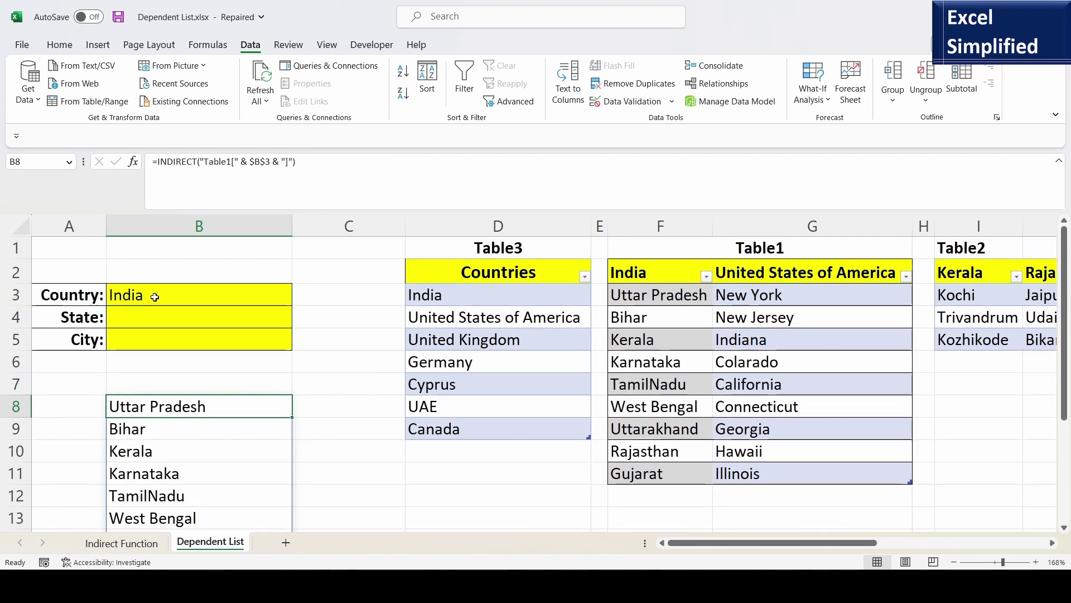
left_click(176, 317)
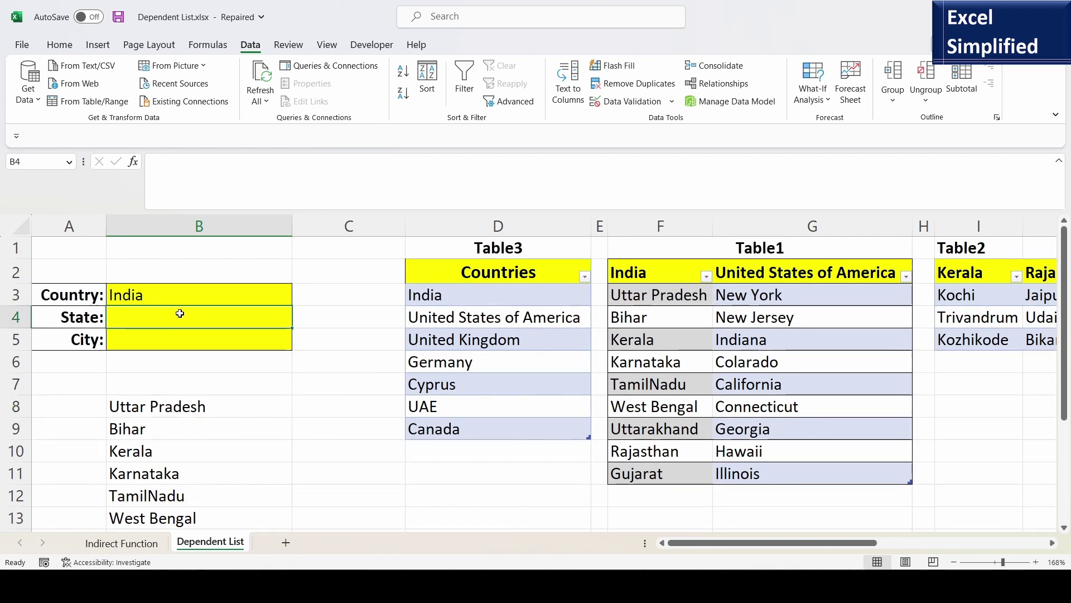
- Copy the text of the B8 formula =INDIRECT("Table1[" & $B$3 & "]") and leave the cell unchanged
left_click(164, 407)
left_click_drag(296, 161, 135, 170)
key("ctrl+c")
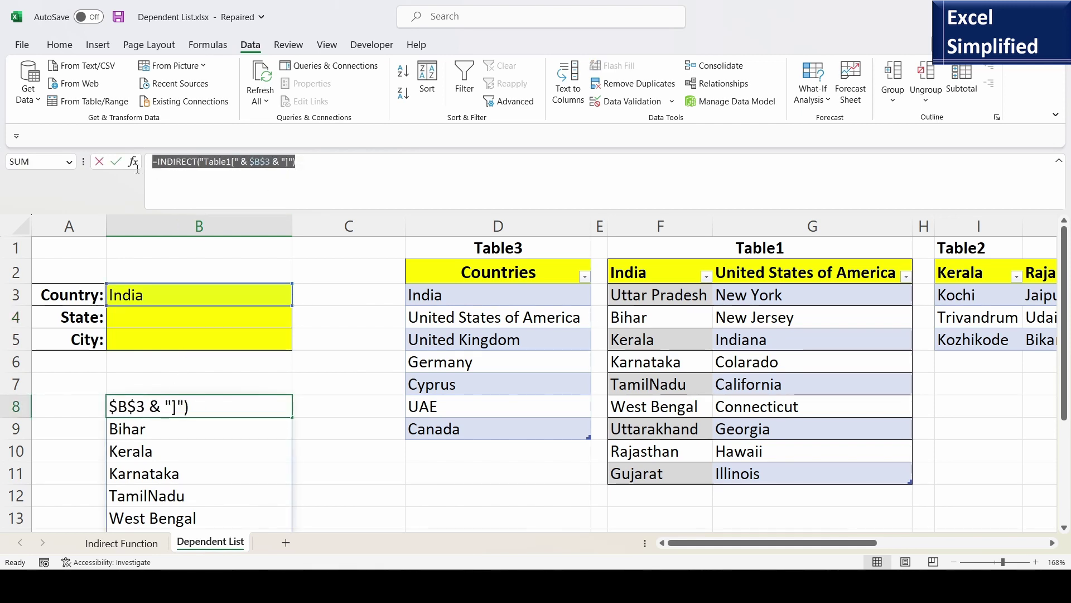
key("Escape")
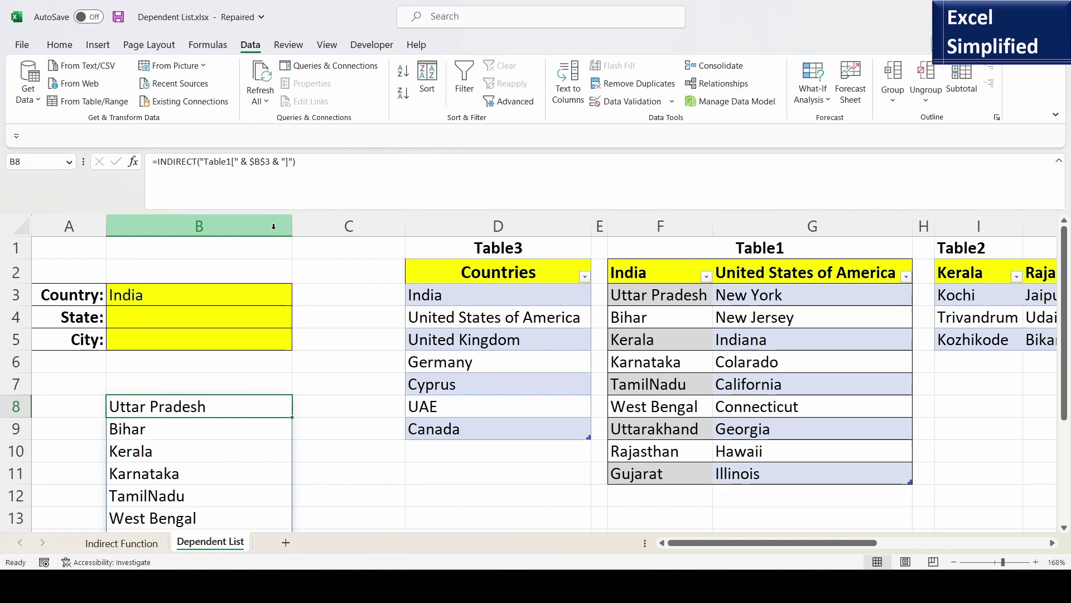
- Apply List data validation to the State cell B4 with the copied source =INDIRECT("Table1[" & $B$3 & "]")
left_click(186, 317)
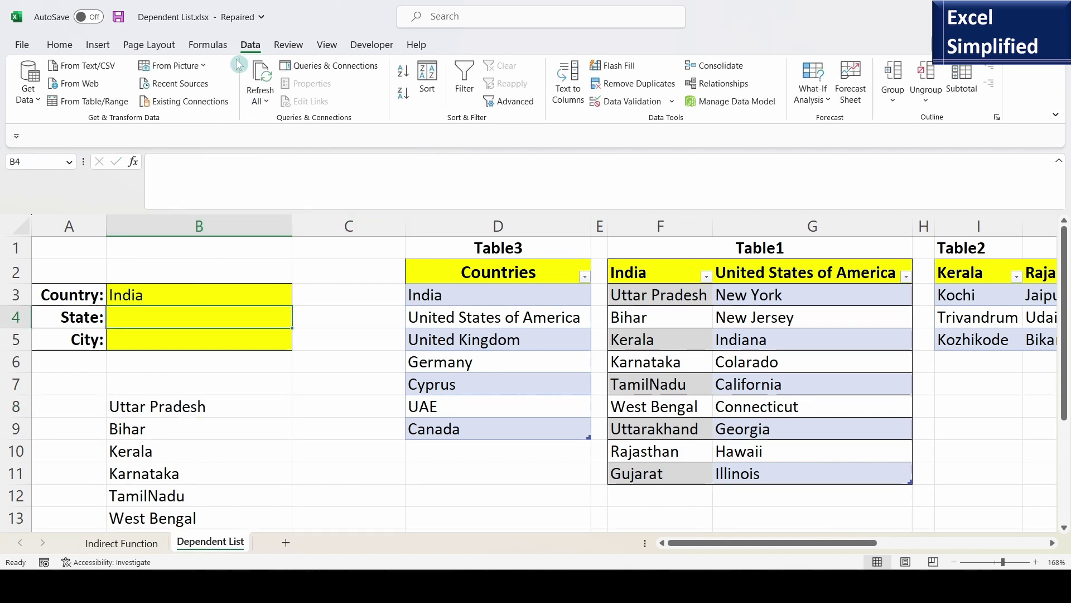
left_click(672, 102)
left_click(644, 120)
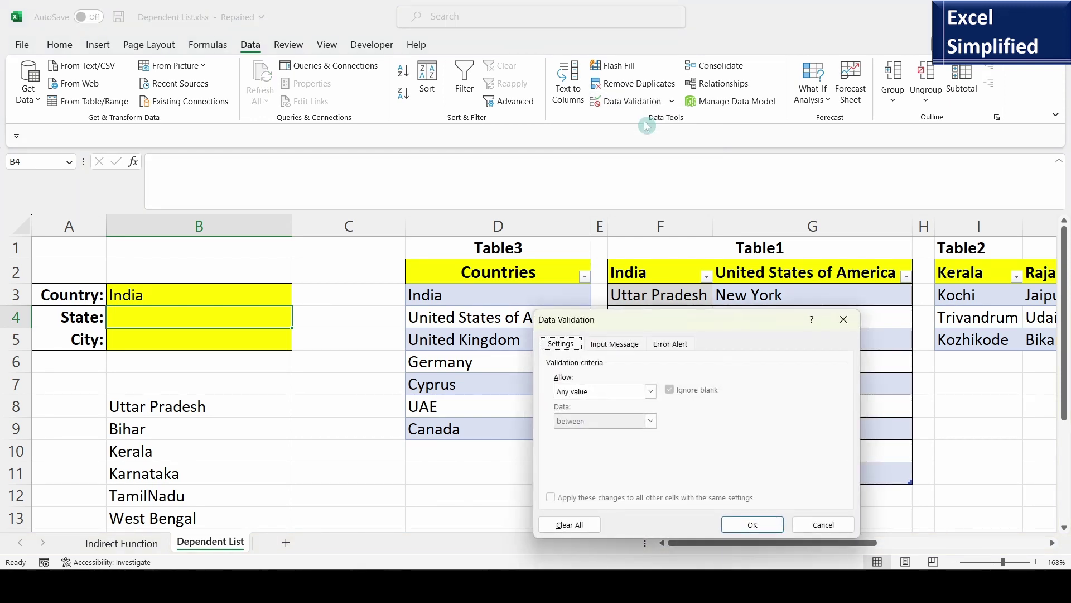
left_click(588, 392)
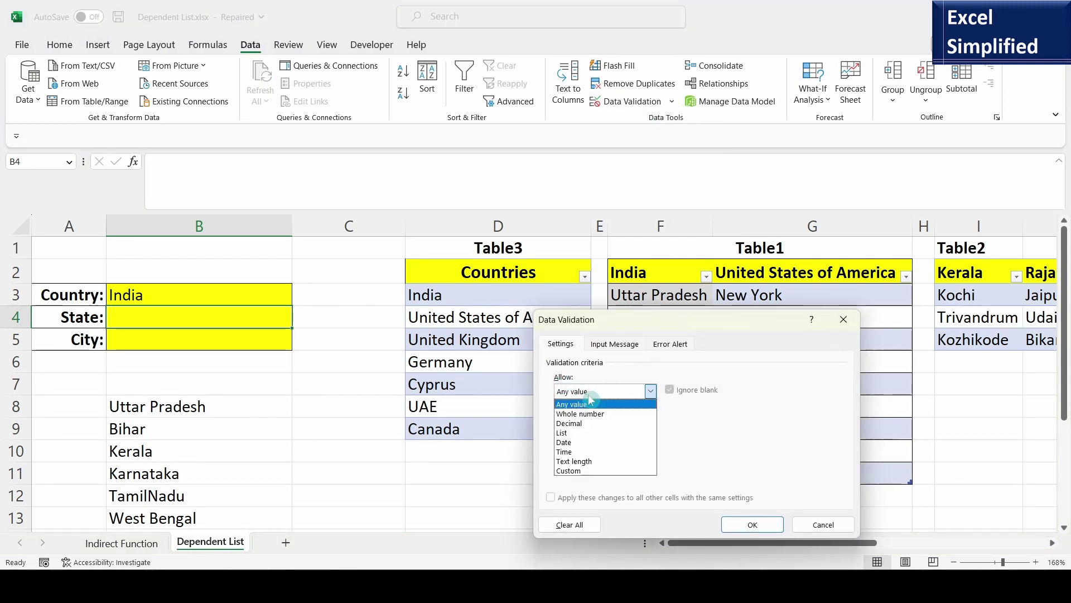
left_click(580, 432)
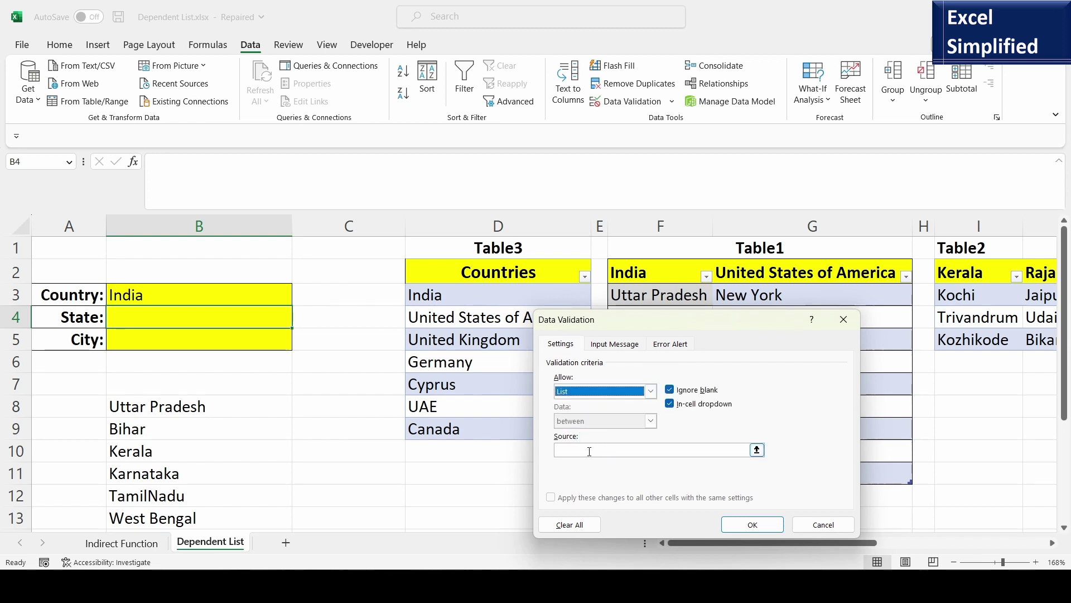
left_click(585, 450)
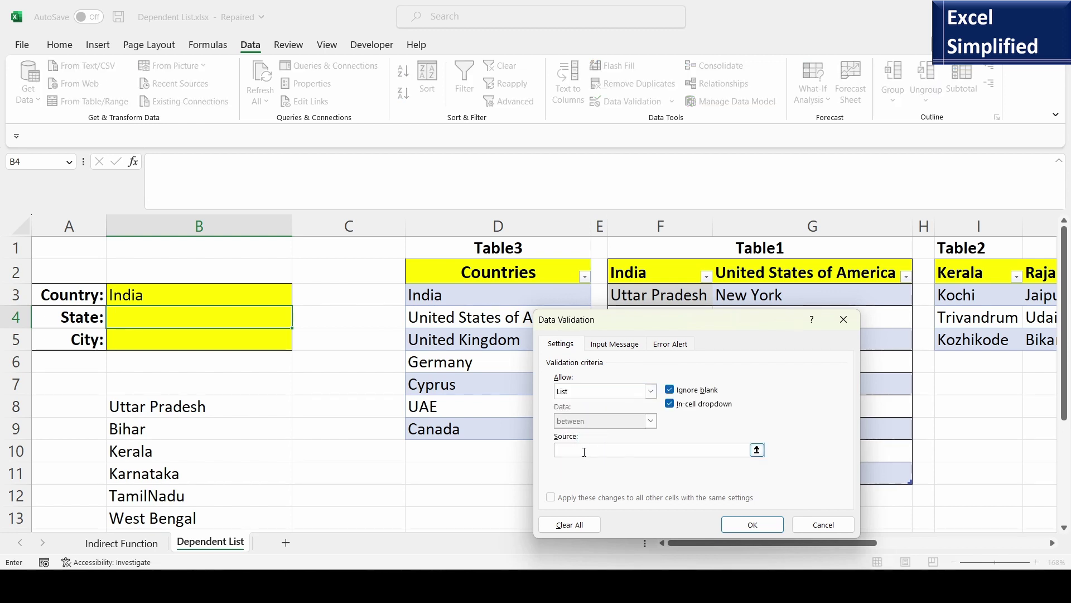
key("ctrl+v")
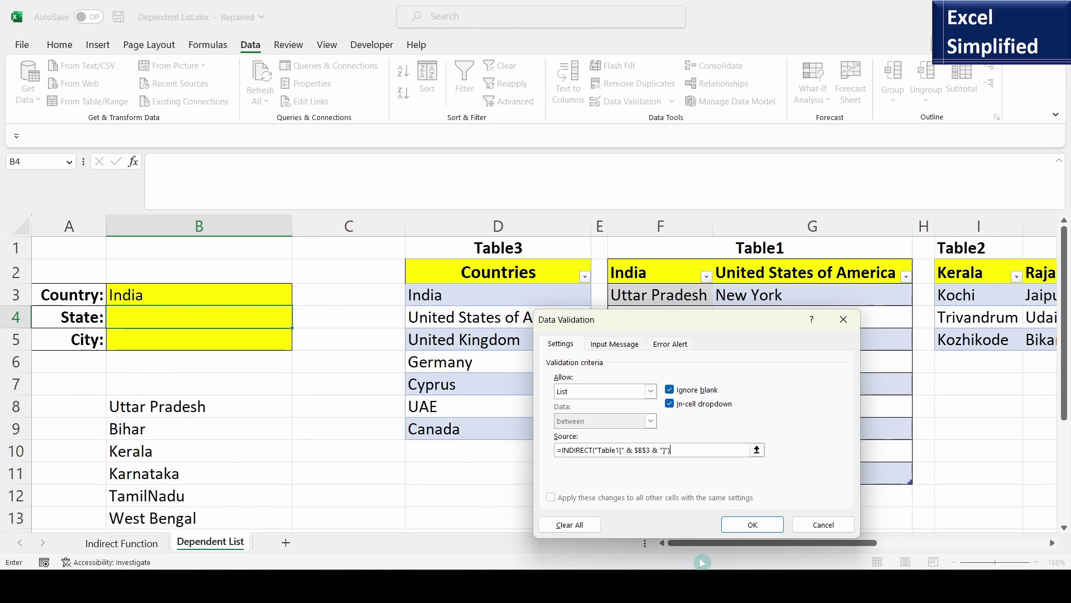
left_click(747, 527)
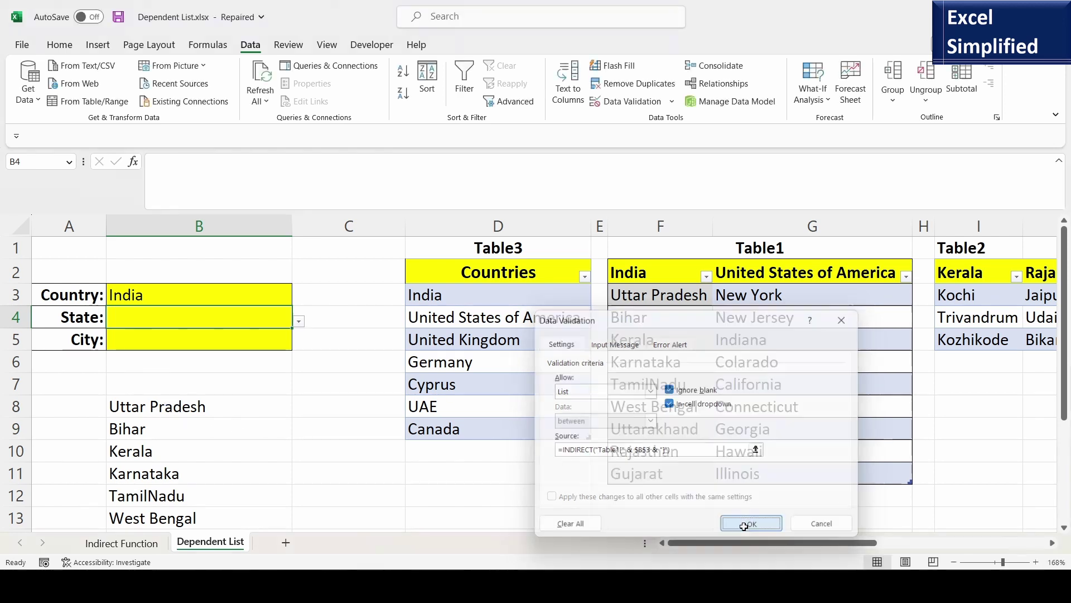
- Look through the State dropdown choices in B4 and choose Kerala
left_click(299, 323)
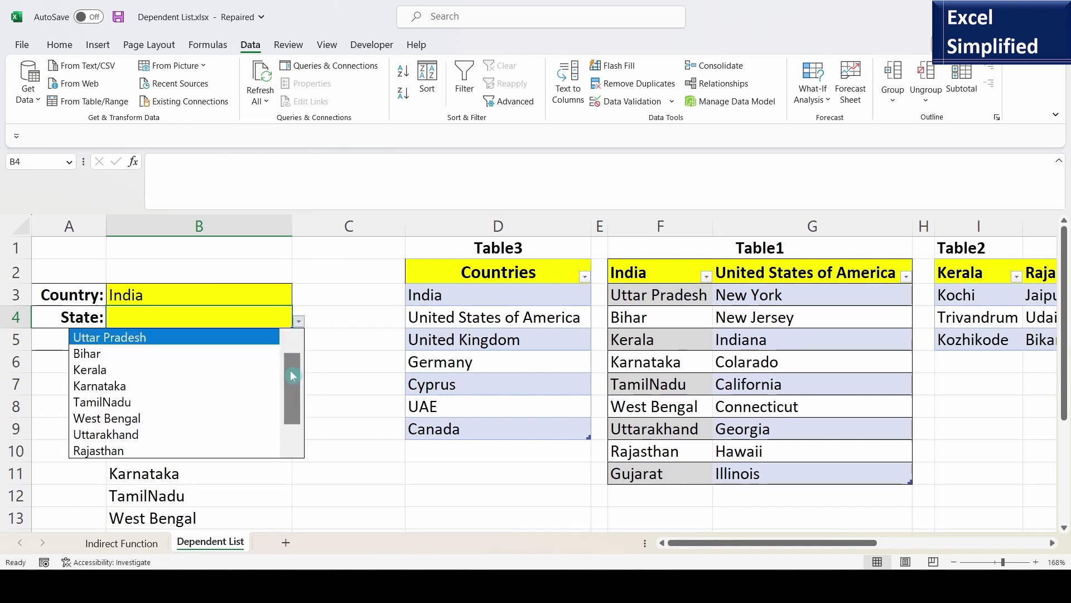
left_click(293, 419)
left_click_drag(293, 420, 293, 350)
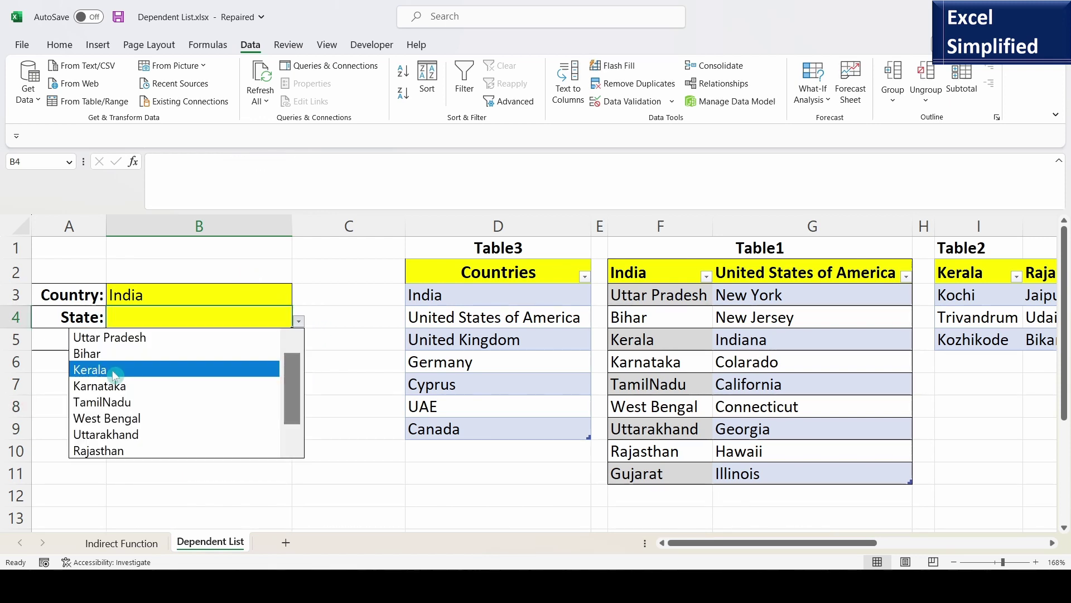
left_click(114, 375)
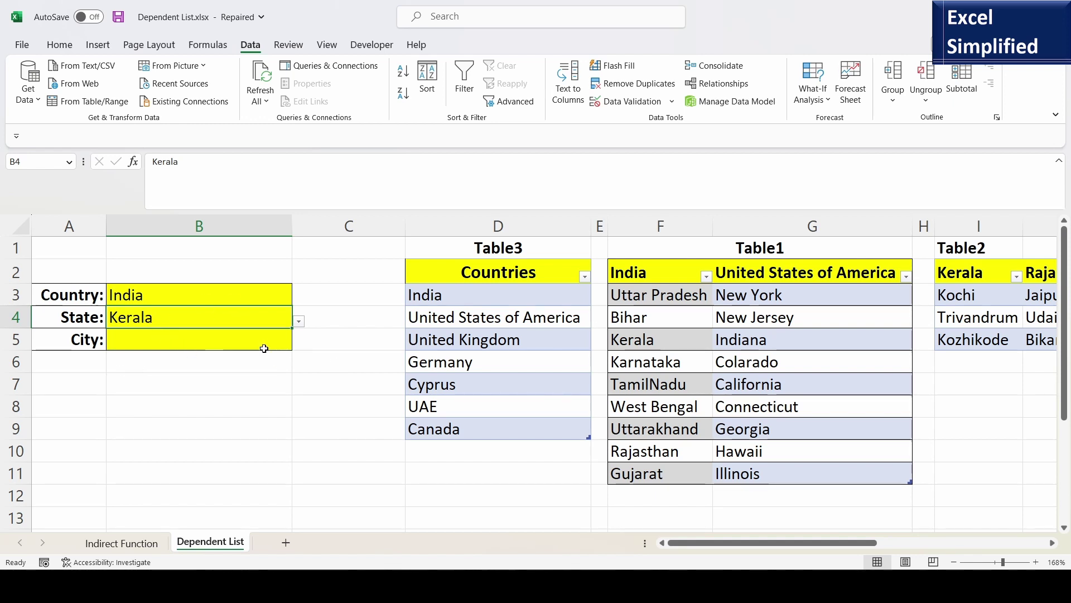
- Enter the formula =INDIRECT("Table2[" & $B$4 & "]") in cell B8 to list the cities of the chosen state
left_click(231, 340)
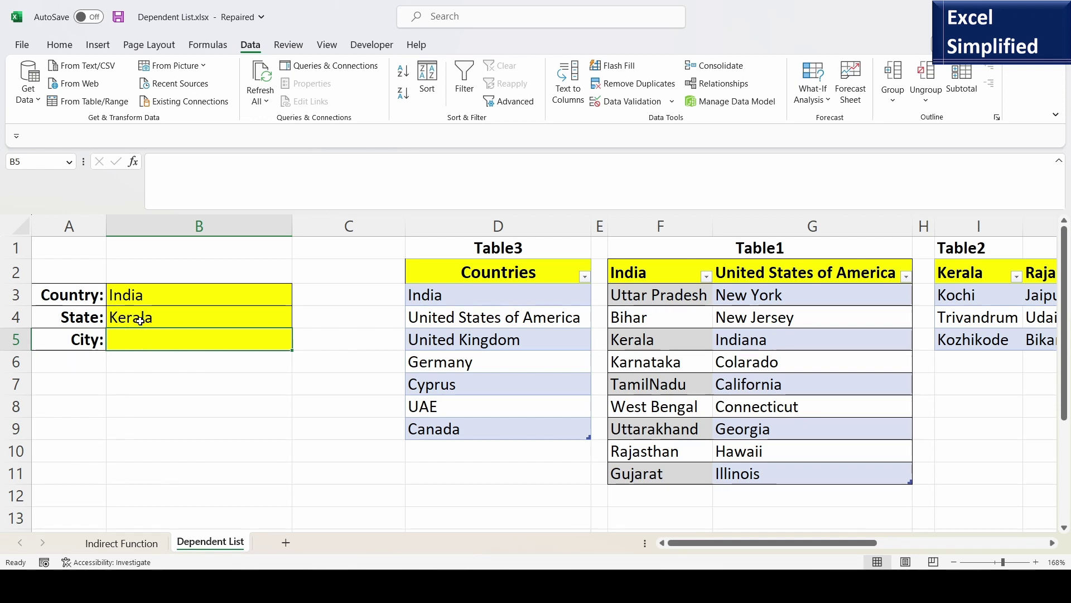
left_click(150, 408)
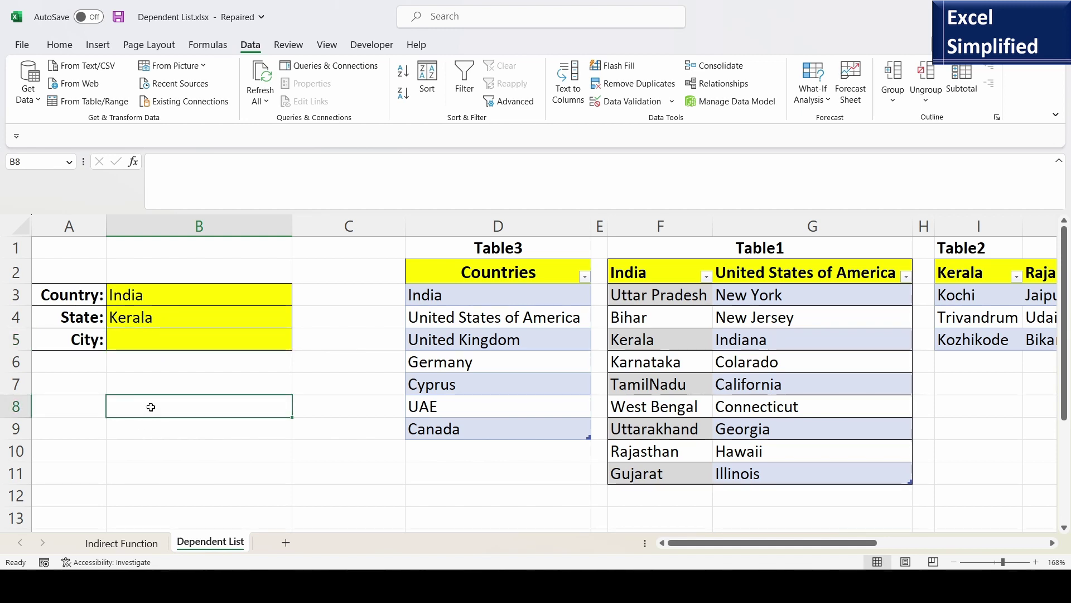
type("=I")
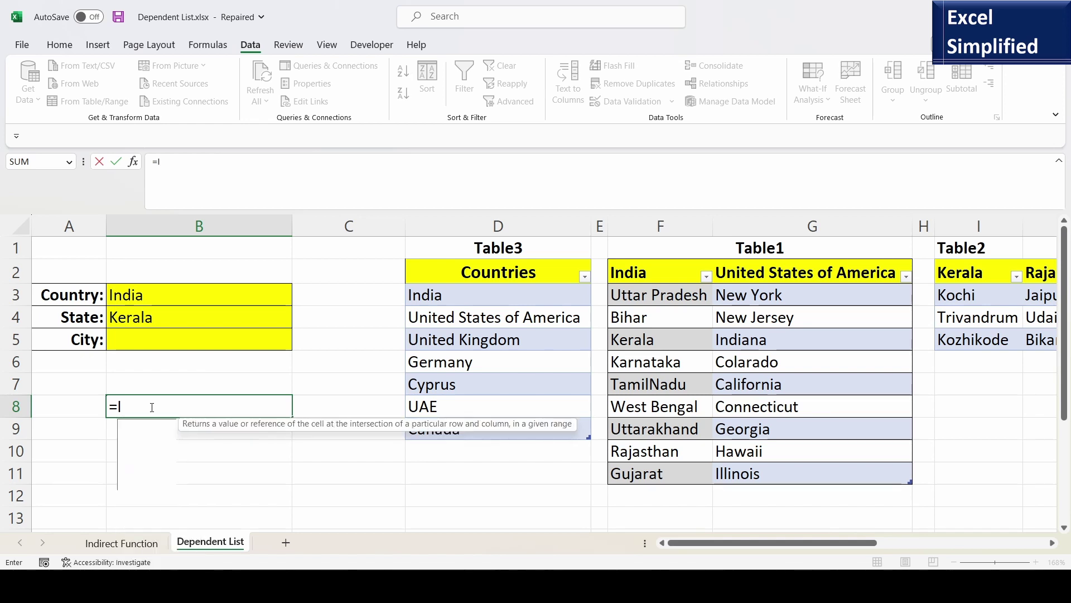
type("NDIRECT(\"Table2[")
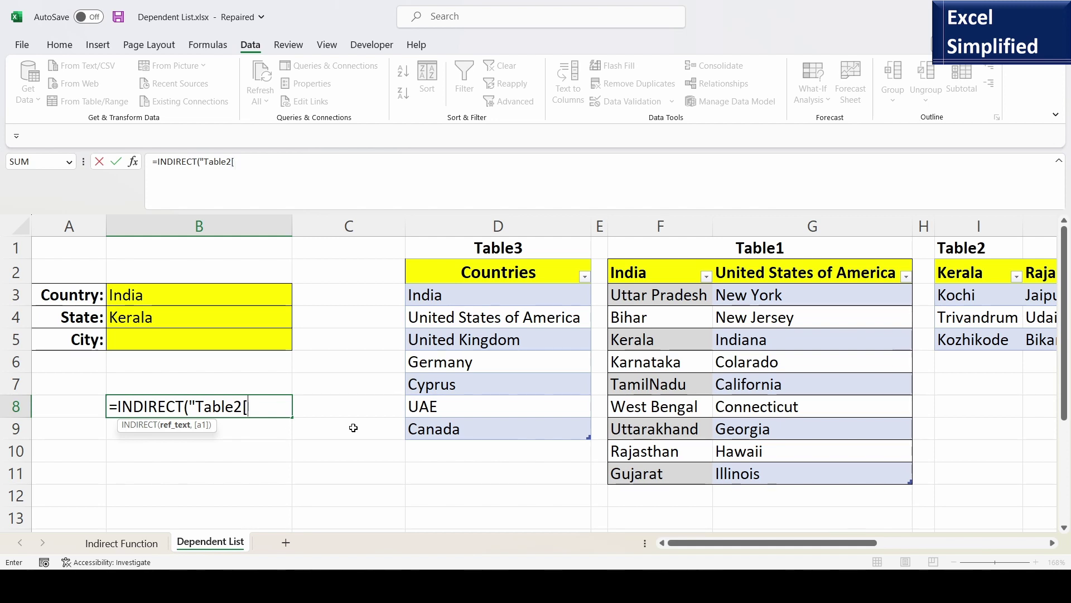
type("\"")
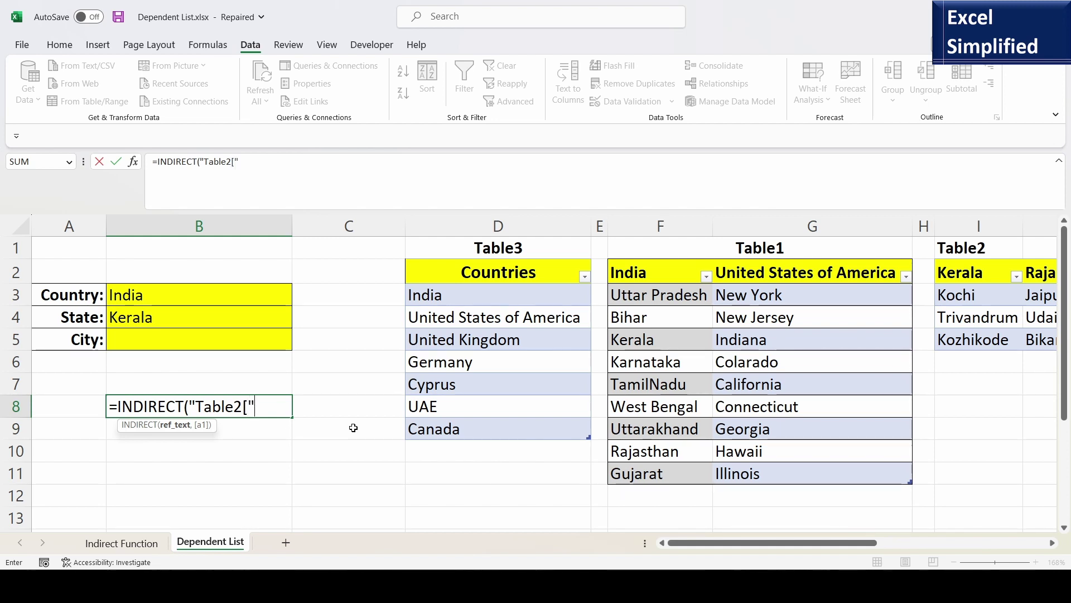
type(" &")
left_click(147, 317)
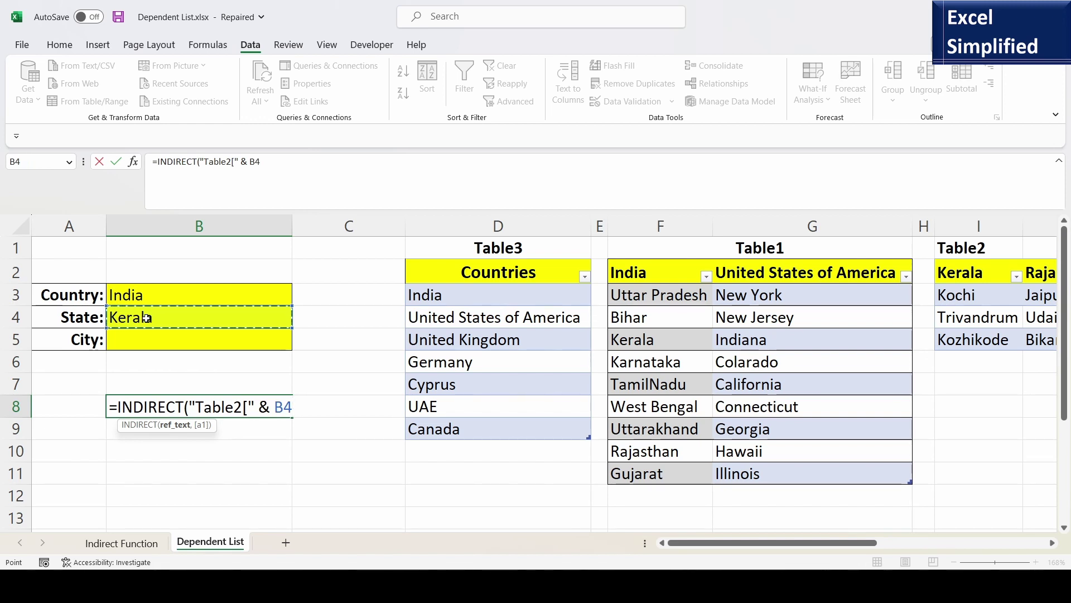
key("F4")
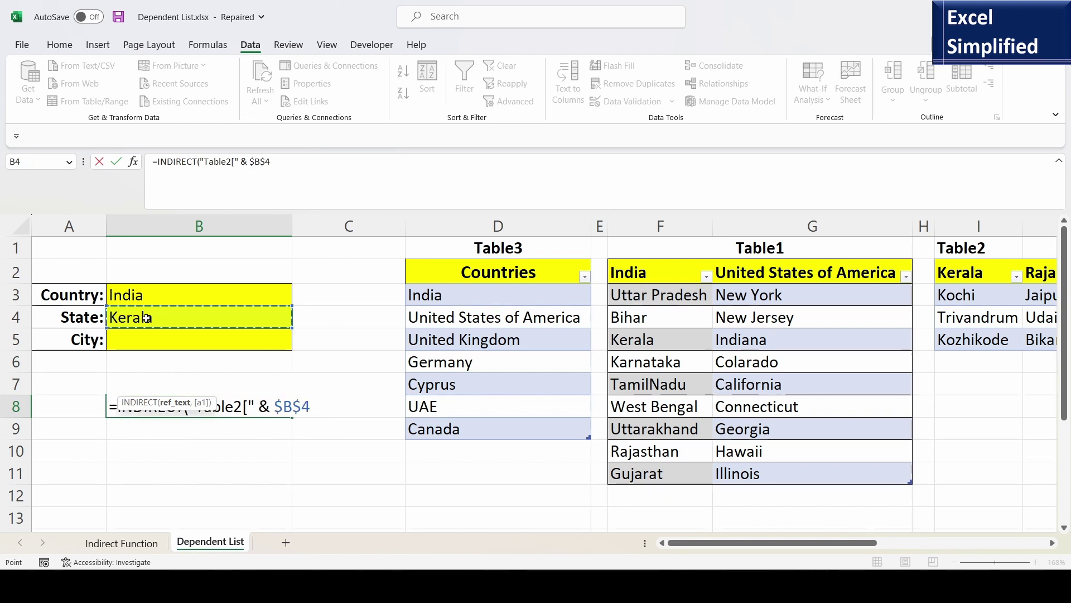
type("&")
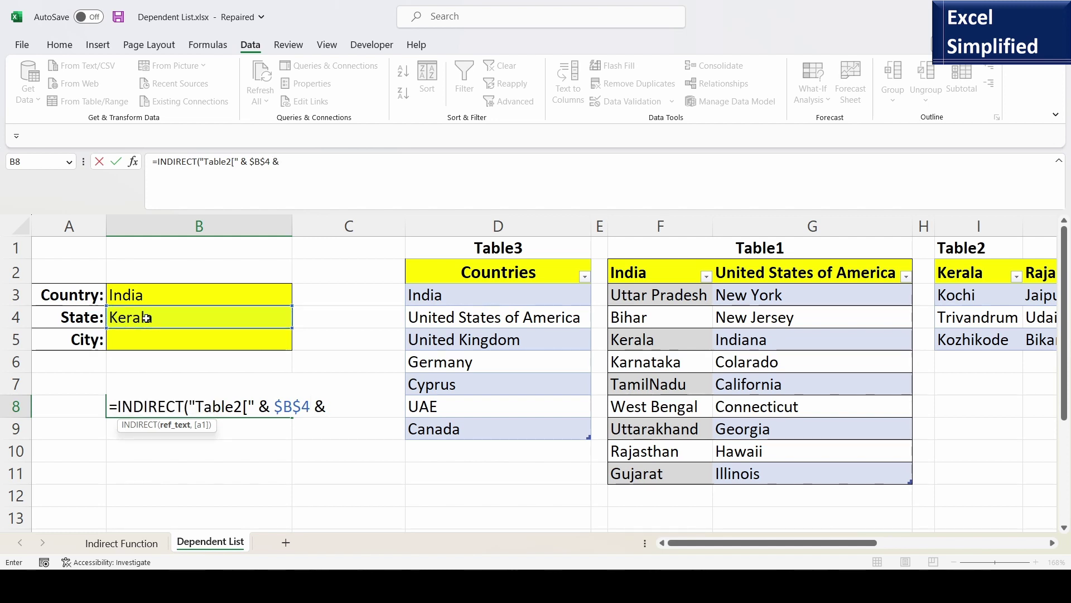
type(" \"")
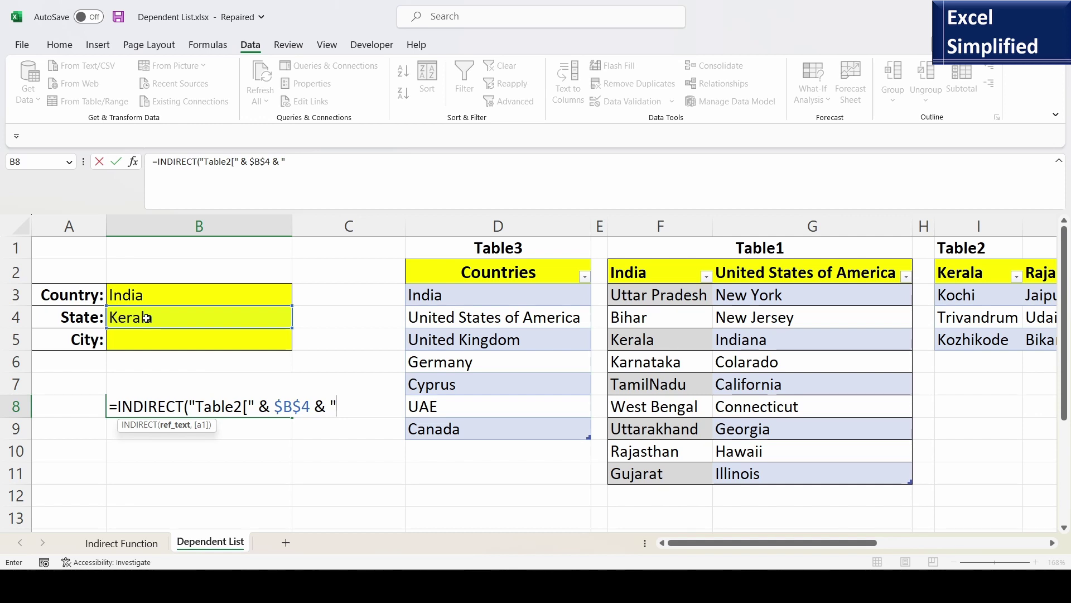
type("]\")")
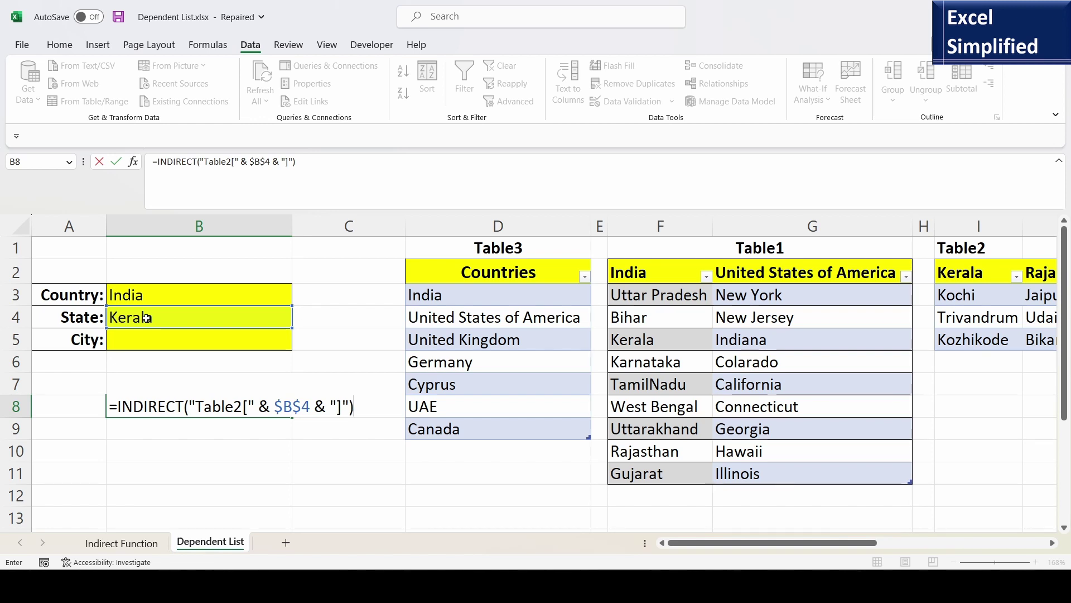
key("Return")
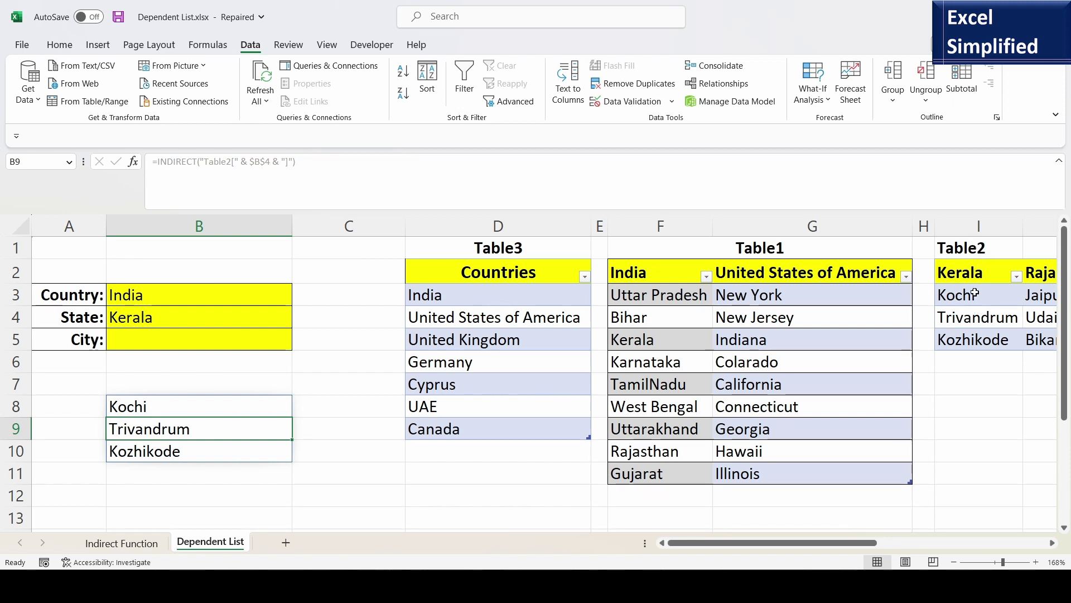
- Copy the text of the B8 formula =INDIRECT("Table2[" & $B$4 & "]") and leave the cell unchanged
left_click(190, 406)
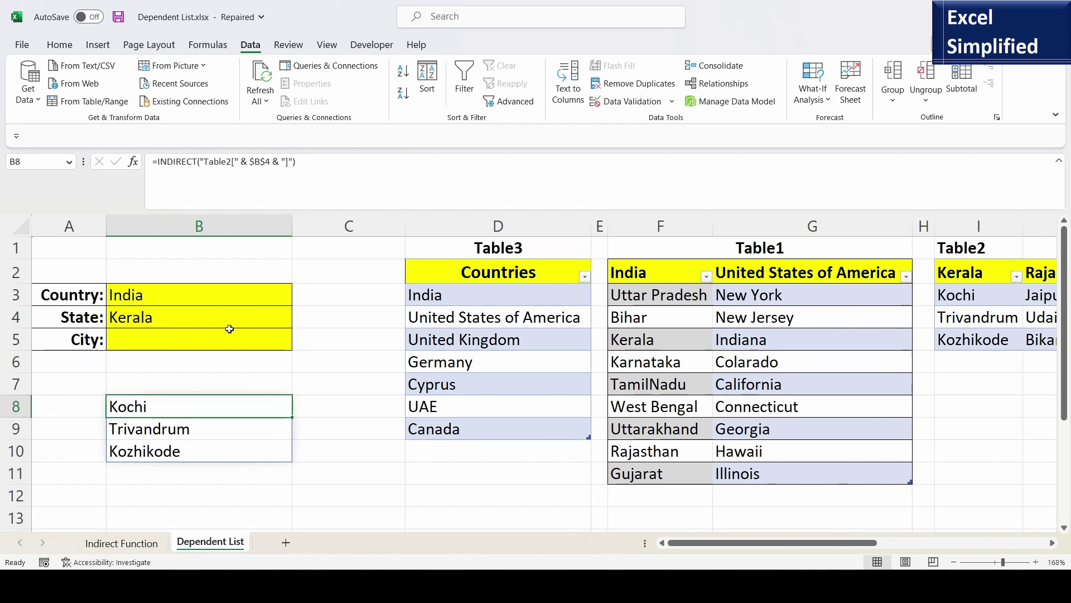
left_click_drag(295, 162, 131, 167)
key("ctrl+c")
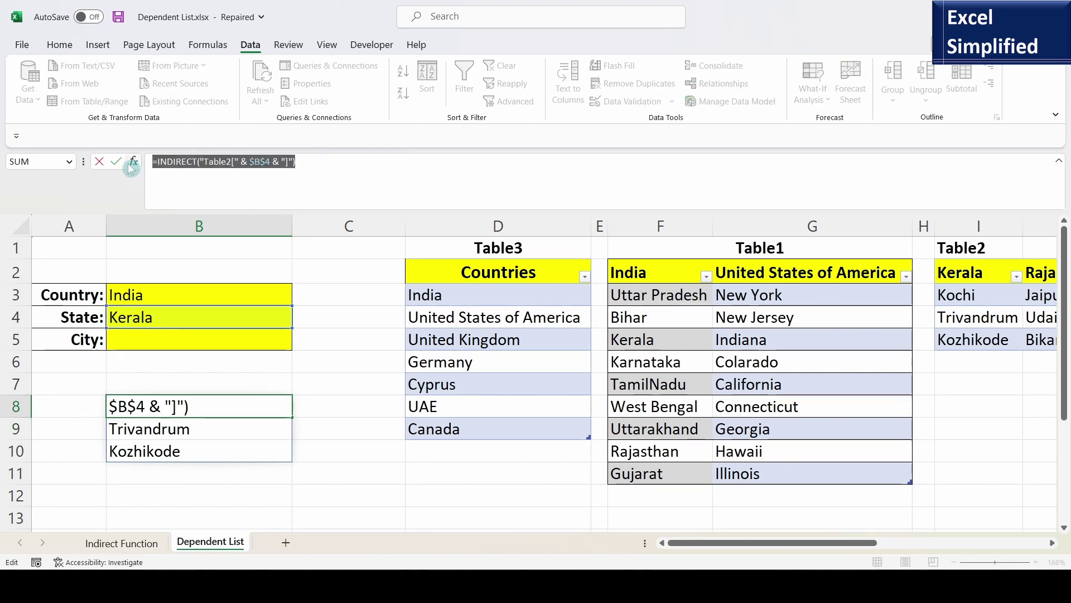
mouse_move(176, 161)
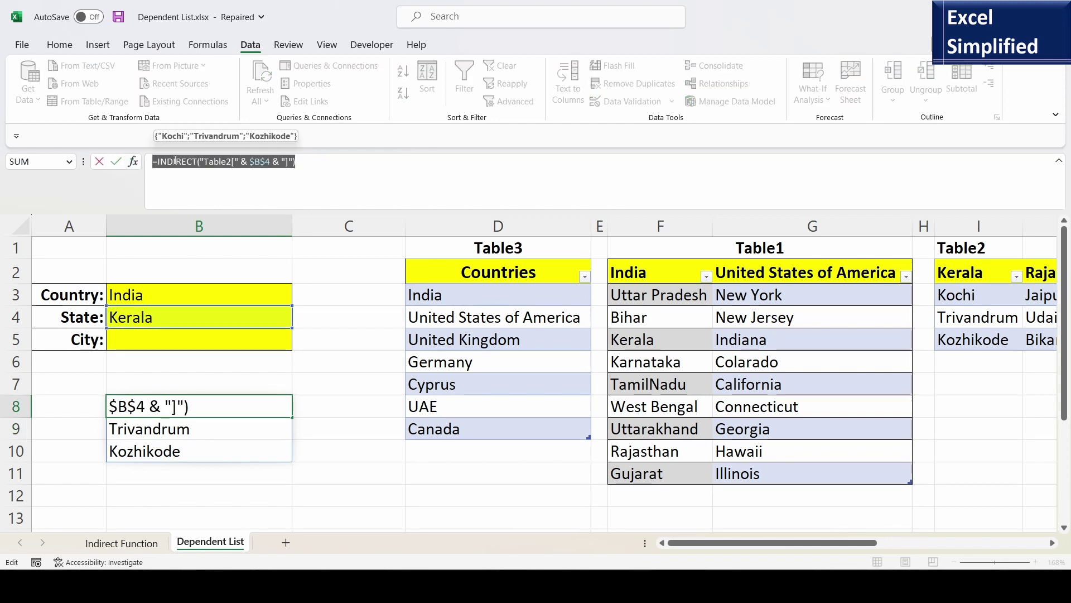
key("Escape")
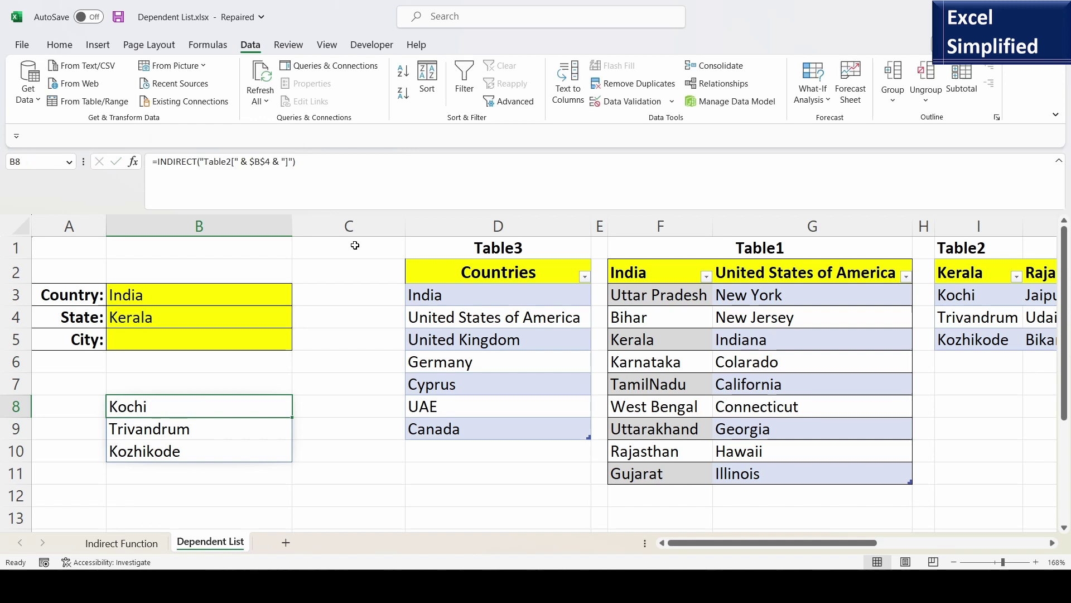
- Apply List data validation to the City cell B5 with the copied source =INDIRECT("Table2[" & $B$4 & "]") and choose Trivandrum
left_click(158, 341)
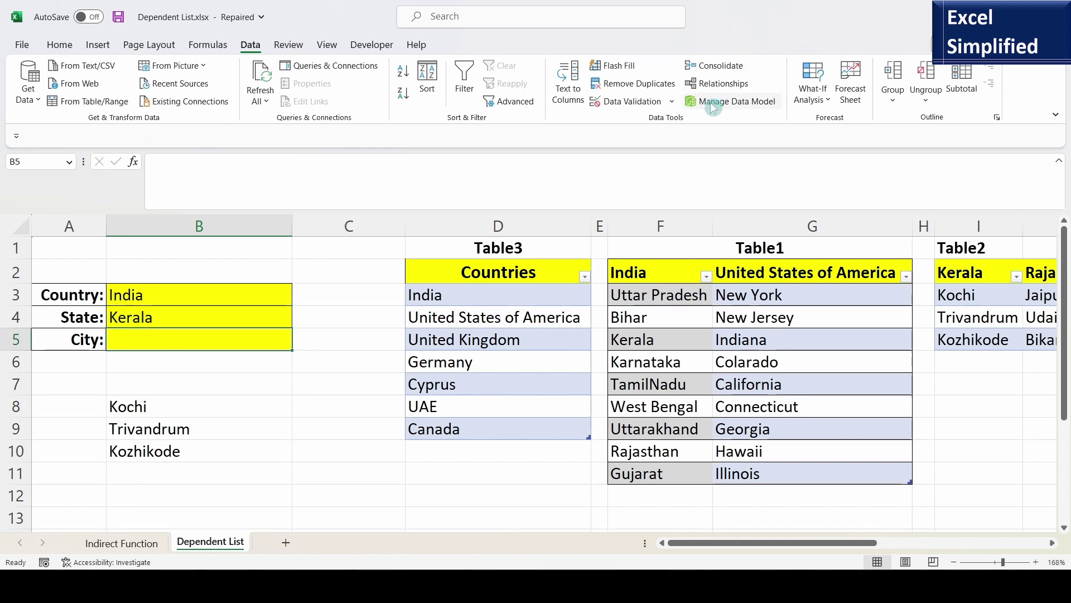
left_click(671, 101)
left_click(625, 120)
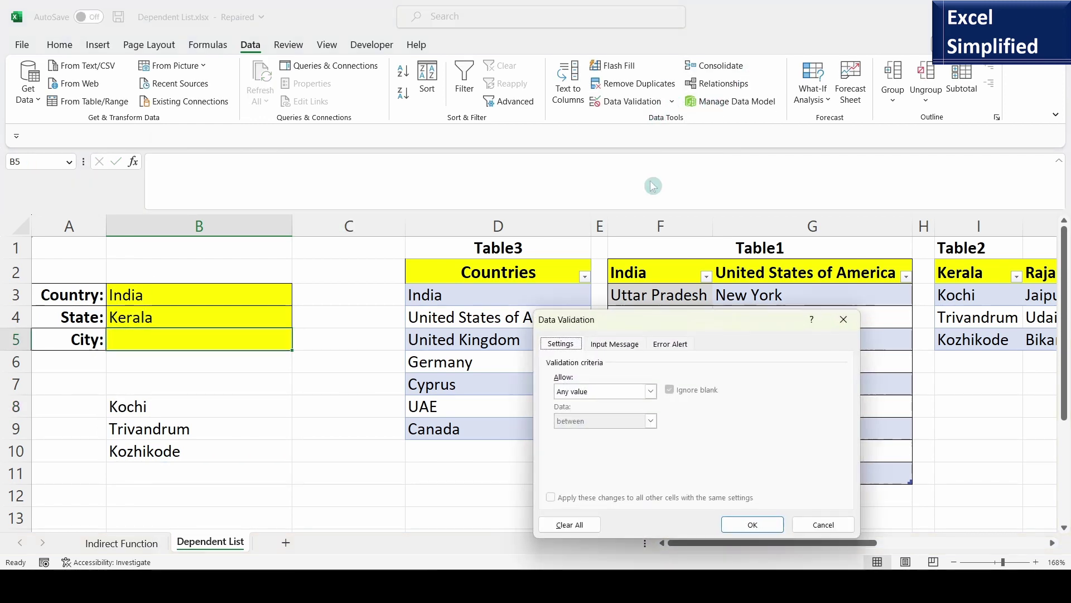
left_click(651, 391)
left_click(590, 432)
left_click(592, 450)
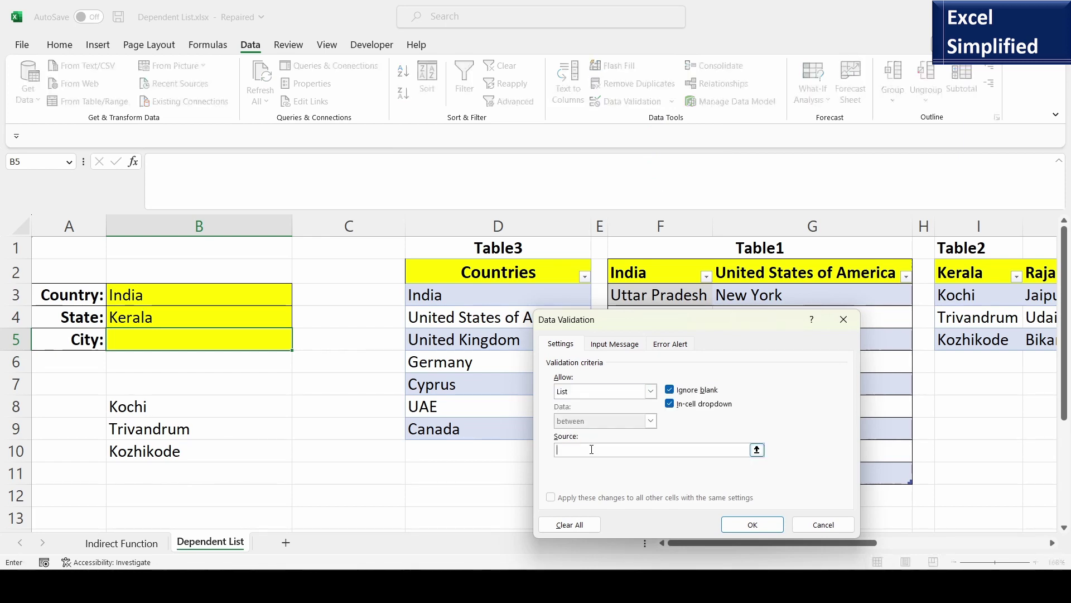
key("ctrl+v")
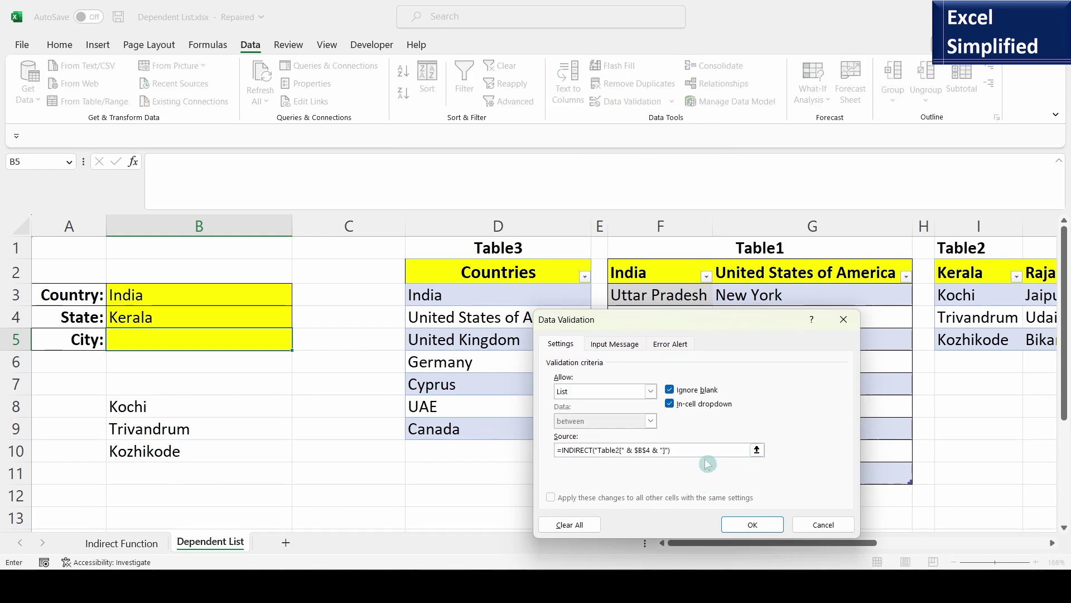
left_click(752, 525)
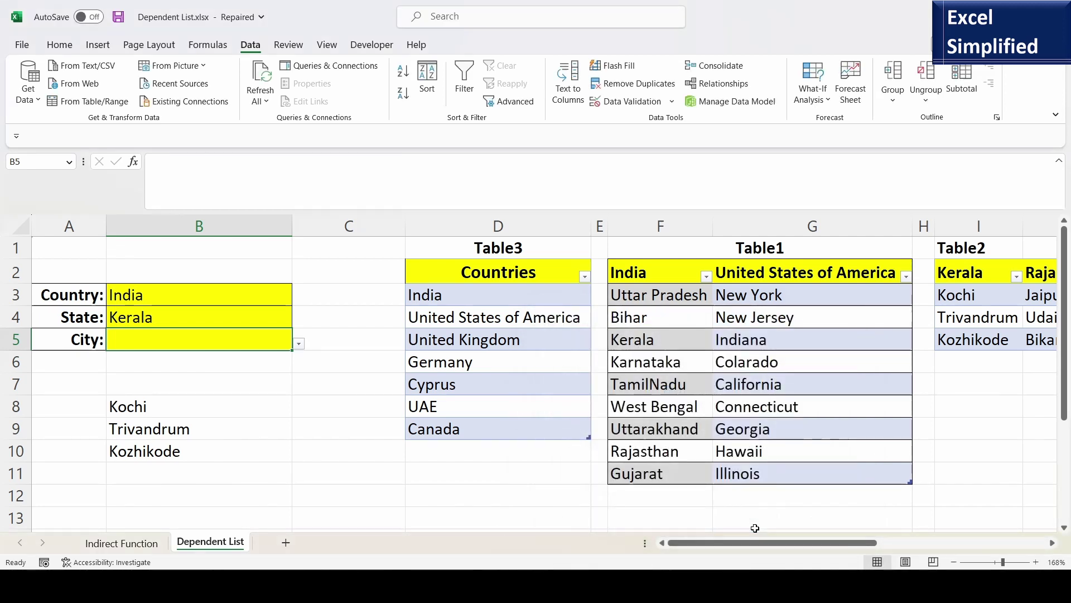
left_click(298, 343)
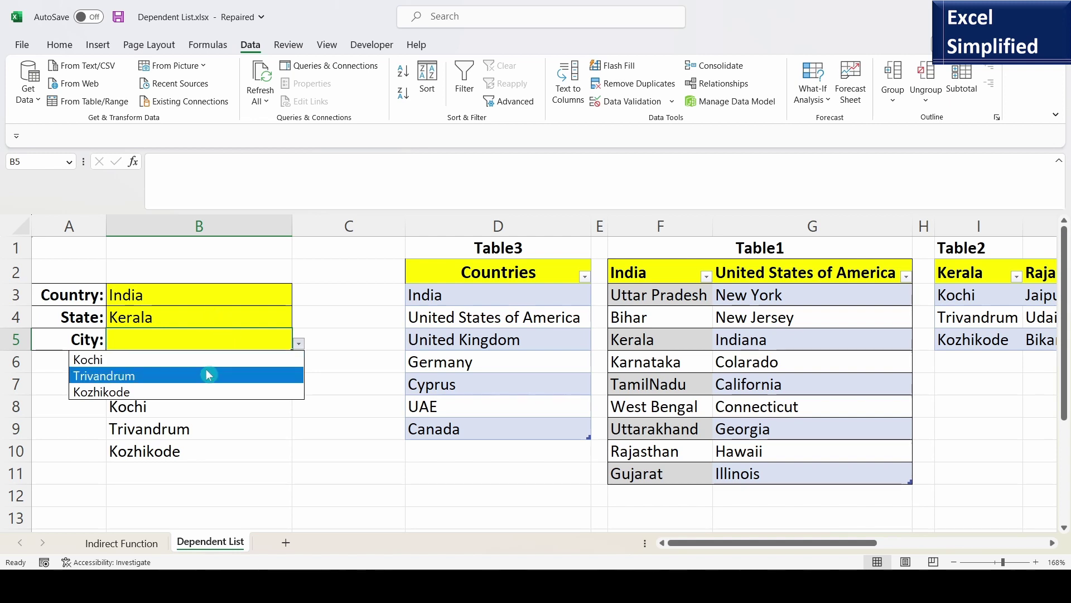
left_click(208, 374)
- Clear the contents of B4 to B8, including the State, the City and the helper formula
left_click(162, 410)
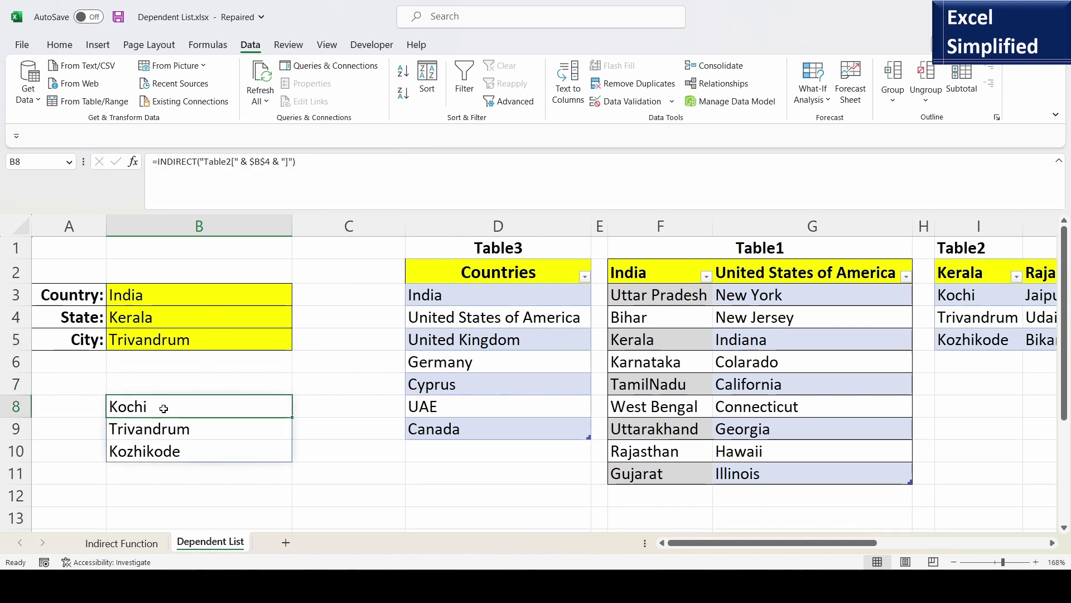
left_click_drag(164, 408, 150, 318)
key("Delete")
- Choose United States of America as the Country in B3 and New Jersey as the State in B4
left_click(164, 296)
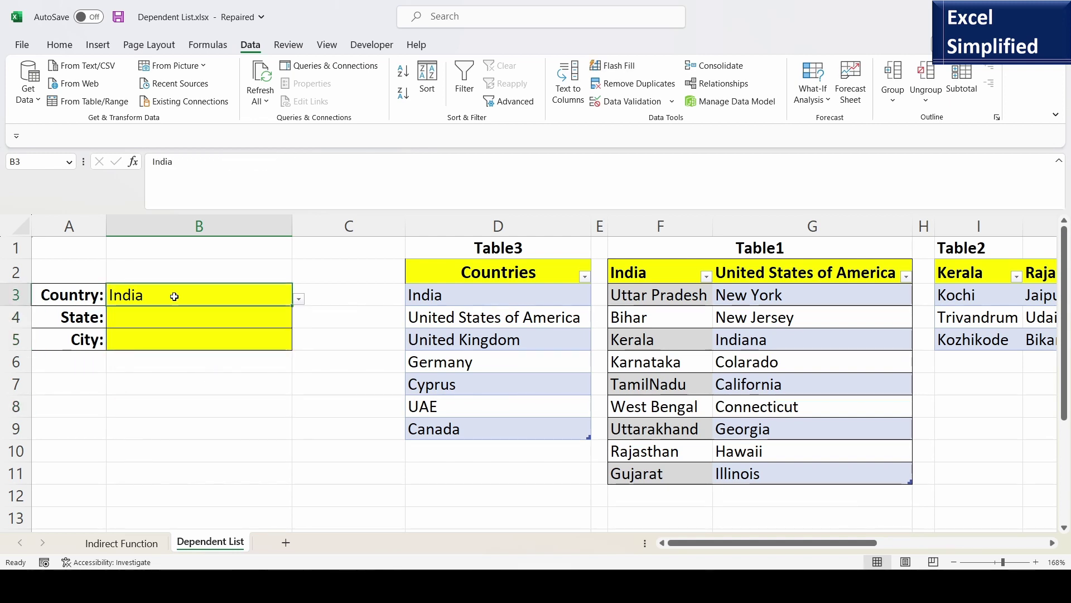
left_click(300, 301)
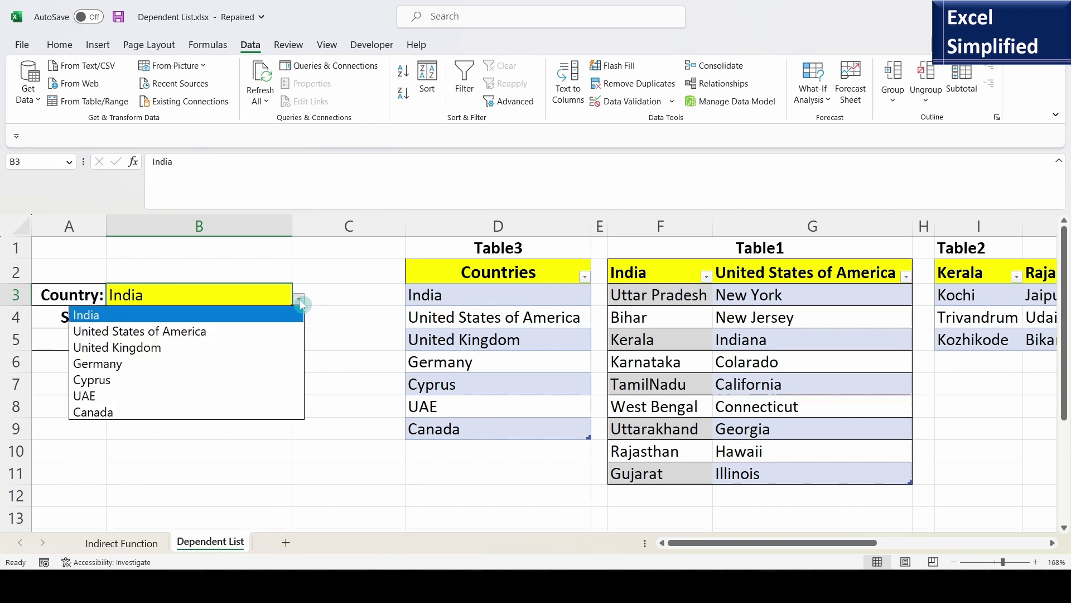
left_click(211, 334)
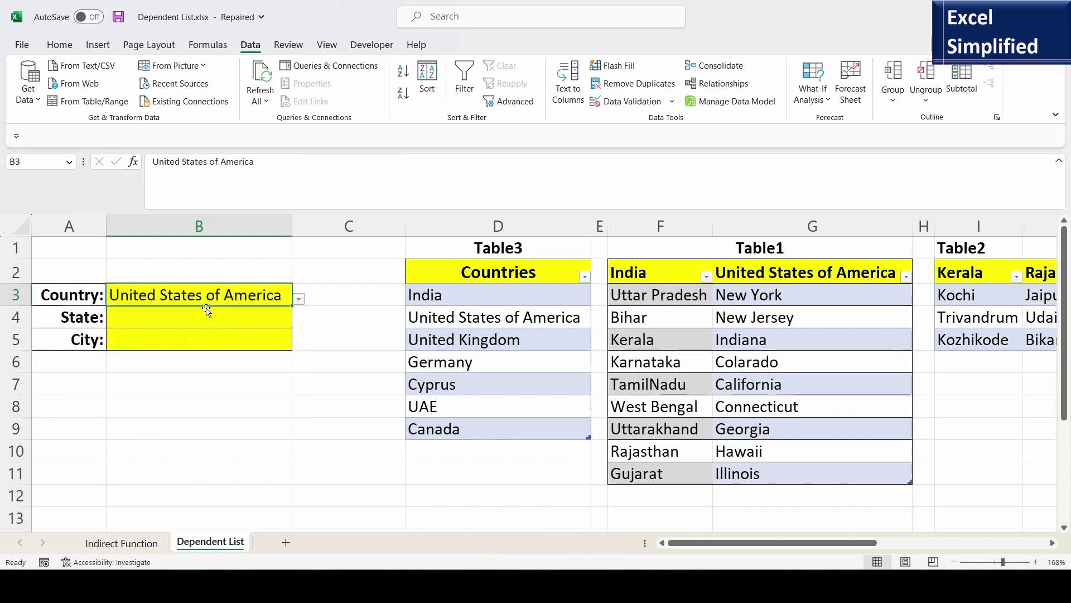
left_click(268, 319)
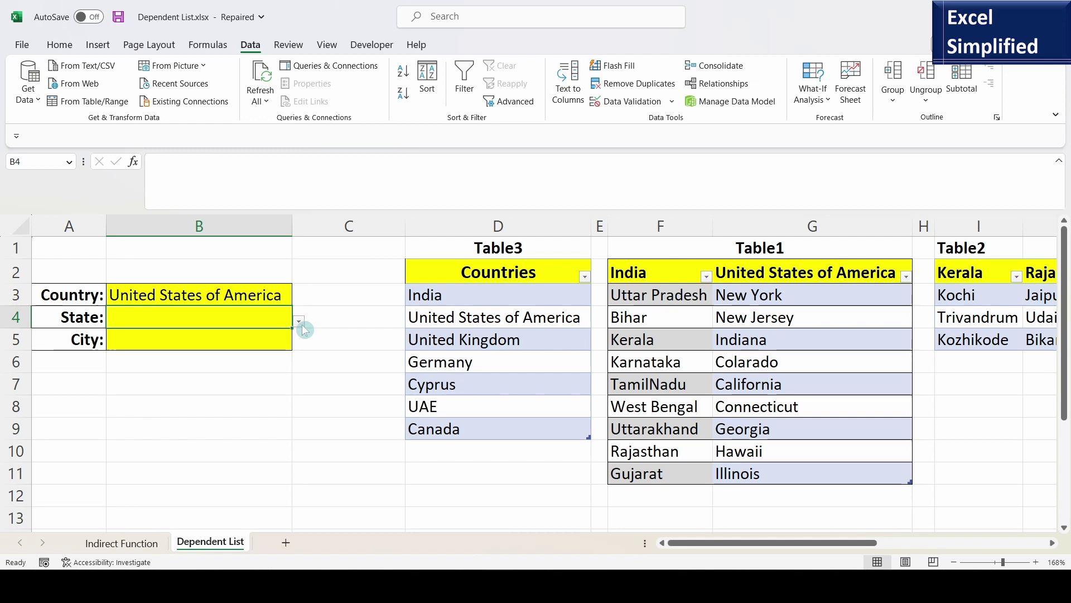
left_click(299, 321)
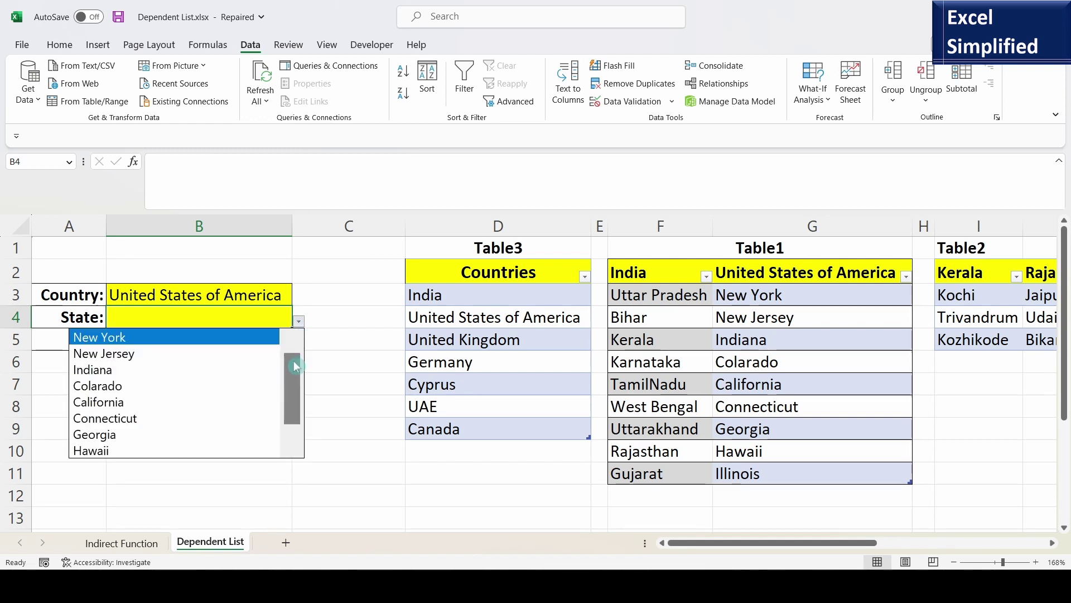
mouse_move(294, 368)
left_mouse_down()
mouse_move(291, 376)
mouse_move(292, 362)
left_mouse_up()
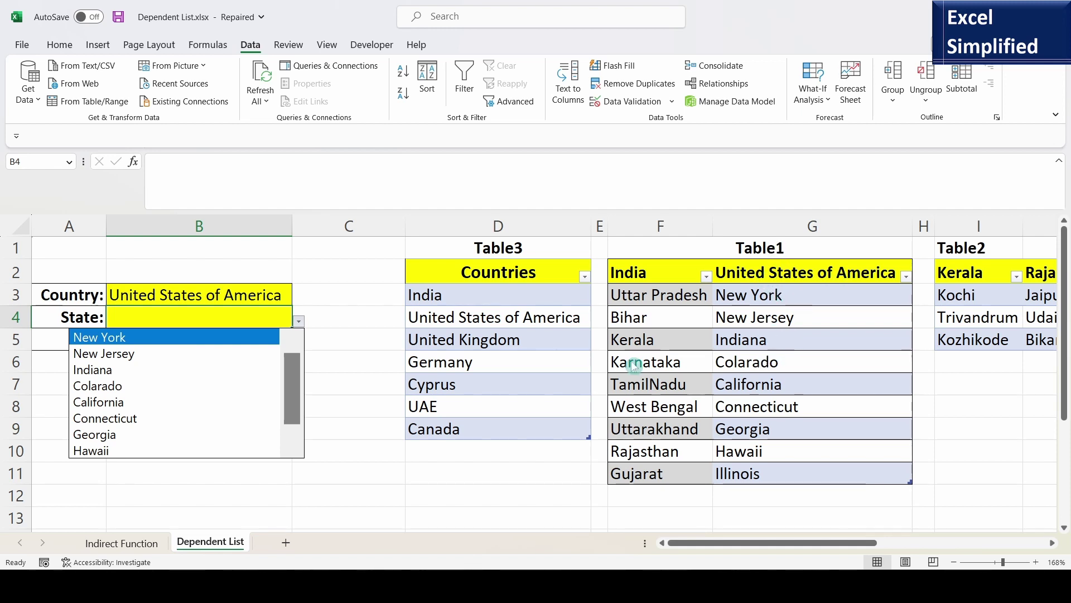
left_click(139, 355)
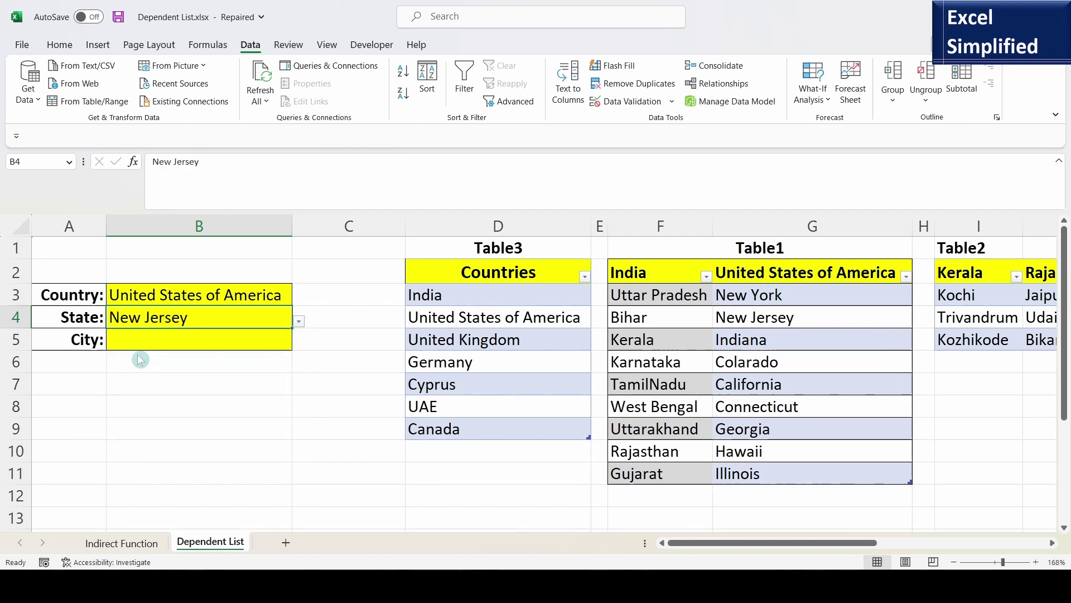
- Compare the City dropdown choices in B5 with the New Jersey column of Table2 and choose Jersey City
left_click(185, 341)
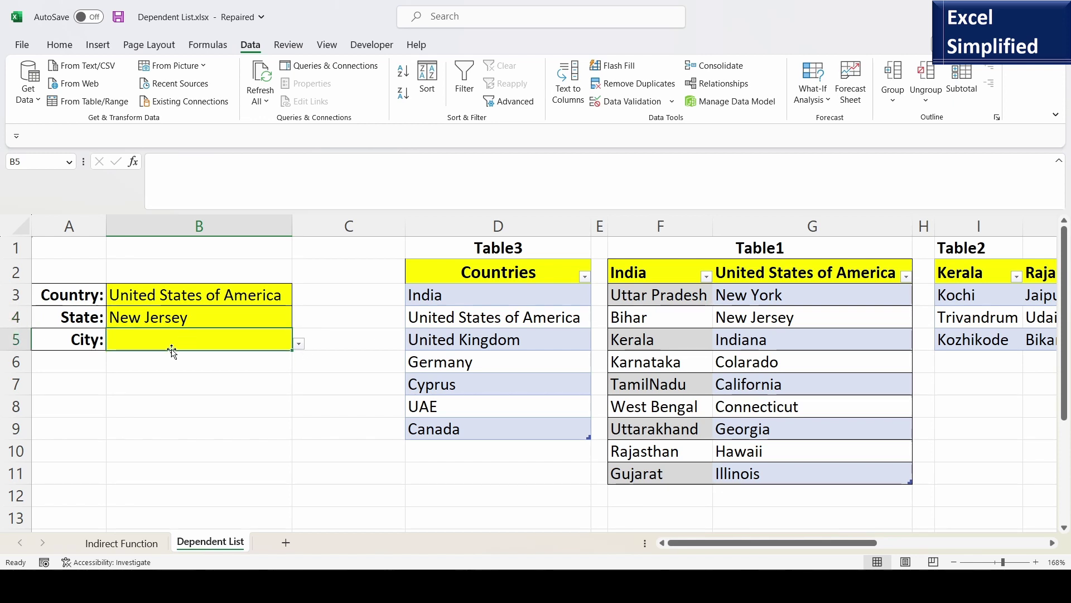
left_click(299, 343)
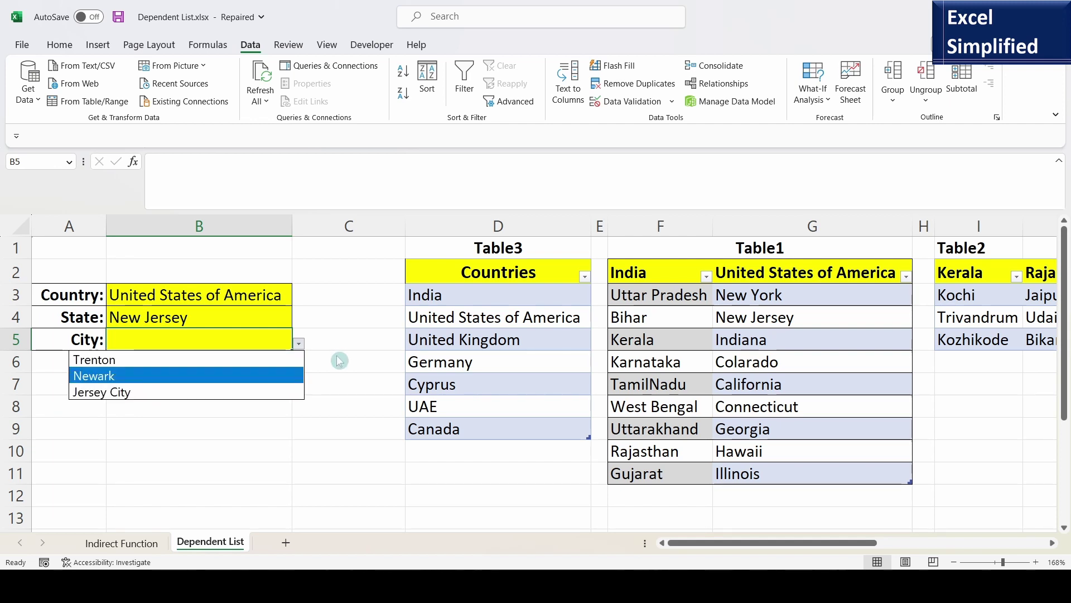
left_click(339, 335)
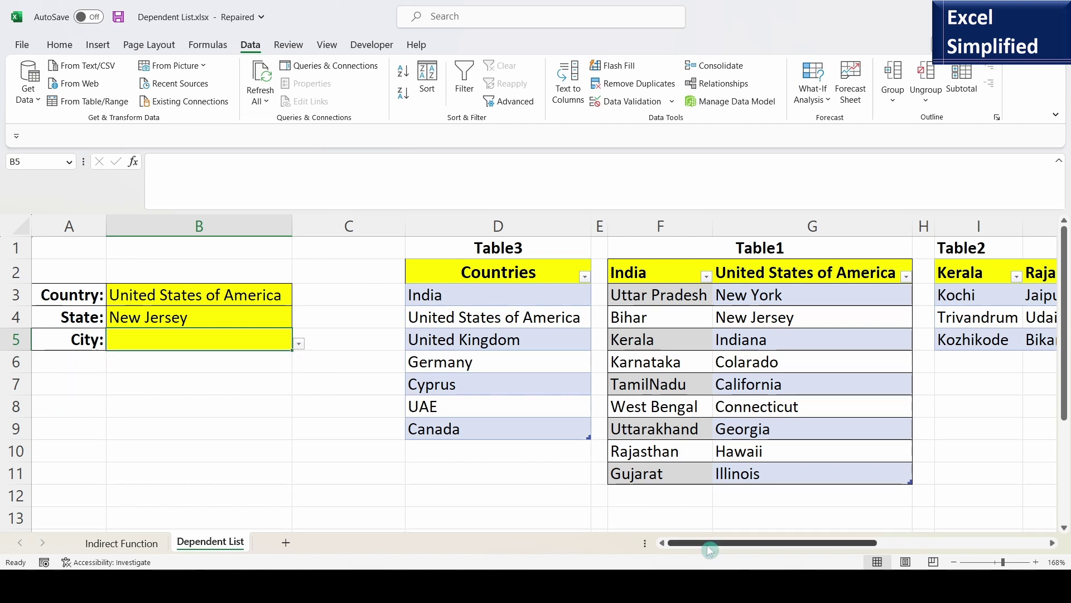
left_click_drag(709, 543, 889, 543)
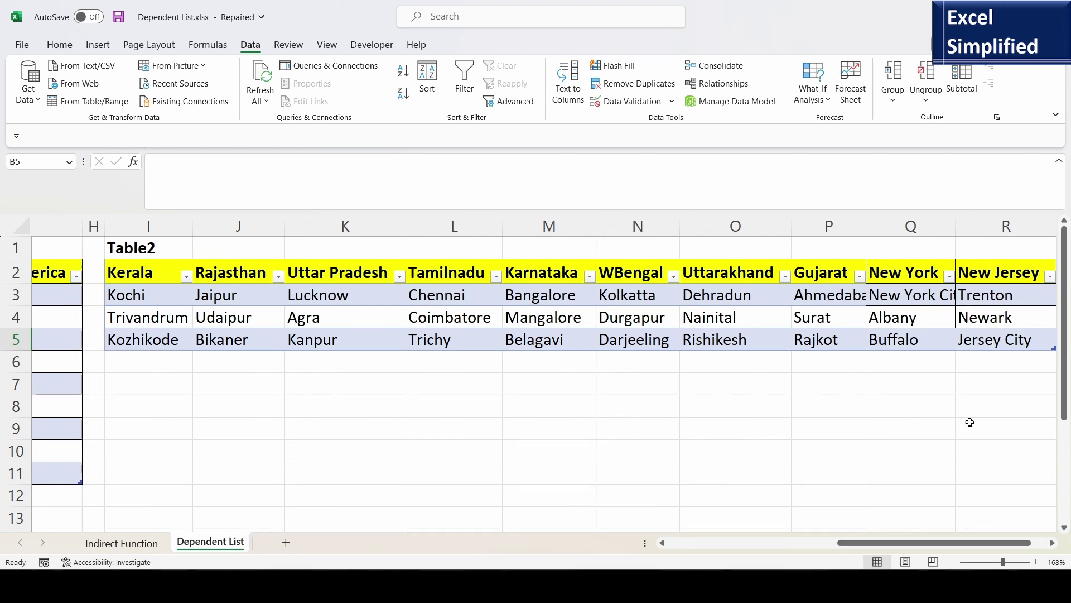
left_click_drag(921, 542, 751, 542)
left_click(299, 344)
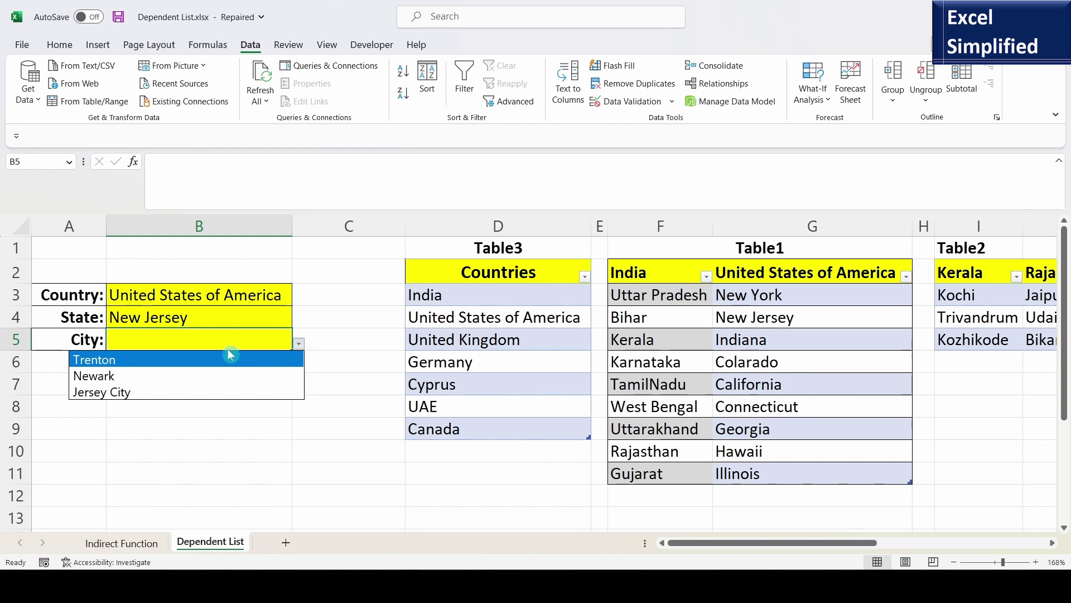
left_click(182, 389)
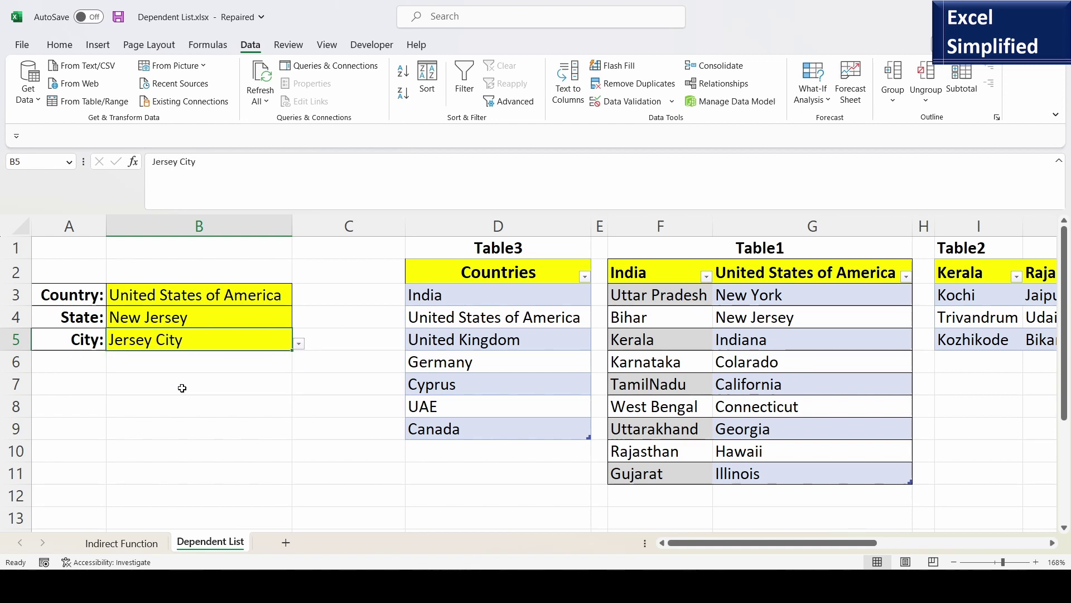
left_click(282, 424)
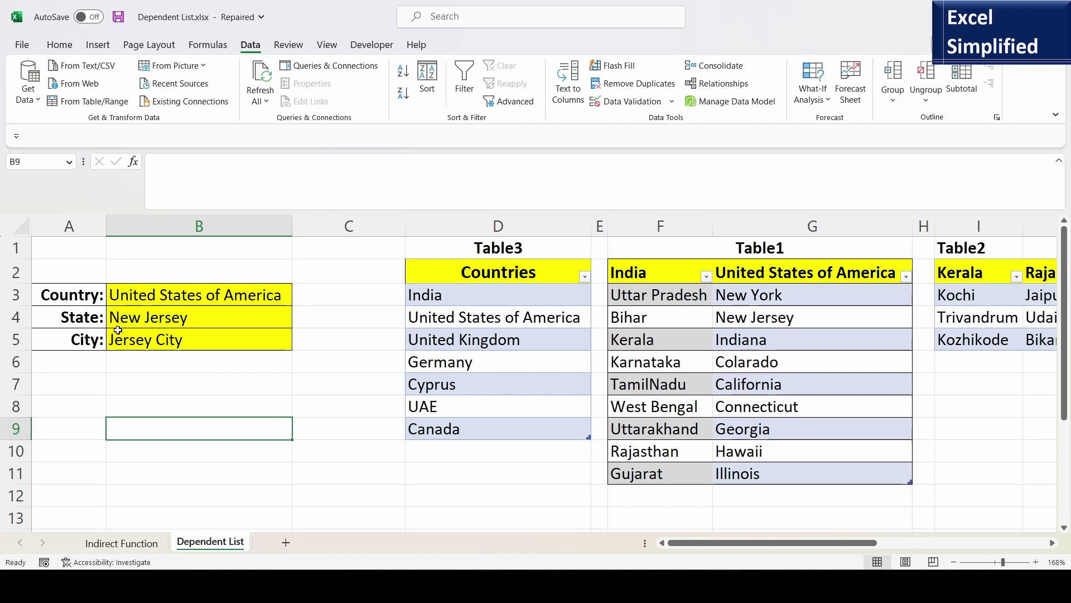
left_click(179, 390)
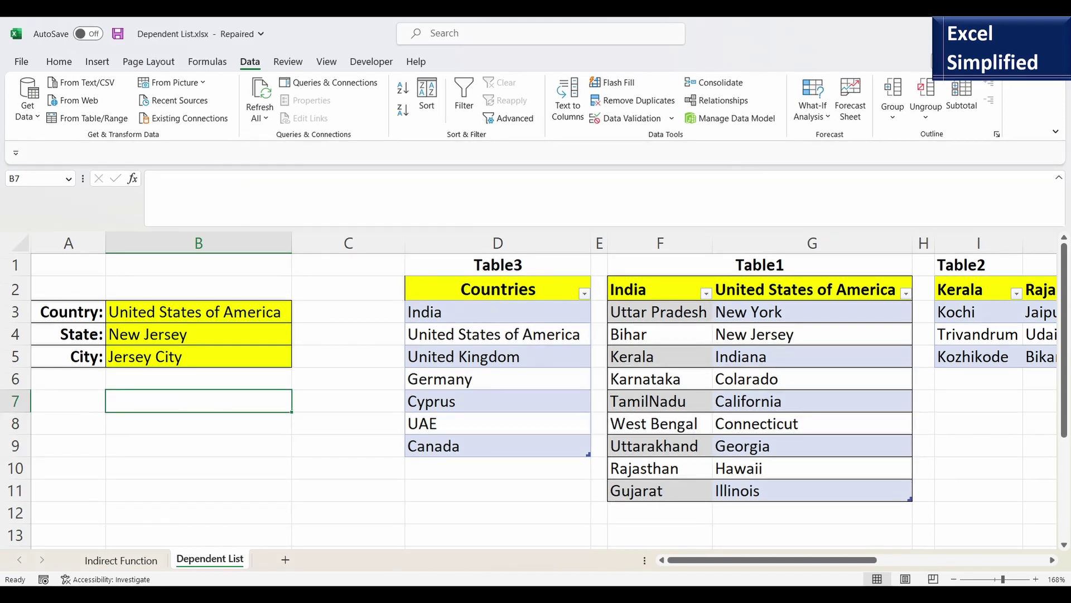